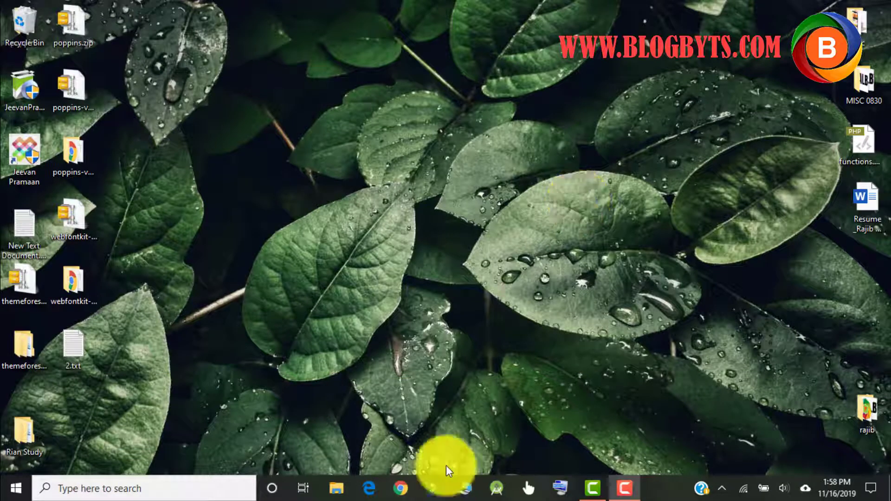
Step: Open a Chrome browser window
left_click(405, 489)
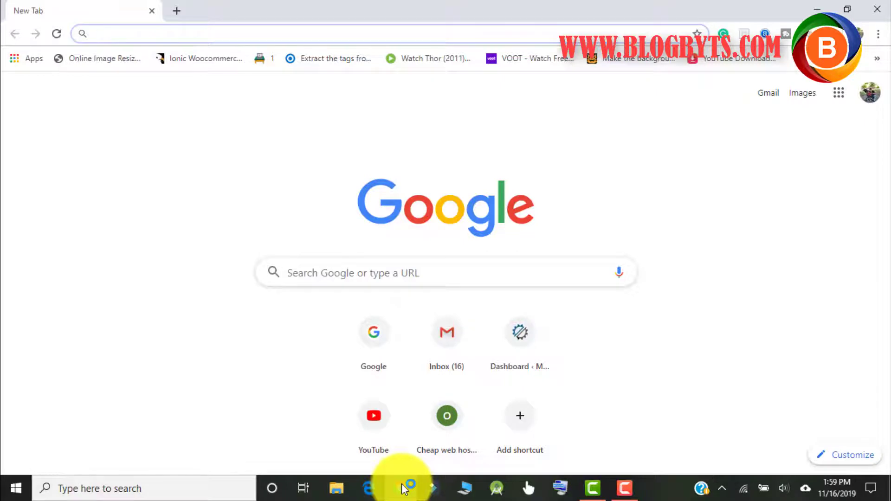
type("amp")
key("BackSpace")
key("BackSpace")
key("BackSpace")
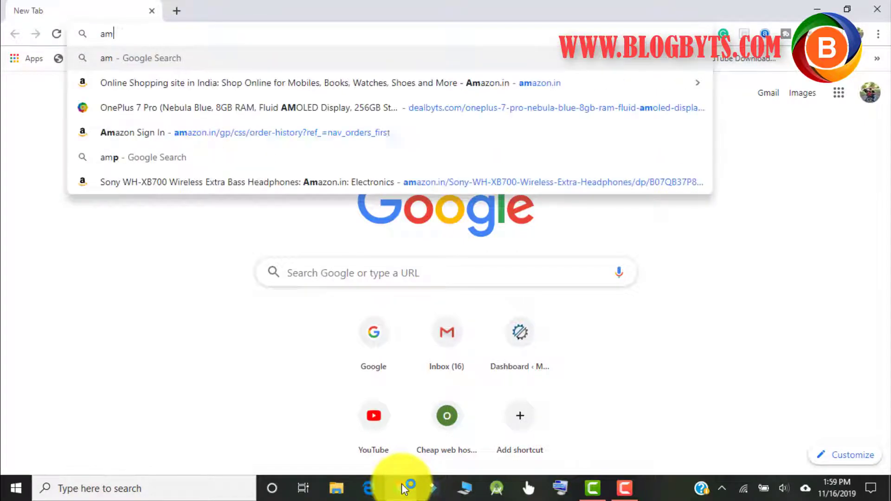
type("n")
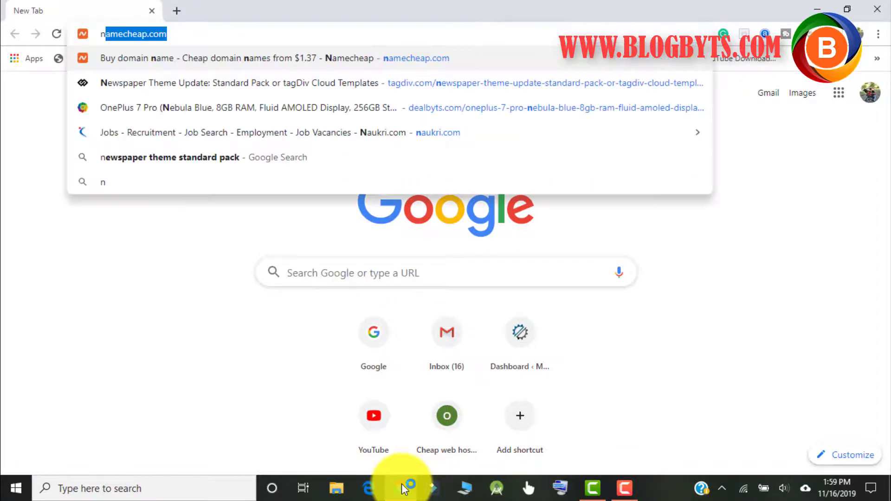
key("BackSpace")
key("BackSpace")
Step: Go to the riansclub.com WordPress admin and log in with the prefilled credentials
type("riansclub.com:8443")
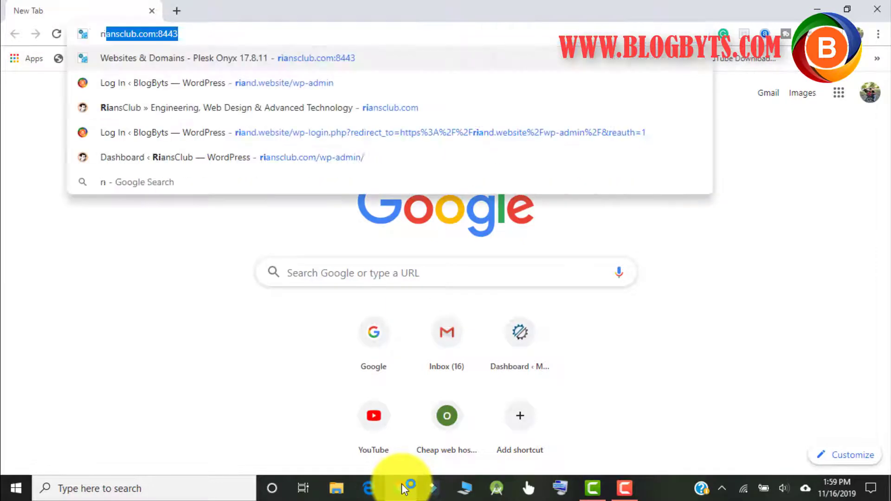
key("Down")
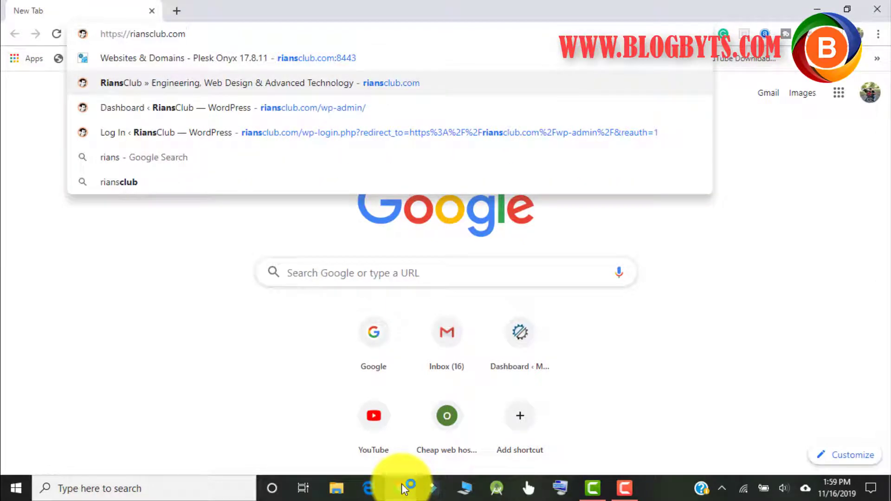
key("Down")
key("Return")
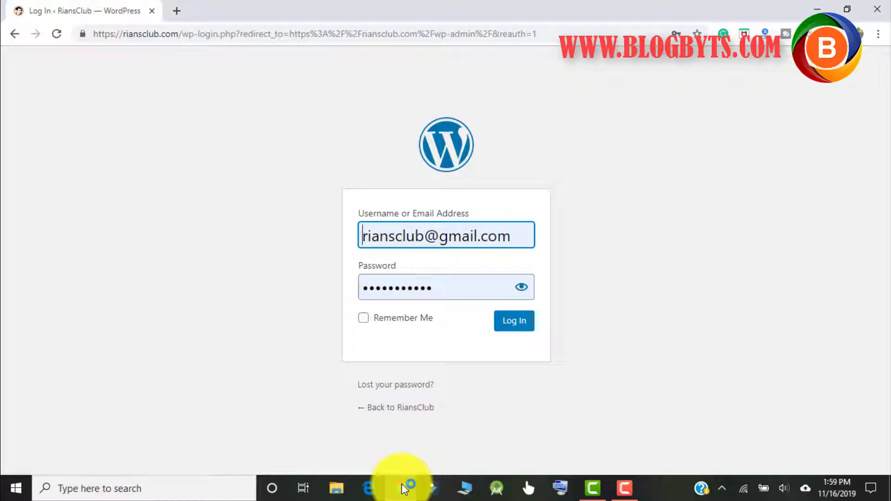
left_click(515, 330)
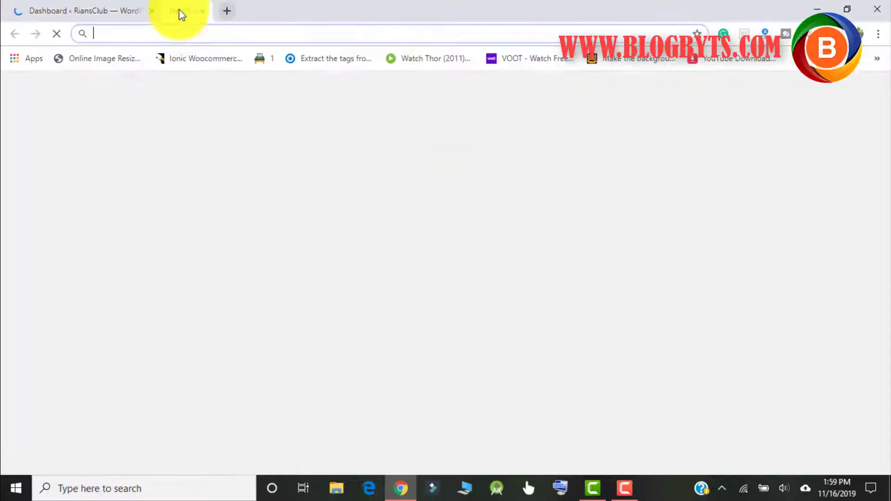
Step: Search Google for "amp for wp" in a new tab and open the AMP for WP plugin page on WordPress.org
left_click(177, 12)
type("amp fo")
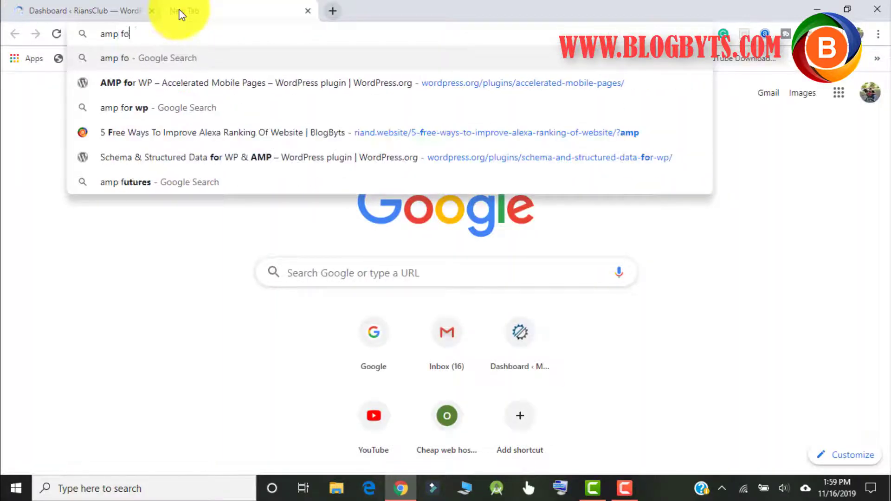
type("r wp")
key("Return")
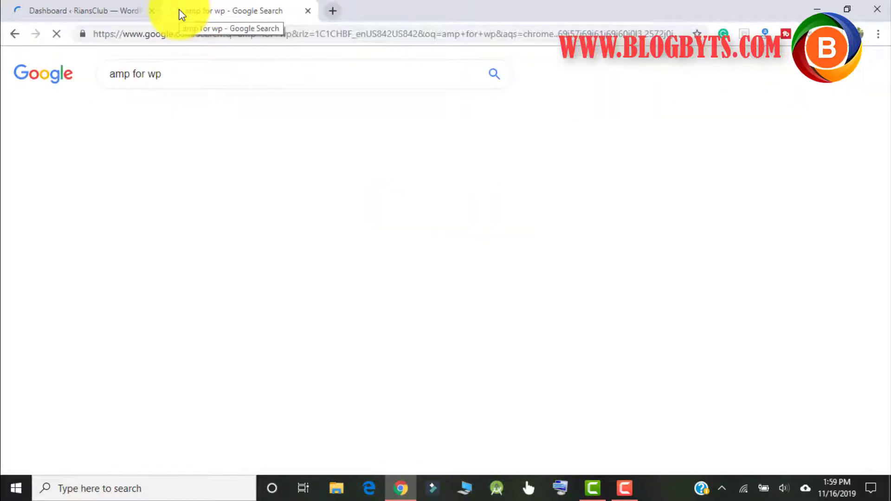
left_click(199, 172)
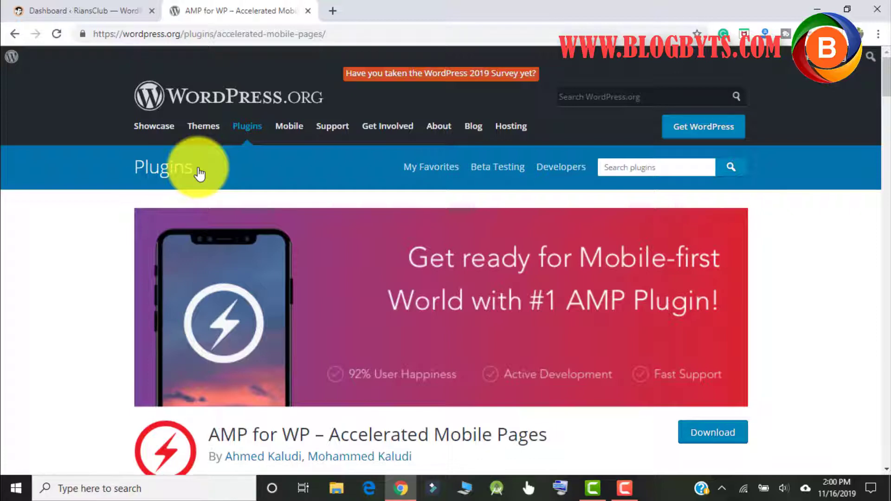
scroll(217, 165, "down", 4)
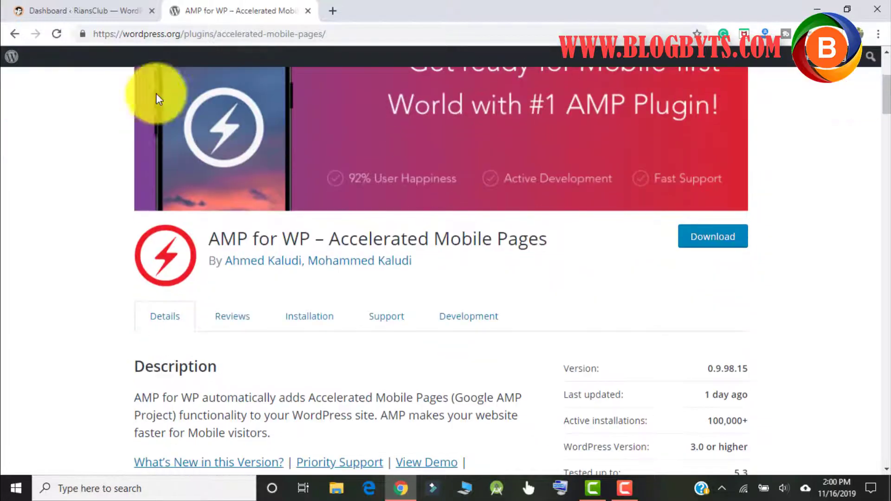
Step: Search Google for "amp google" in another new tab and look through the results about Accelerated Mobile Pages
left_click(79, 10)
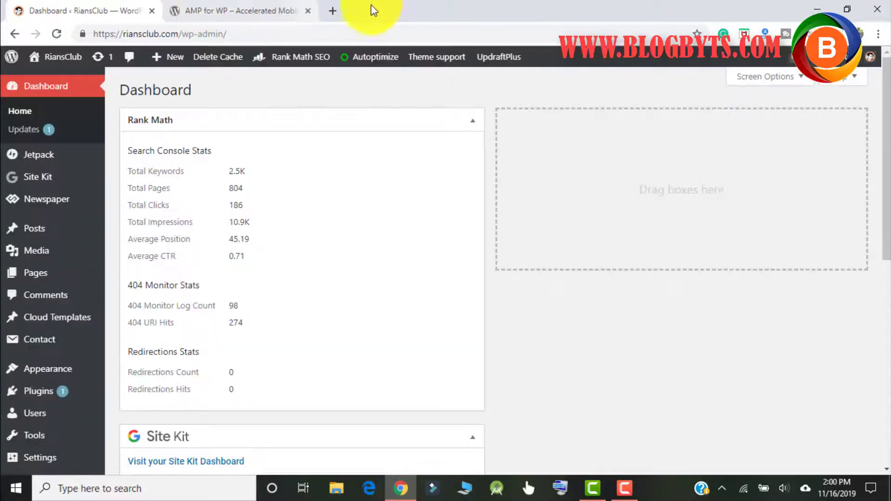
left_click(330, 12)
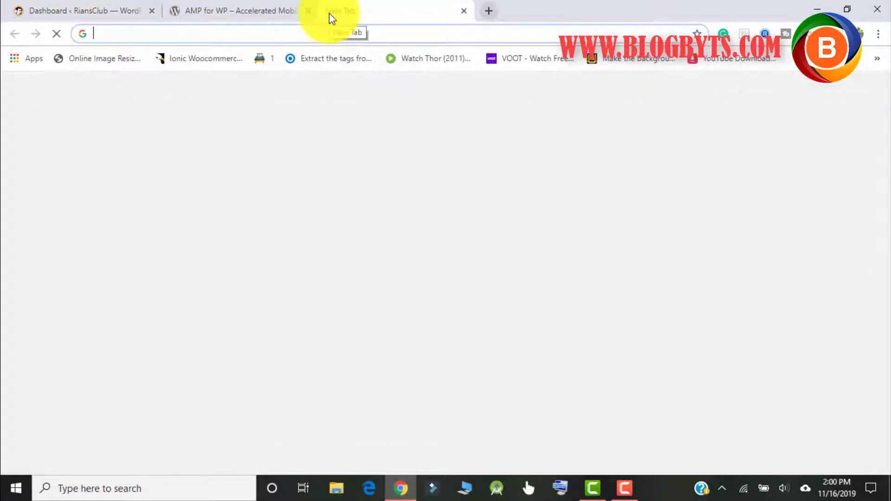
type("am")
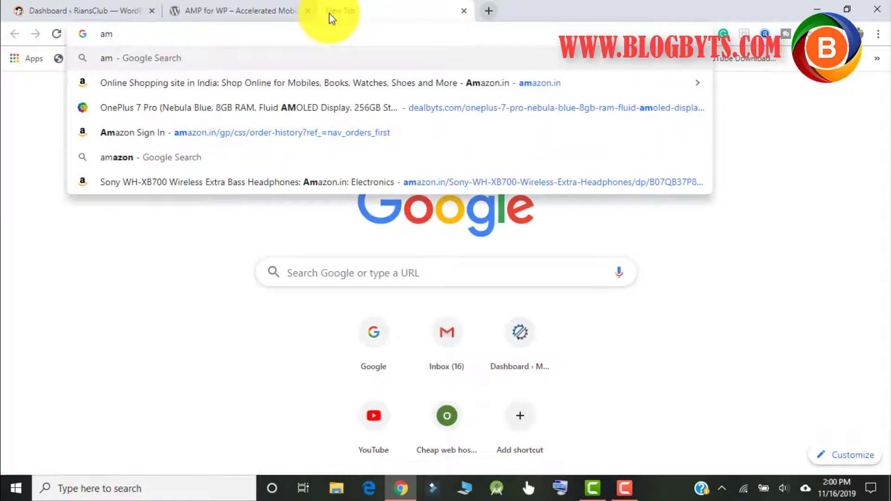
type("p google")
key("Return")
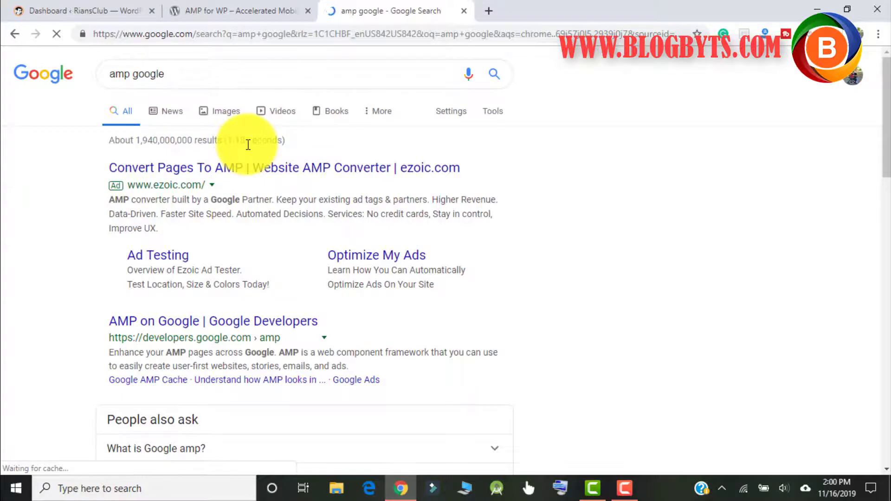
scroll(278, 175, "down", 6)
scroll(280, 173, "down", 3)
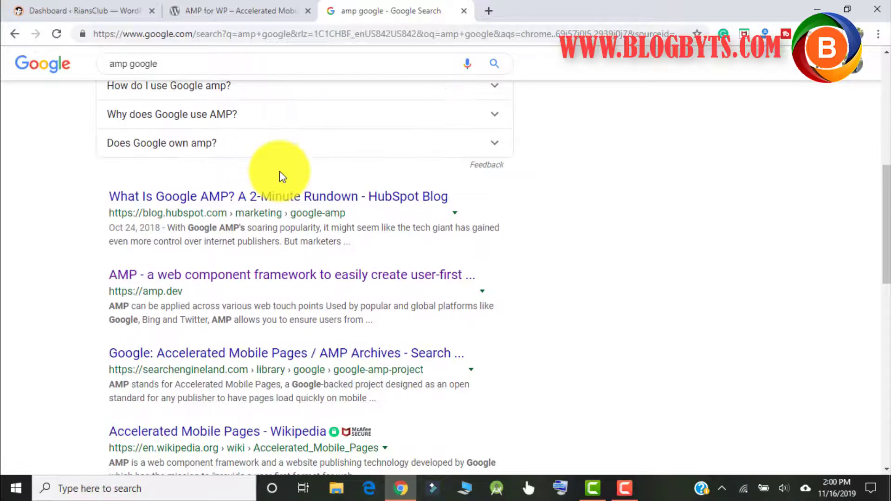
scroll(280, 173, "down", 3)
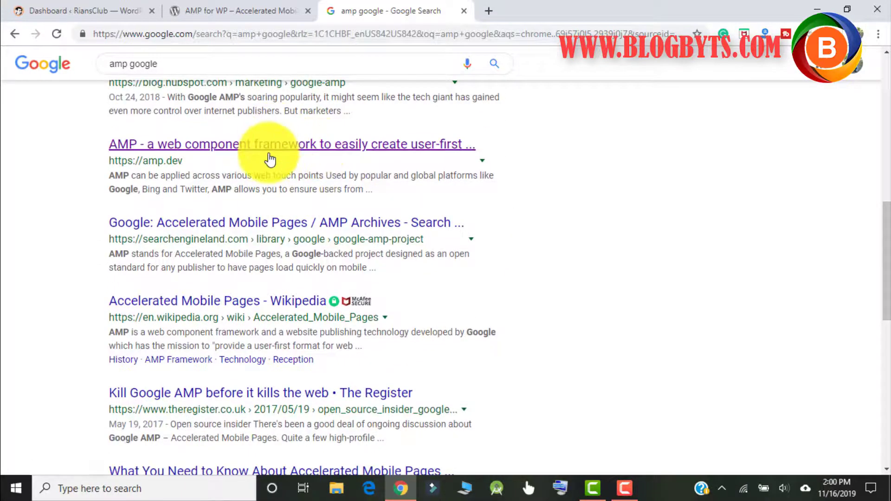
scroll(264, 149, "up", 3)
scroll(324, 159, "down", 4)
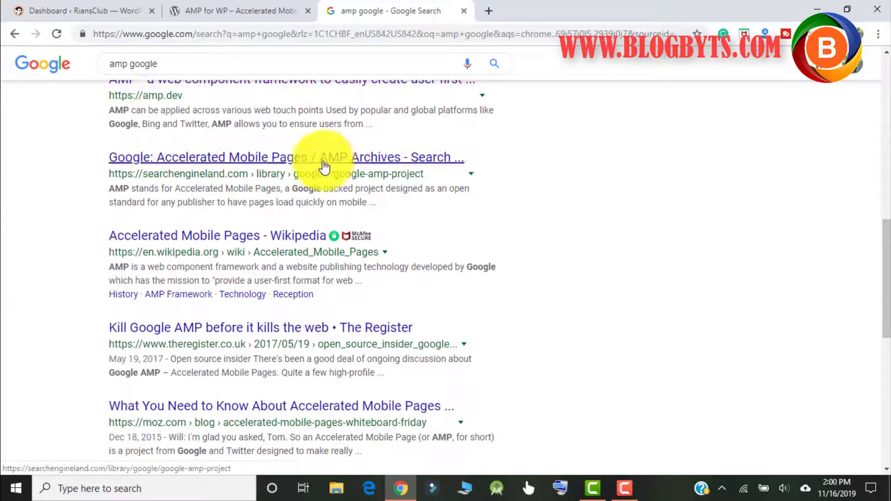
Step: Open the AMP plugin's General settings in the RiansClub dashboard and review its experiences and supported templates
left_click(70, 9)
scroll(46, 204, "down", 1)
scroll(47, 216, "down", 3)
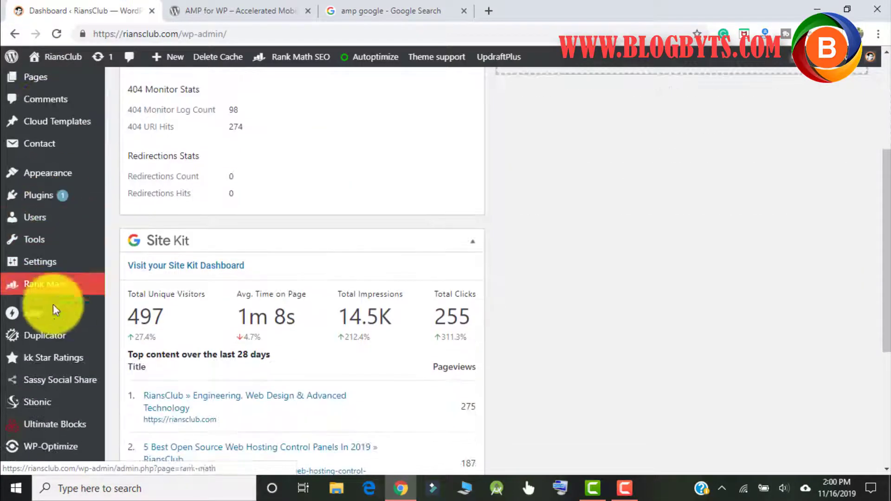
mouse_move(46, 316)
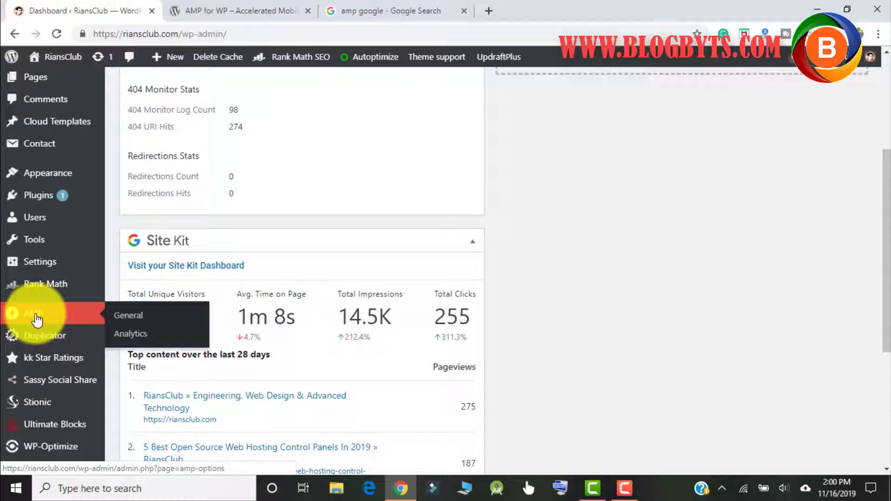
left_click(129, 321)
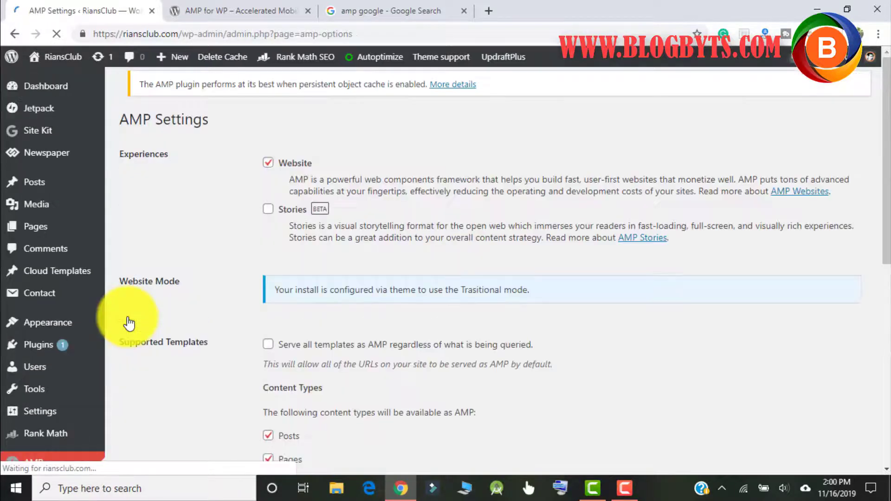
scroll(453, 207, "down", 1)
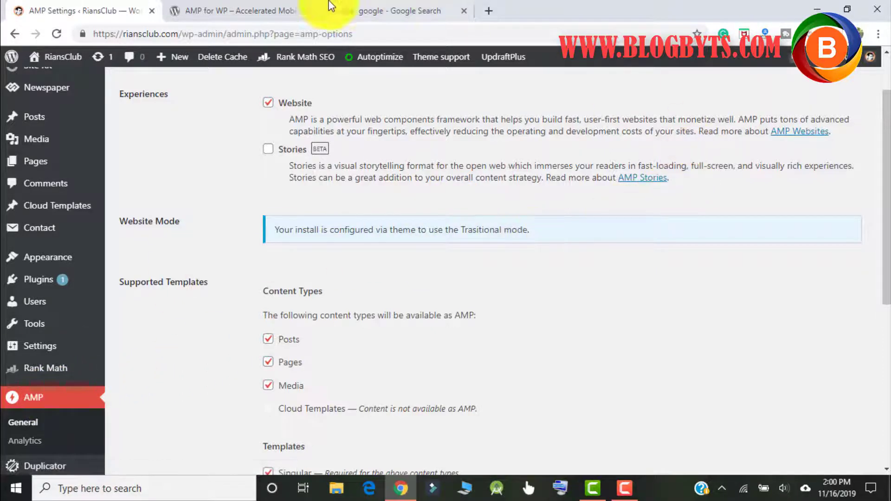
Step: Return to the WordPress.org plugin page and highlight the title "AMP for WP – Accelerated Mobile Pages"
left_click(254, 15)
left_click_drag(212, 240, 573, 240)
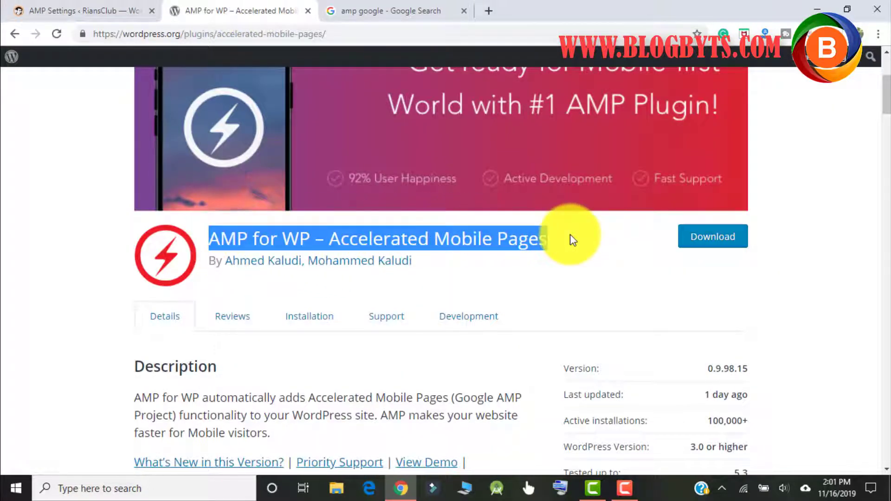
Step: Load riand.website/wp-admin in the tab that holds the "amp google" results
left_click(386, 13)
left_click(358, 39)
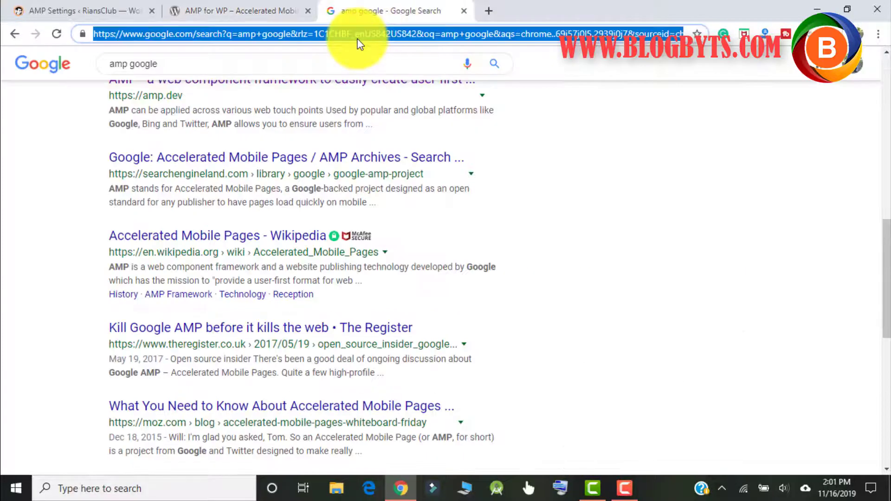
type("riand.website/w")
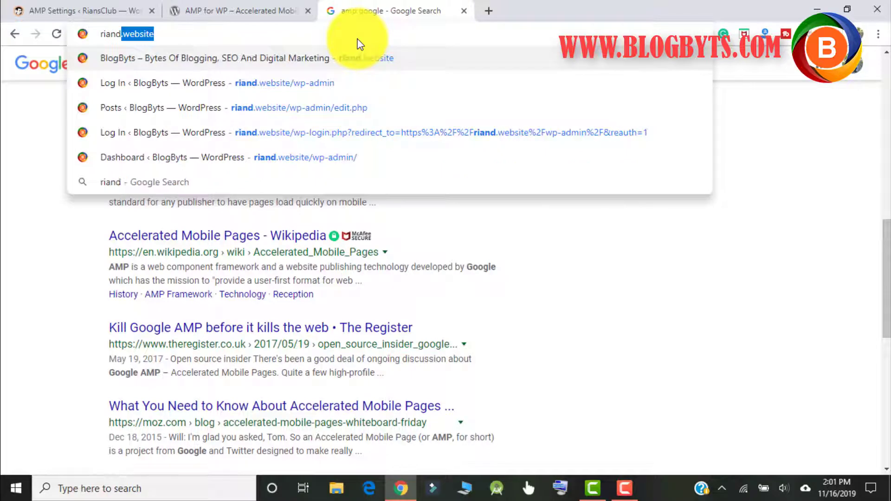
type("p-admin")
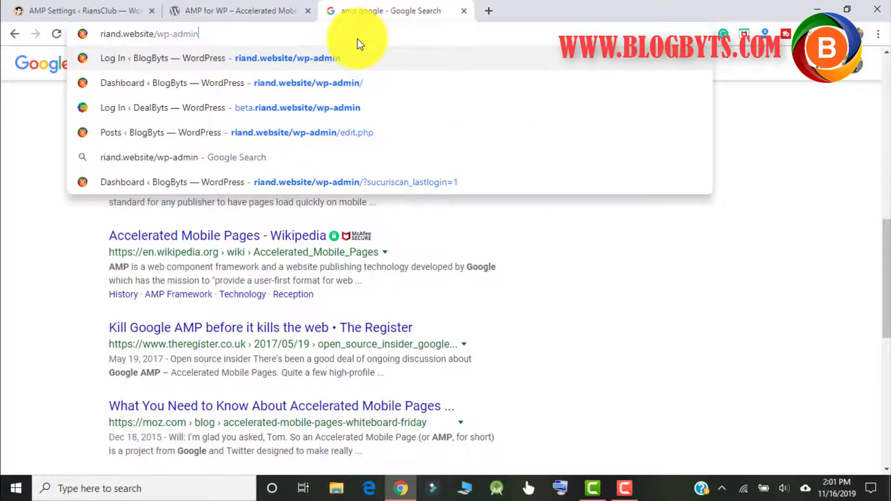
key("Return")
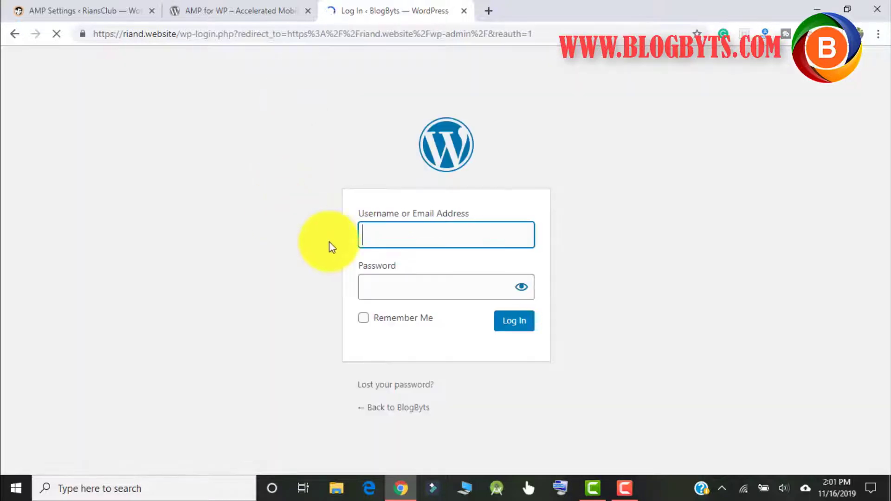
Step: Log in to the BlogByts WordPress site with the account username and password
type("blogbyts")
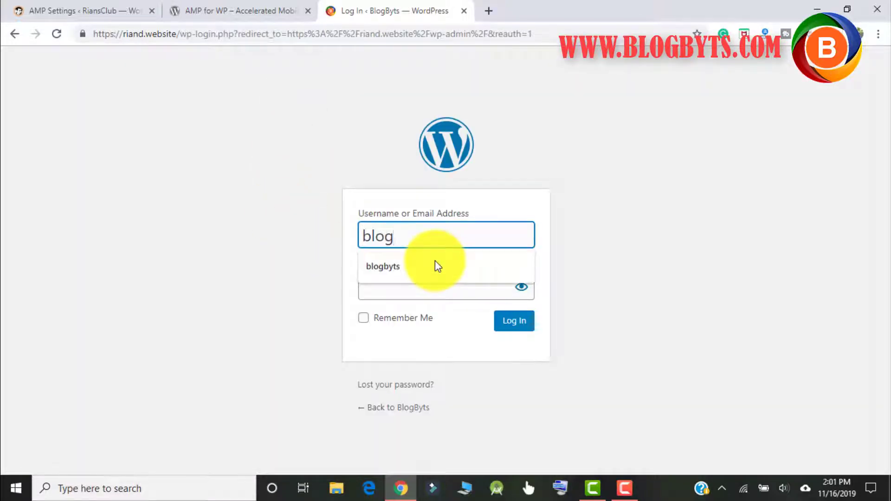
key("Tab")
type("******")
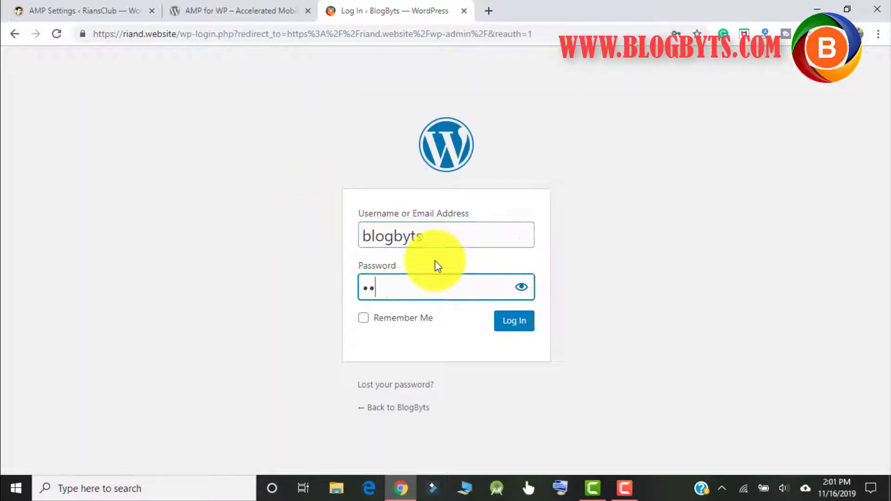
type("*****")
key("Return")
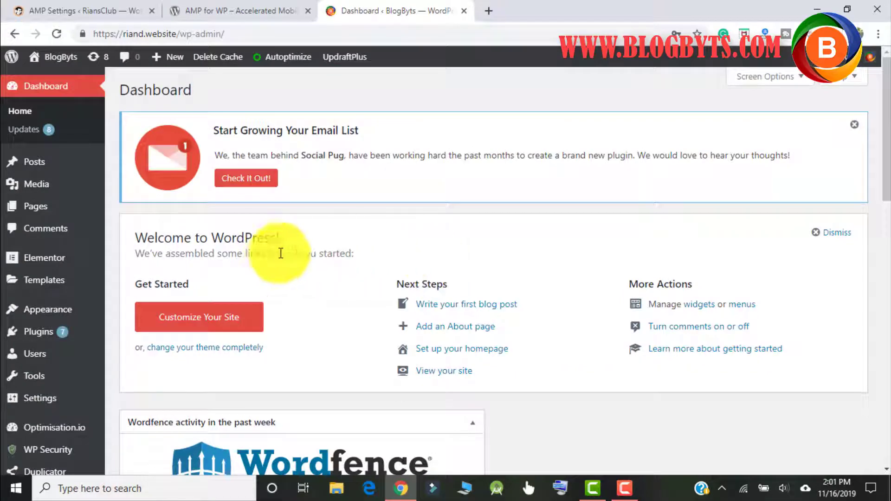
Step: Deactivate the Accelerated Mobile Pages plugin in the installed plugins list and delete it, accepting the confirmation
mouse_move(60, 335)
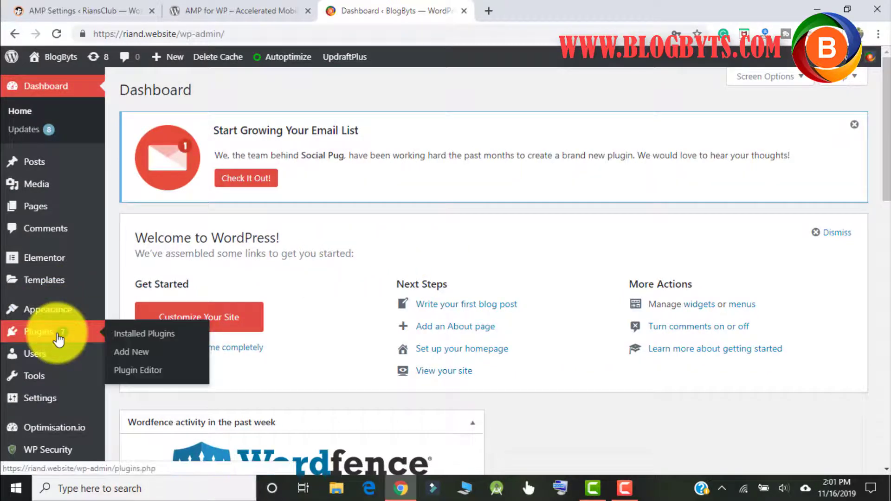
left_click(136, 334)
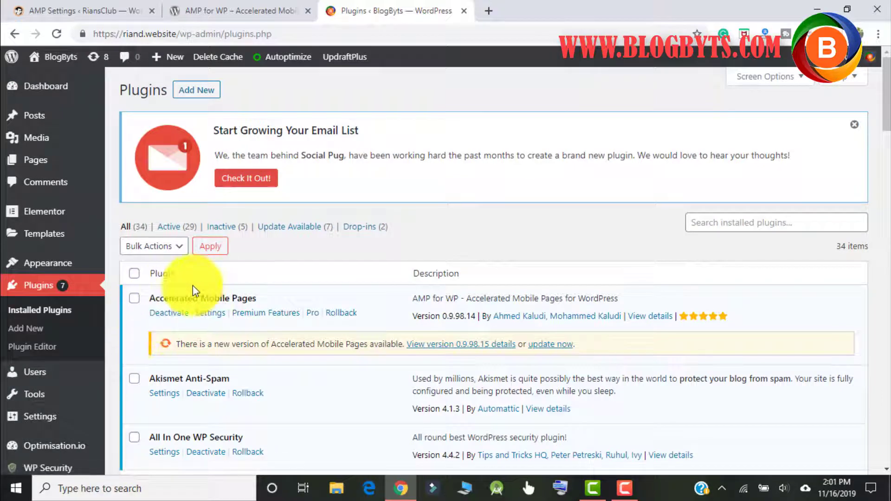
left_click(170, 315)
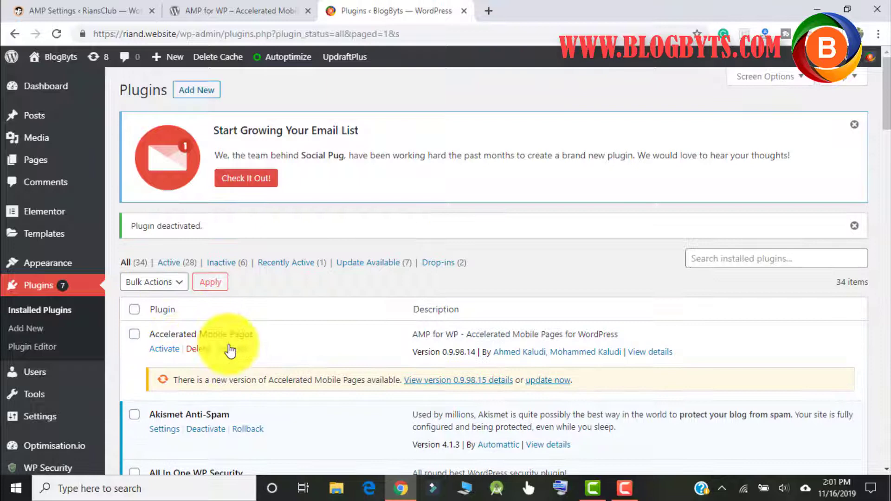
left_click(199, 349)
left_click(520, 120)
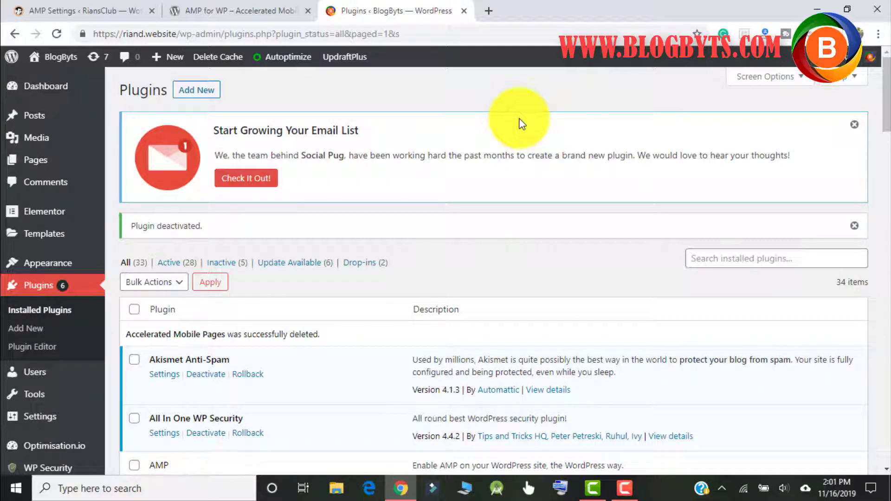
Step: Search the installed plugins for "amp for wp" and select the search text
left_click(774, 260)
type("amp")
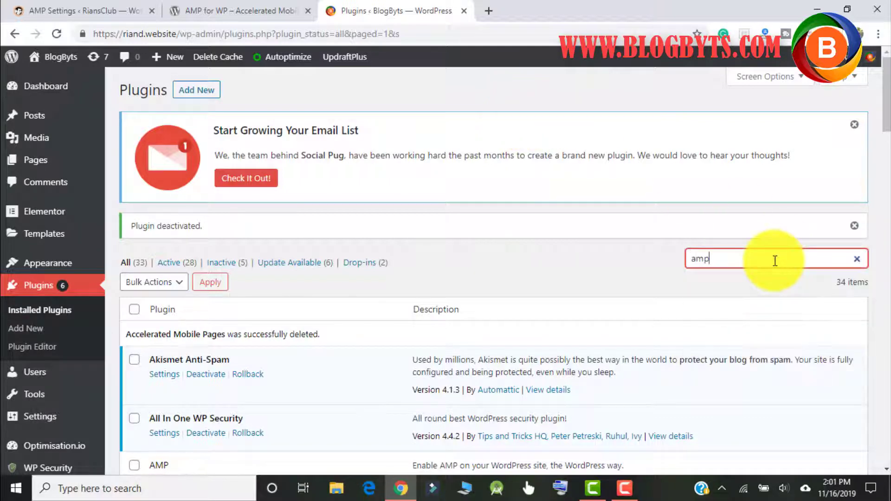
type(" for wp")
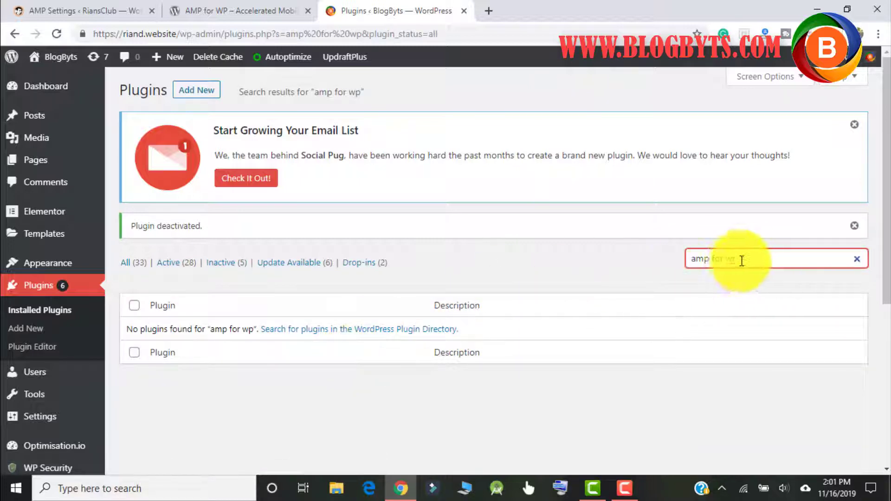
left_click_drag(740, 259, 648, 269)
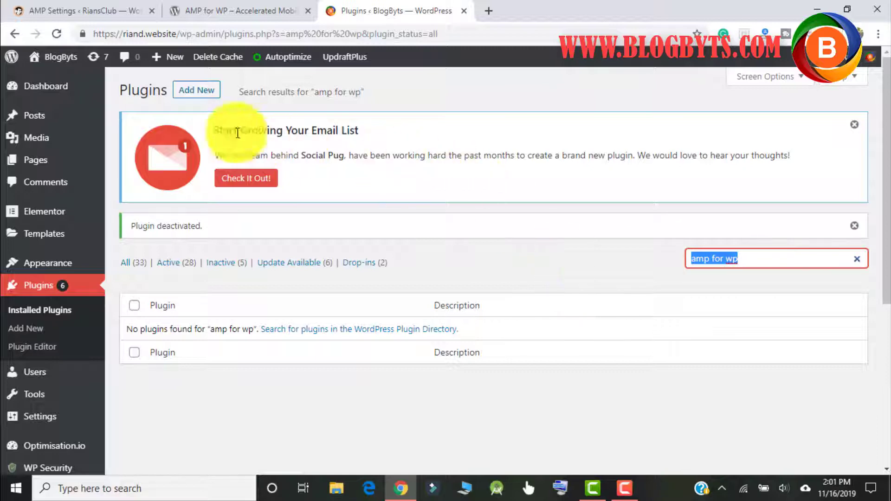
Step: Go to adding a new plugin and search the plugin directory for "amp for wp"
left_click(198, 91)
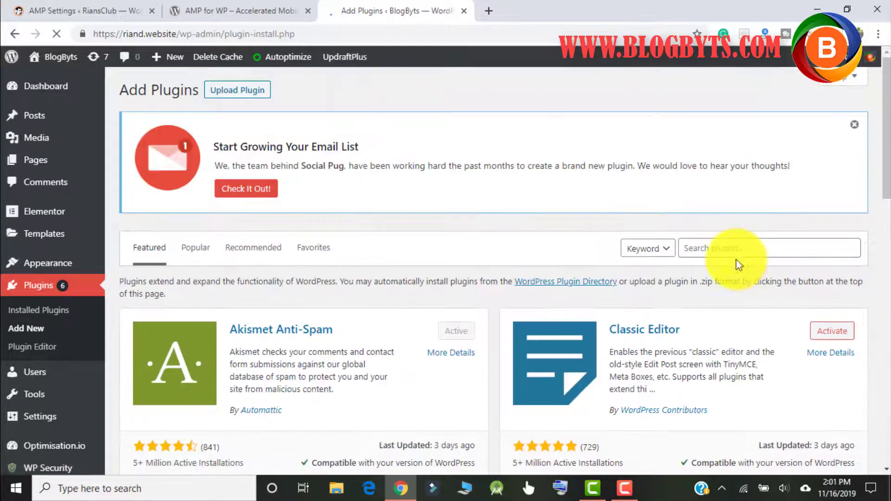
left_click(726, 251)
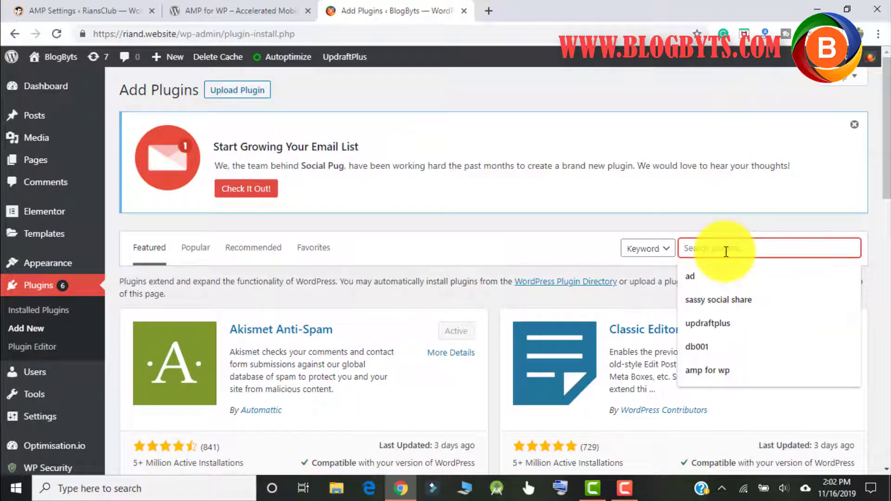
type("amp")
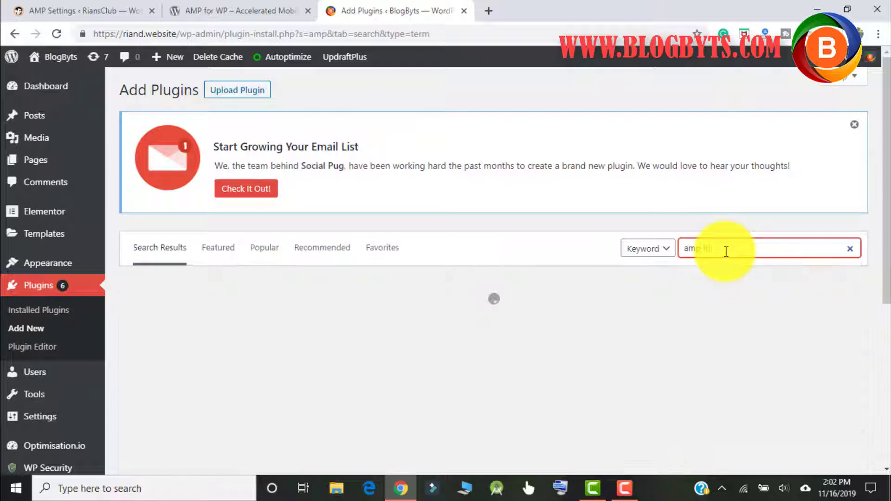
type(" for wp")
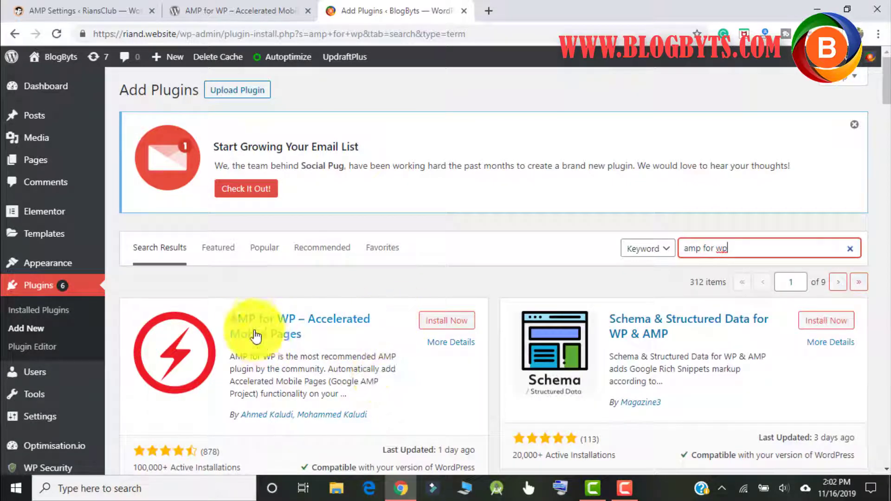
Step: Install and activate AMP for WP – Accelerated Mobile Pages, and choose the Easy option panel view for beginners
left_click(459, 325)
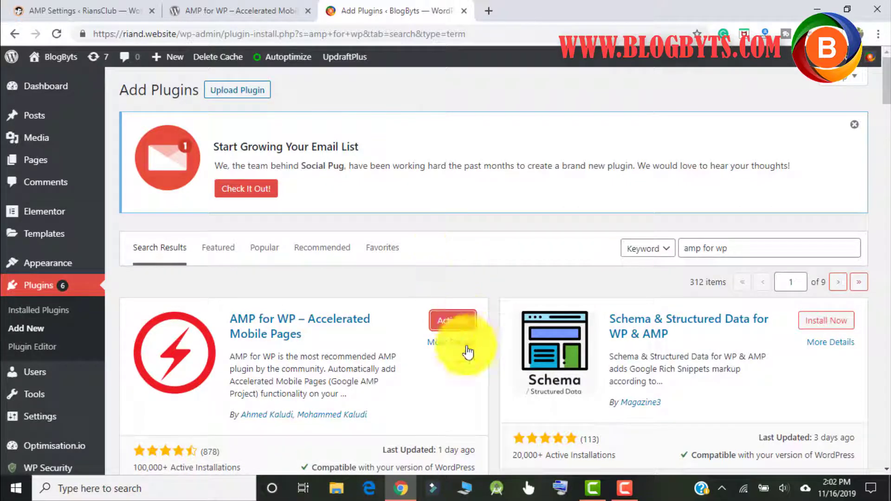
left_click(455, 320)
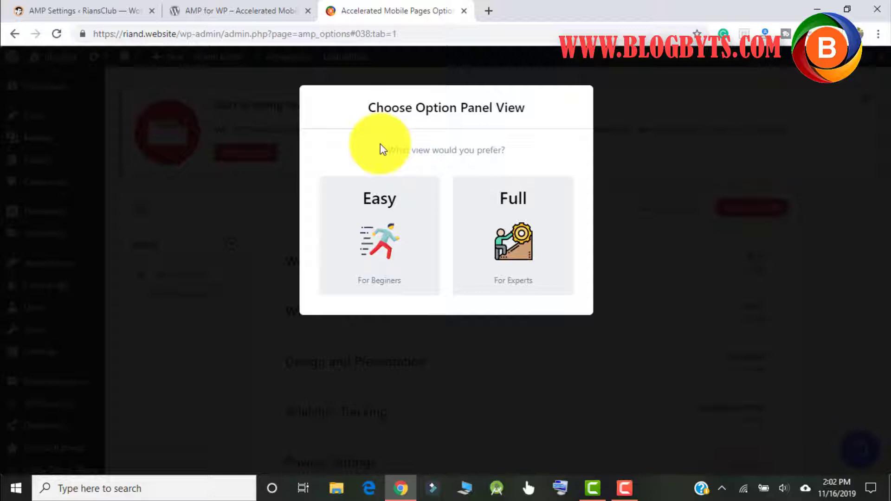
left_click(388, 233)
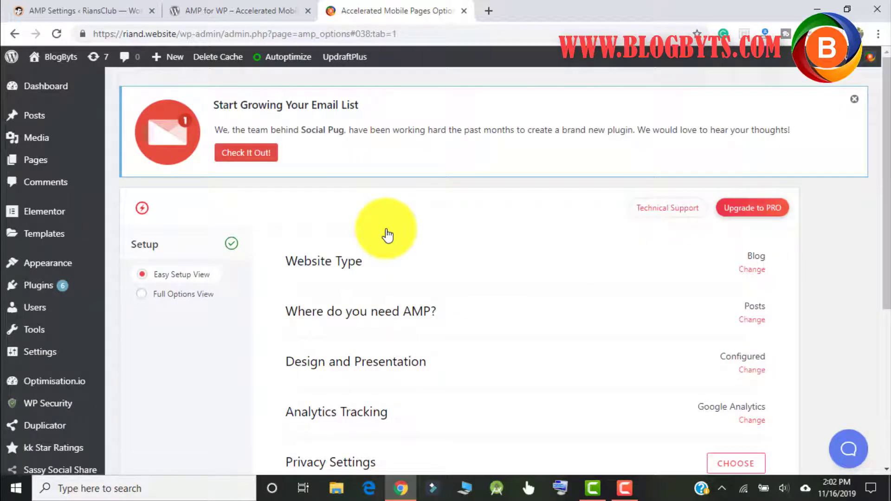
Step: Review the settings for where AMP is needed, design and presentation, and analytics tracking, closing each without changes
scroll(388, 233, "down", 4)
scroll(385, 229, "up", 4)
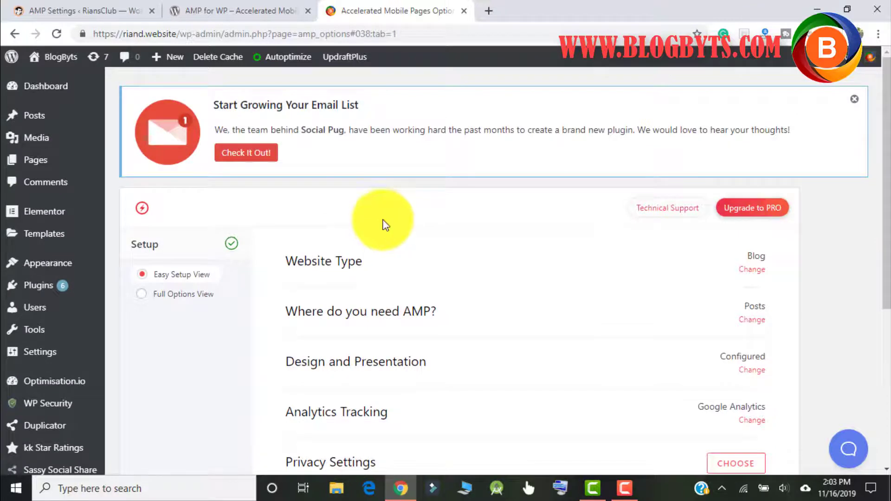
scroll(383, 225, "down", 1)
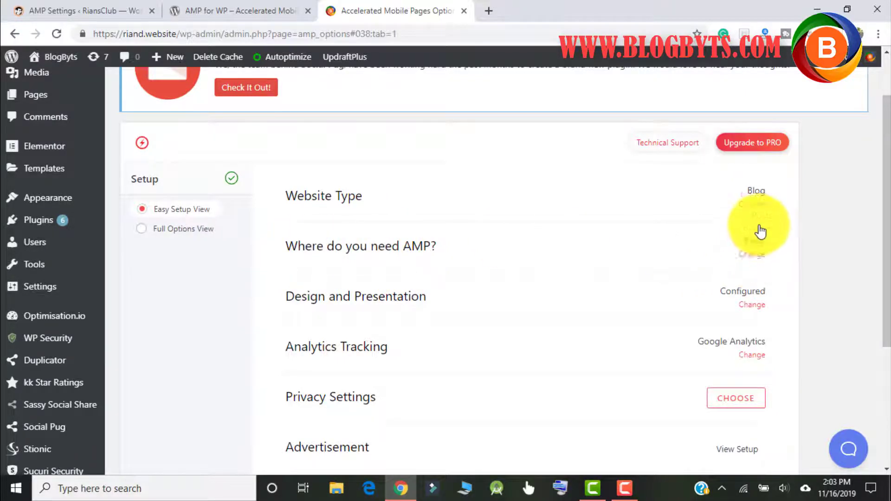
left_click(752, 254)
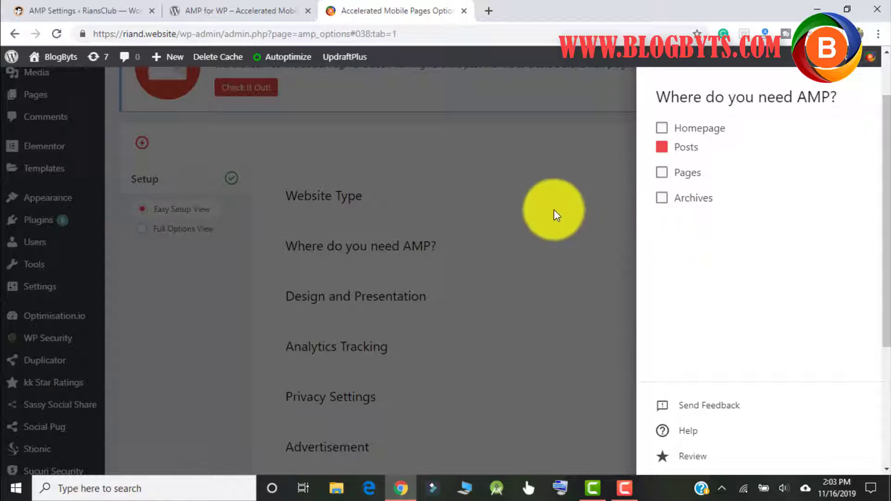
left_click(553, 211)
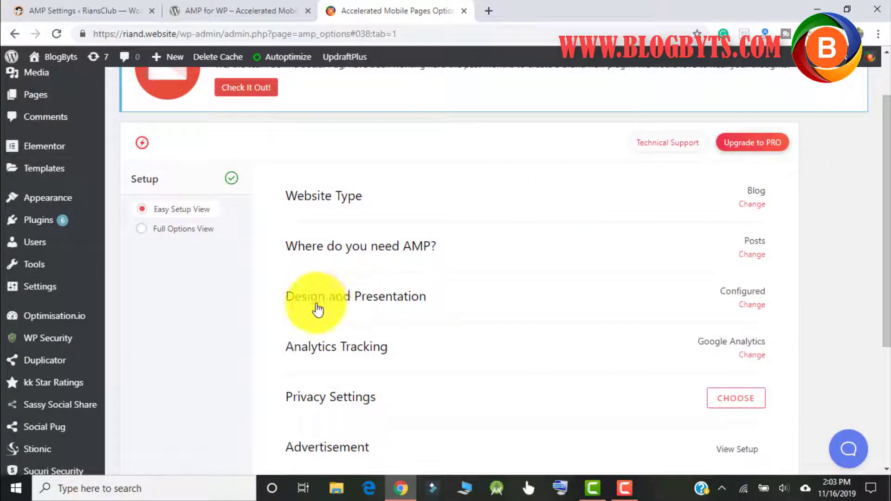
left_click(759, 303)
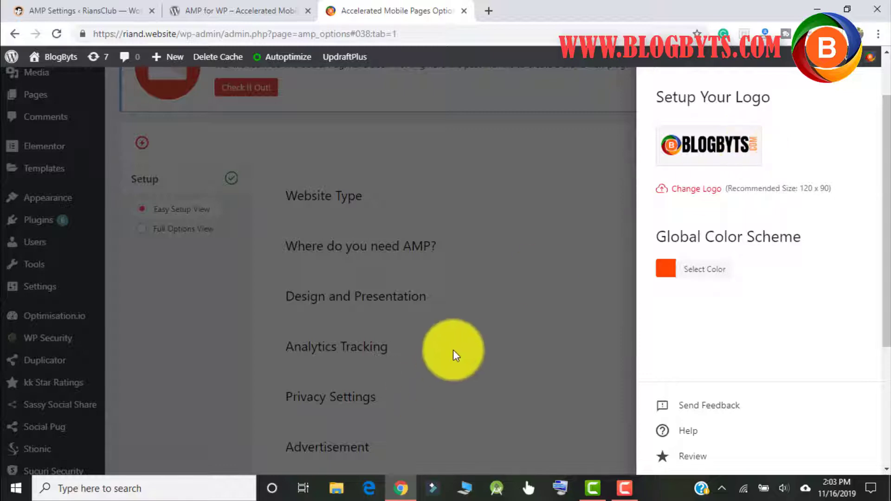
left_click(453, 349)
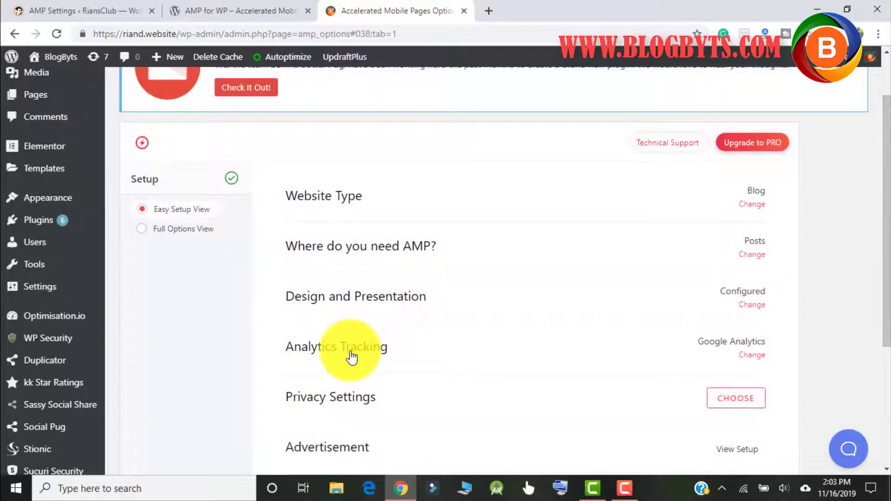
left_click(752, 356)
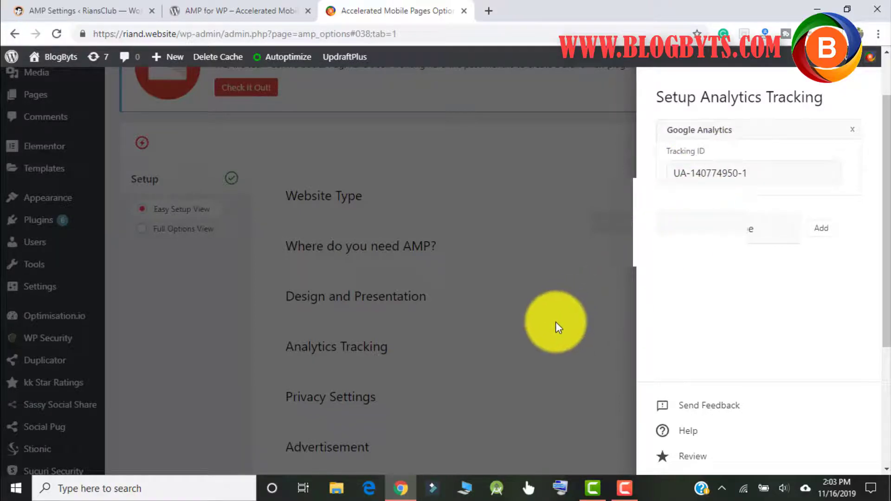
left_click(555, 321)
Step: Try the GDPR option in the privacy settings, but leave the Cookie Notice Bar enabled instead
scroll(552, 341, "down", 3)
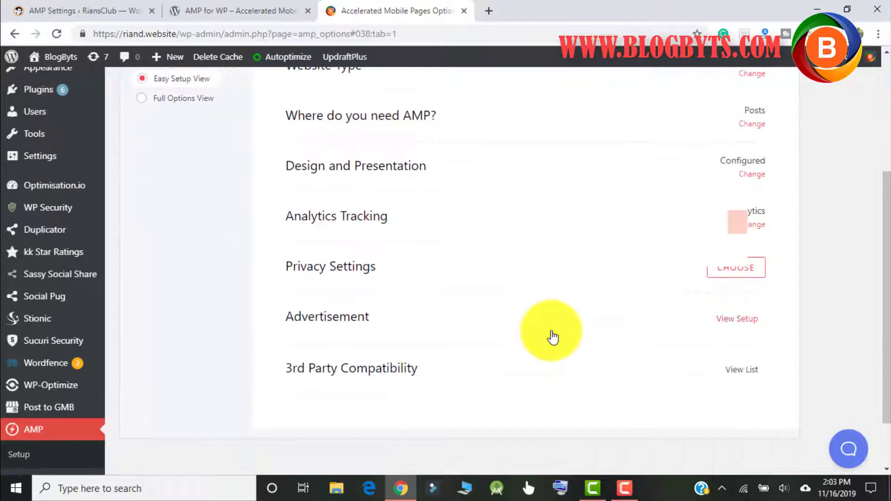
left_click(720, 274)
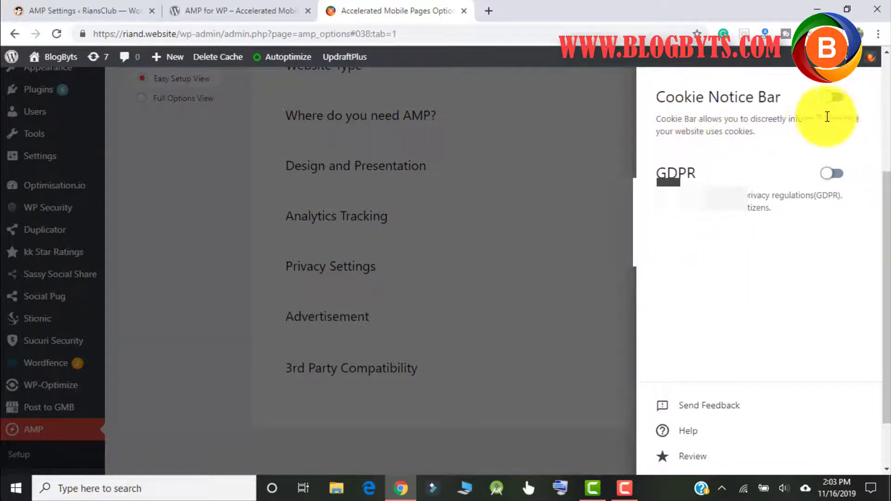
left_click(835, 97)
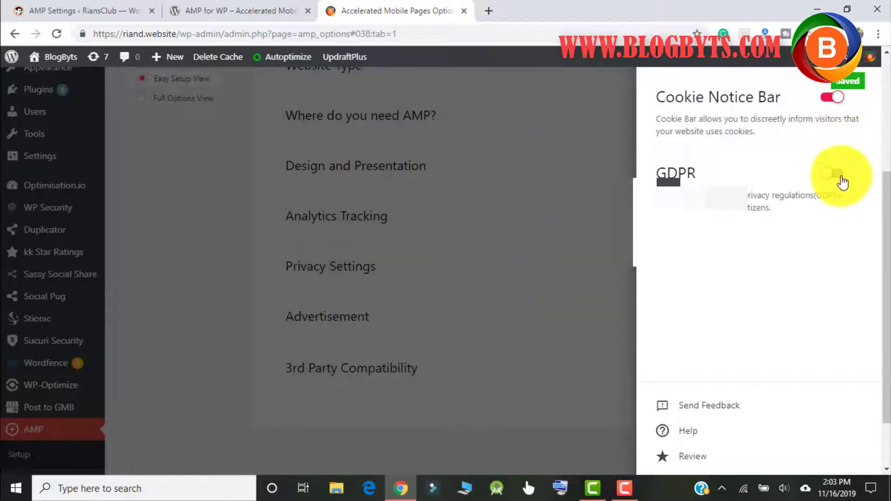
left_click(841, 180)
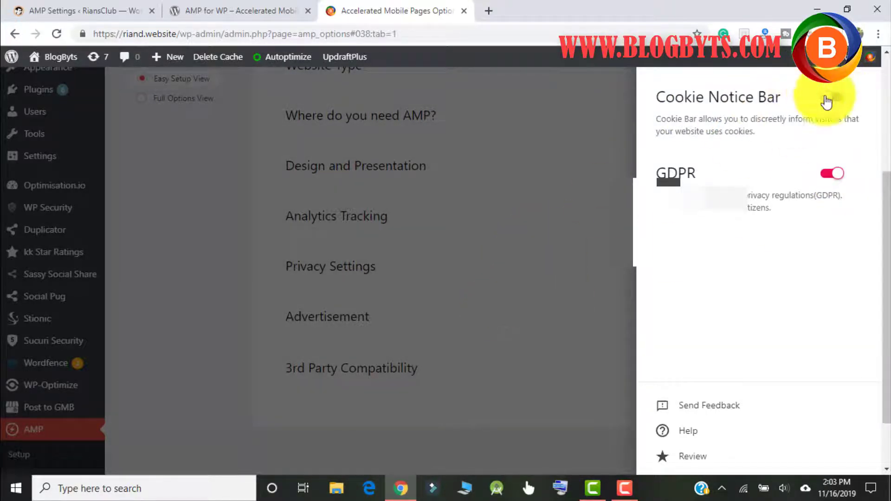
left_click(840, 98)
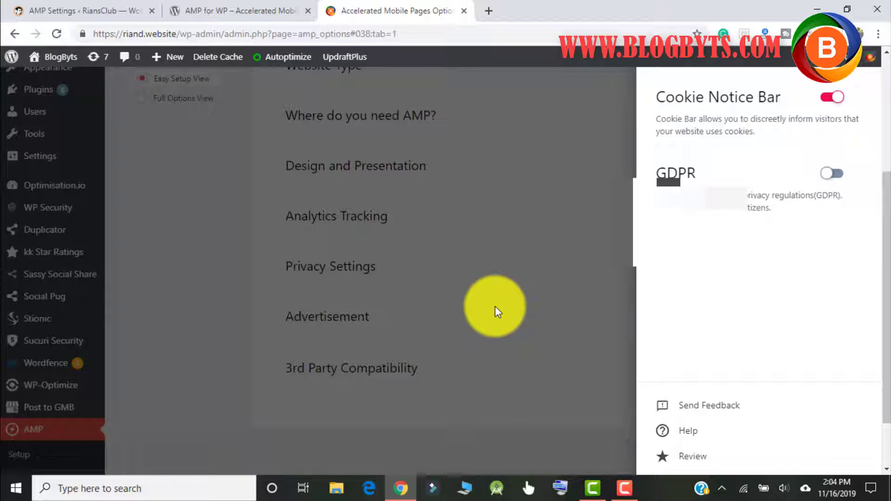
left_click(495, 306)
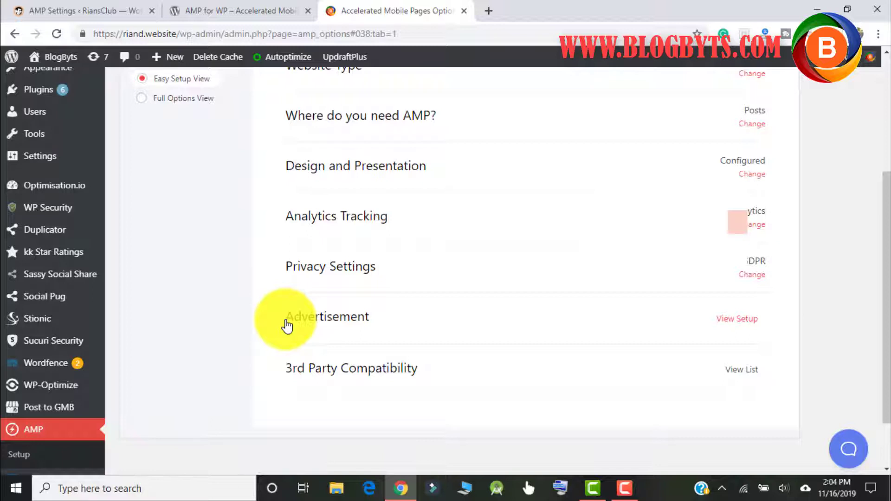
Step: Enable AD #1 below the header in the advertisement setup, review the ad positions through AD #3, and save the changes
left_click(752, 321)
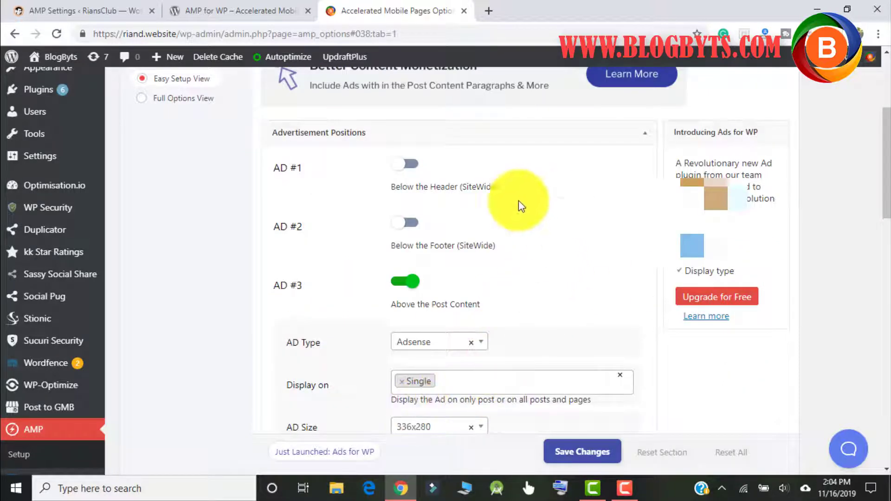
left_click(412, 167)
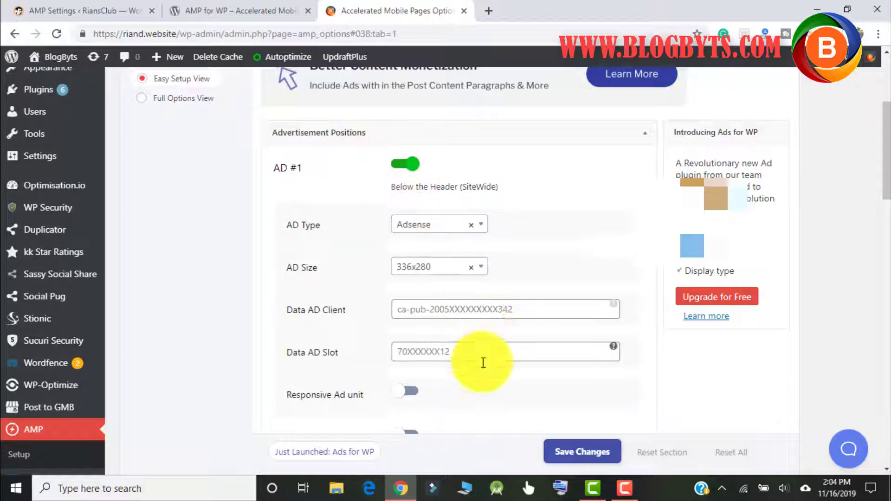
left_click(450, 351)
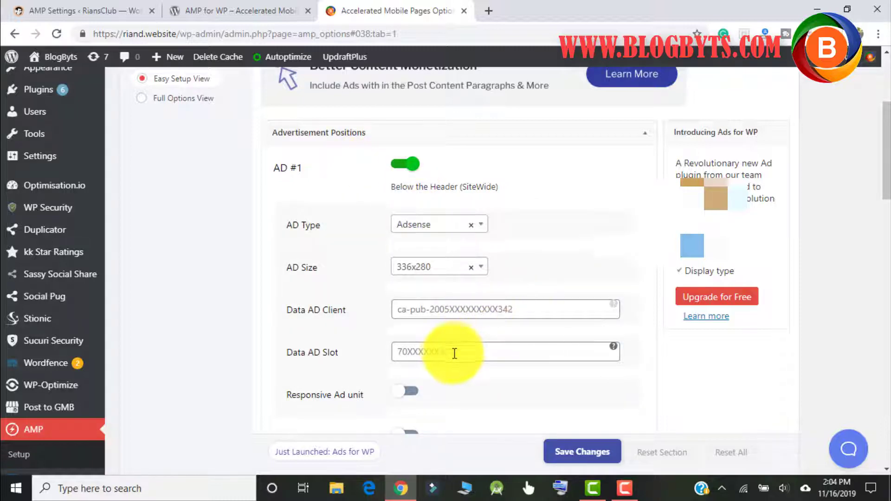
scroll(520, 260, "down", 3)
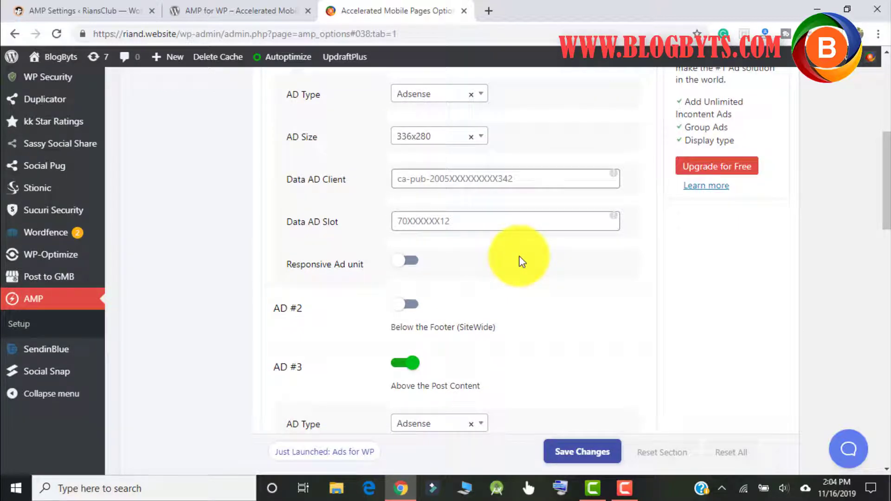
scroll(573, 262, "down", 3)
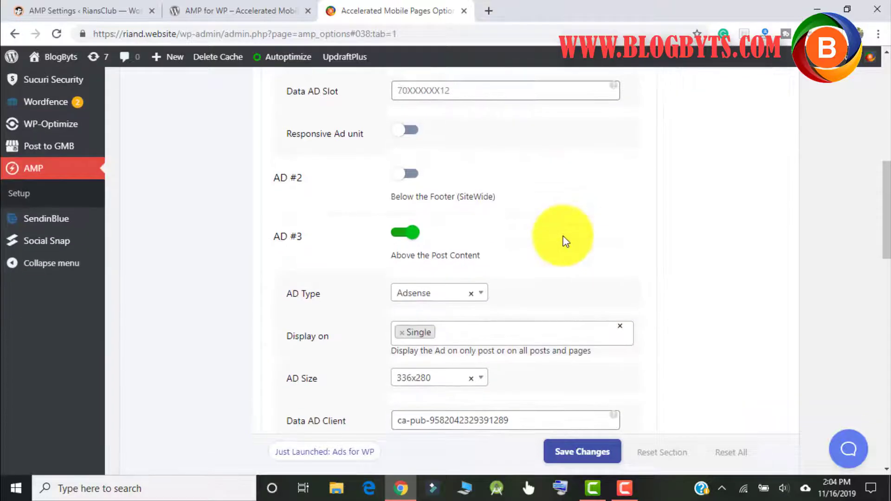
scroll(565, 241, "down", 3)
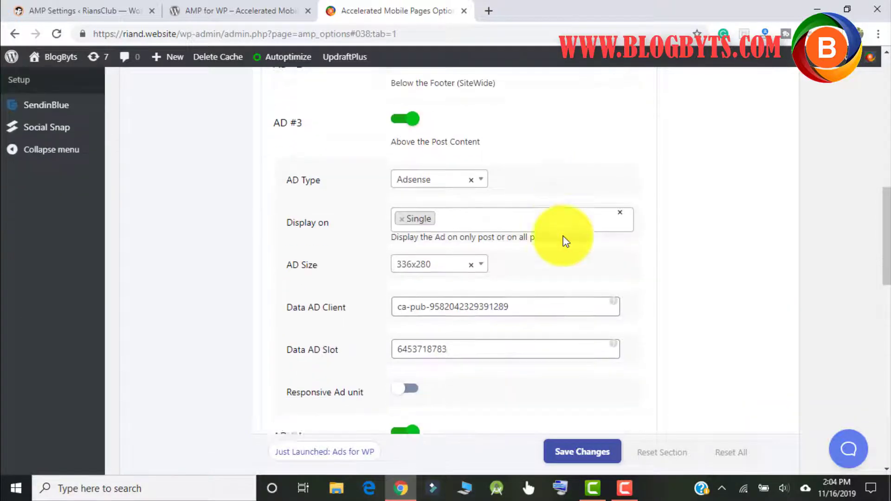
left_click(577, 446)
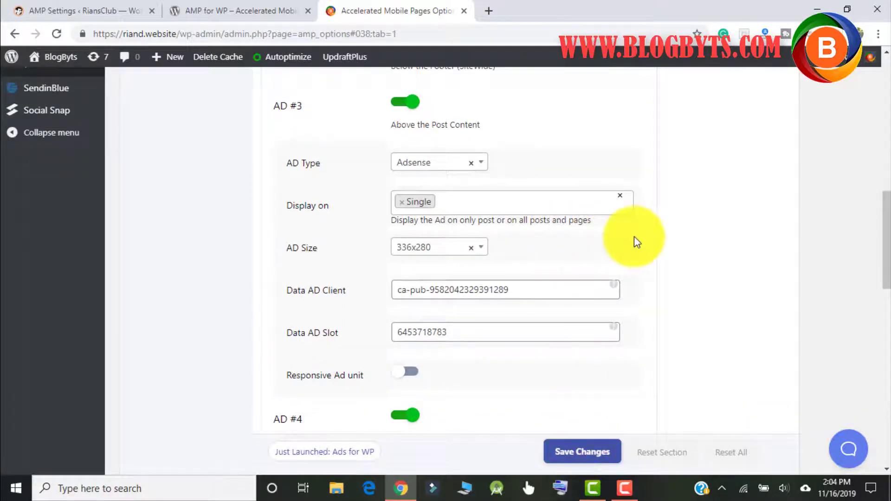
Step: Switch the plugin's setup from the easy view to the Full Options View
scroll(634, 239, "up", 15)
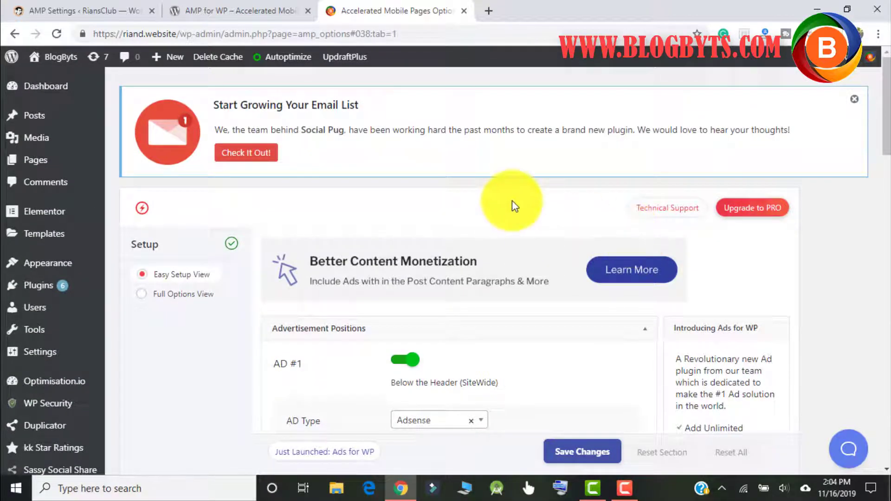
scroll(512, 205, "down", 4)
scroll(513, 208, "down", 2)
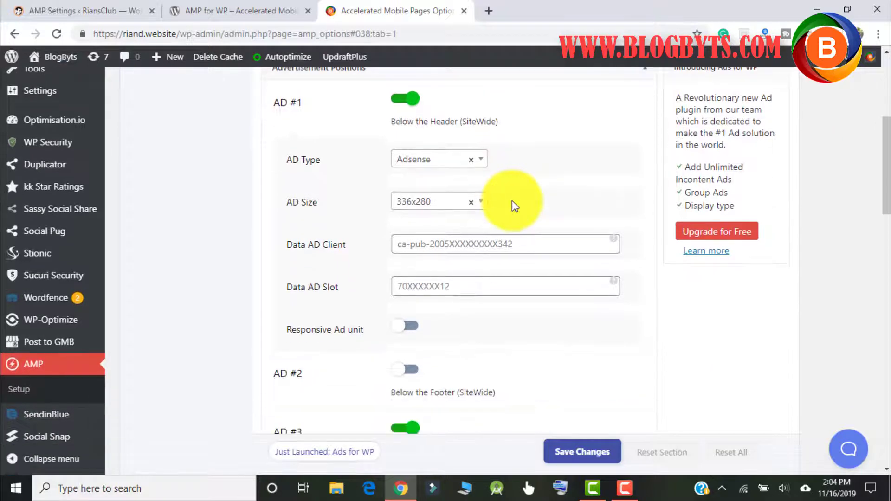
scroll(513, 207, "up", 4)
scroll(512, 200, "down", 3)
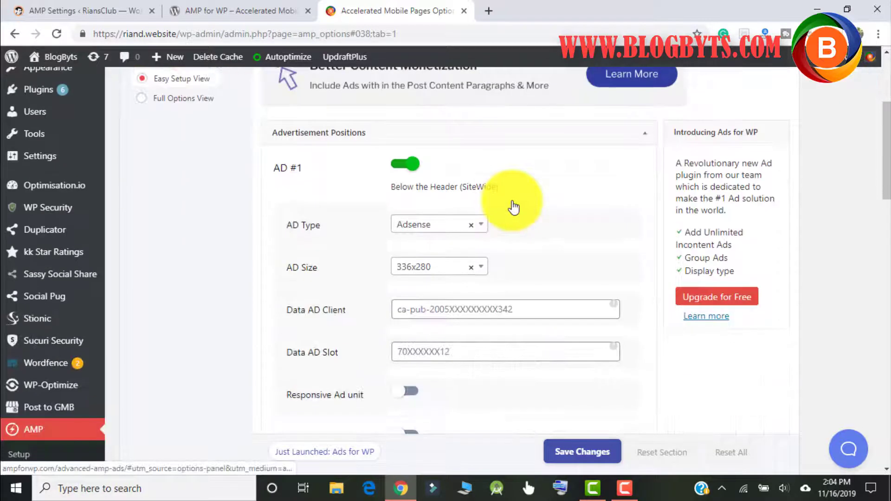
scroll(502, 202, "up", 2)
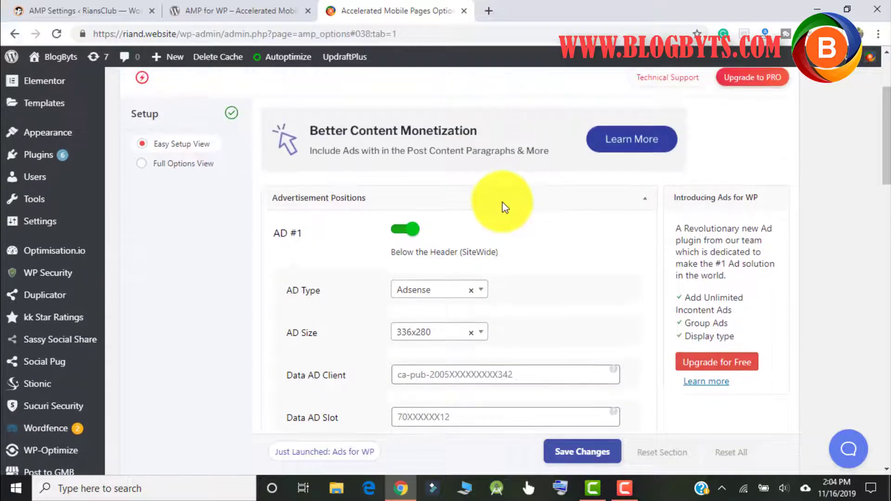
left_click(141, 165)
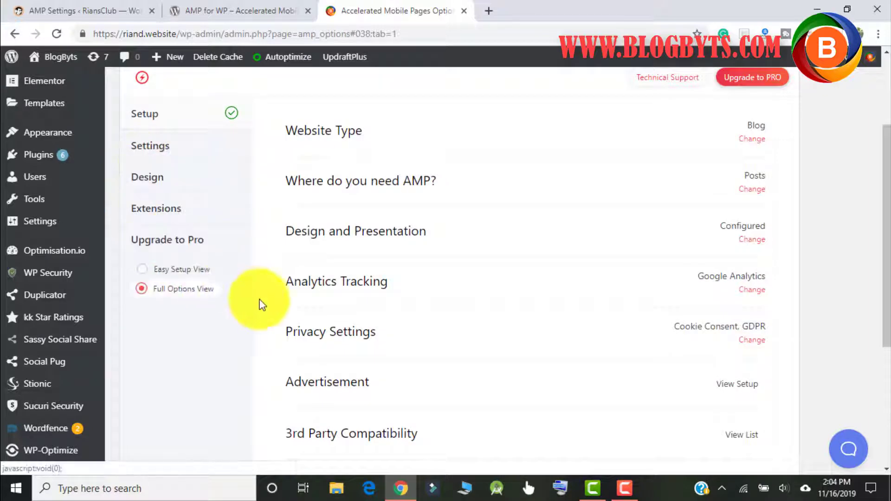
Step: Open the plugin's General settings and review the logo branding, Resize Method choices and AMP Support options, keeping Flexible Width
scroll(263, 297, "up", 3)
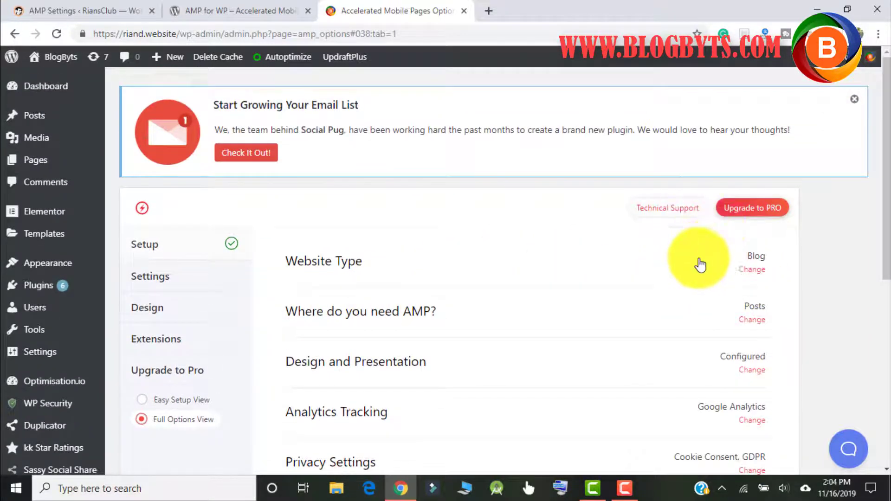
scroll(700, 259, "down", 2)
scroll(592, 313, "down", 5)
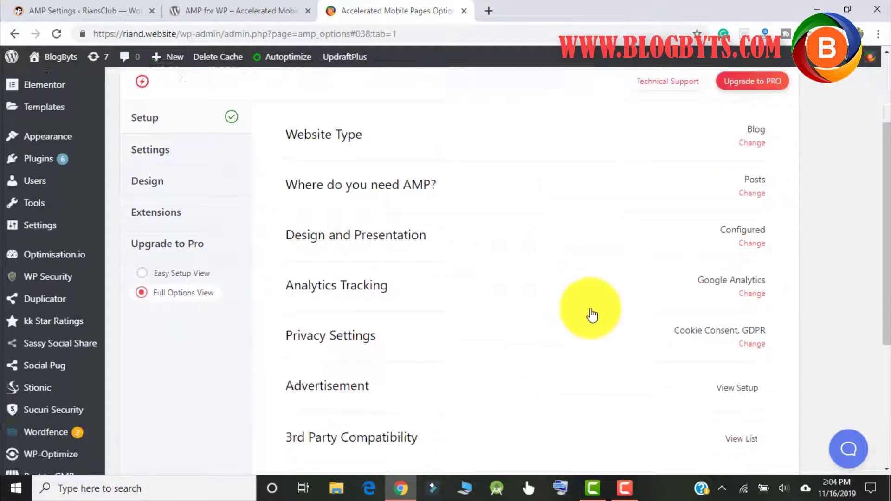
scroll(590, 312, "up", 5)
left_click(170, 202)
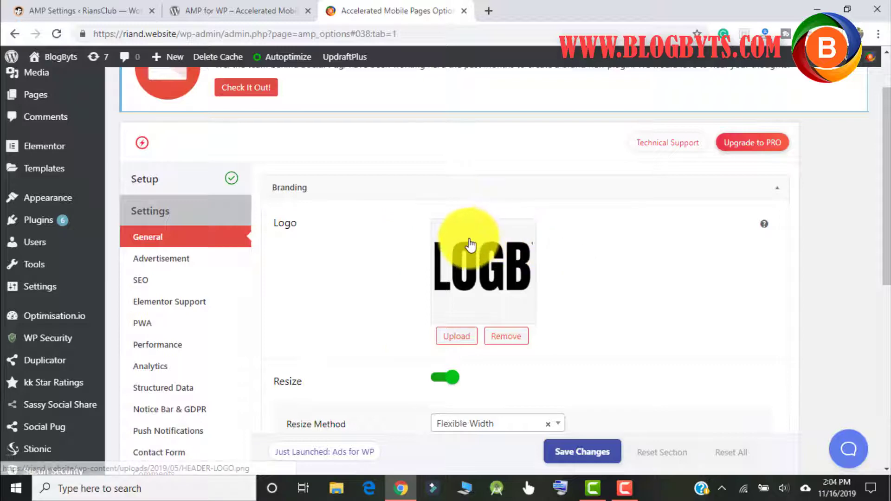
scroll(411, 265, "down", 3)
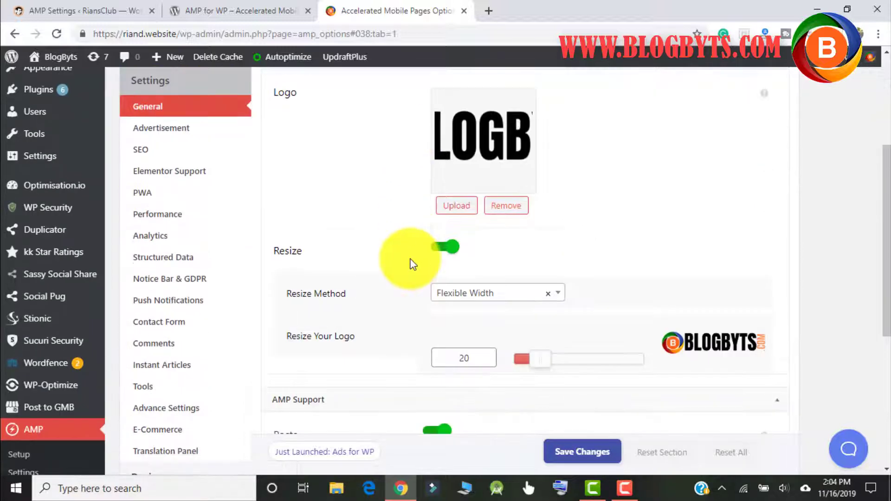
left_click(483, 301)
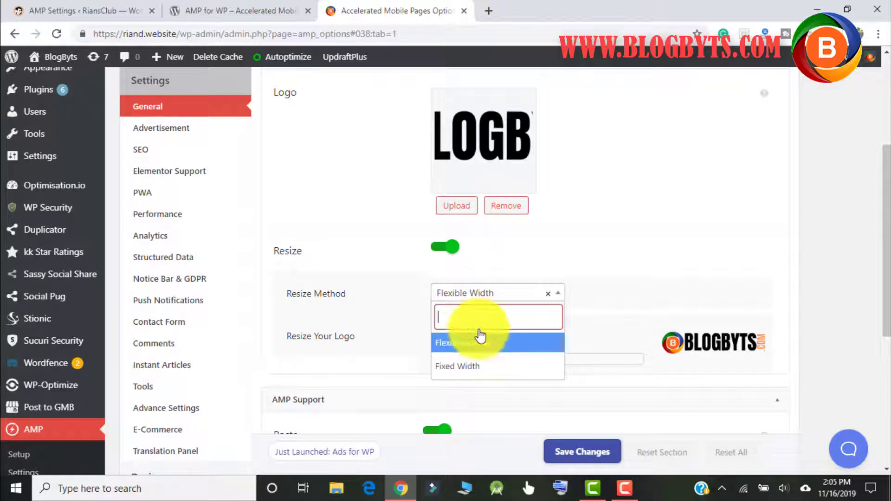
left_click(468, 297)
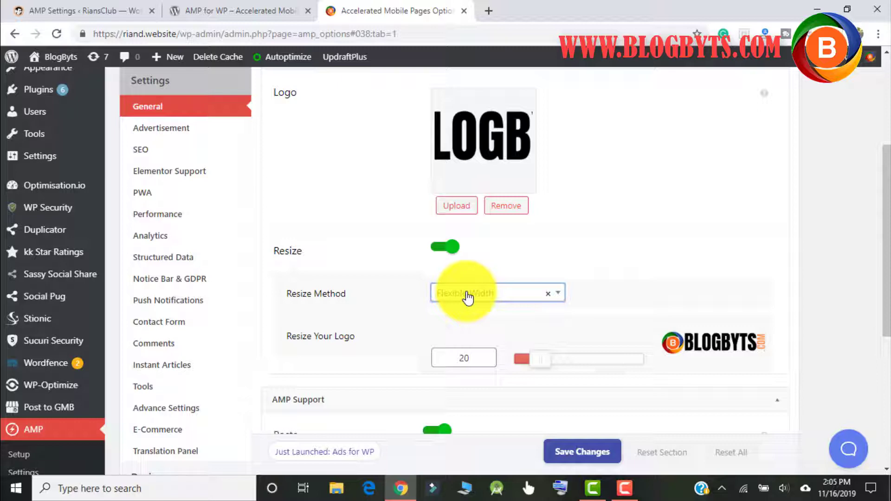
scroll(411, 268, "down", 3)
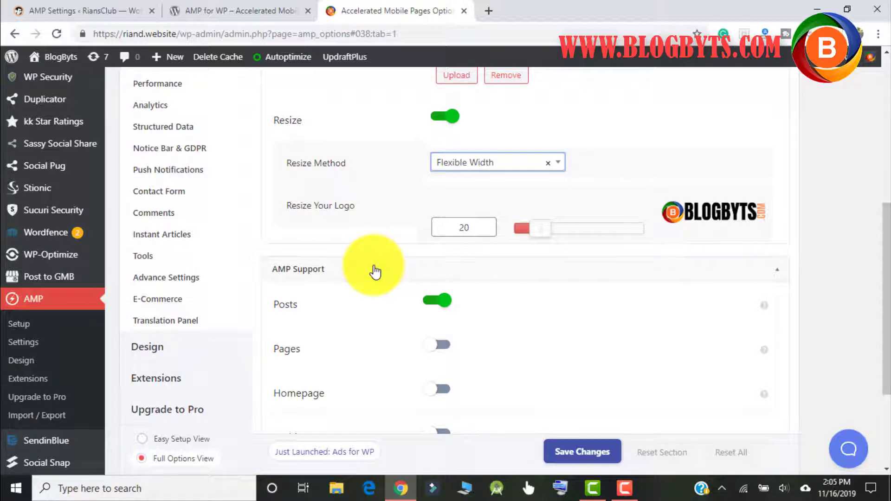
scroll(375, 271, "down", 1)
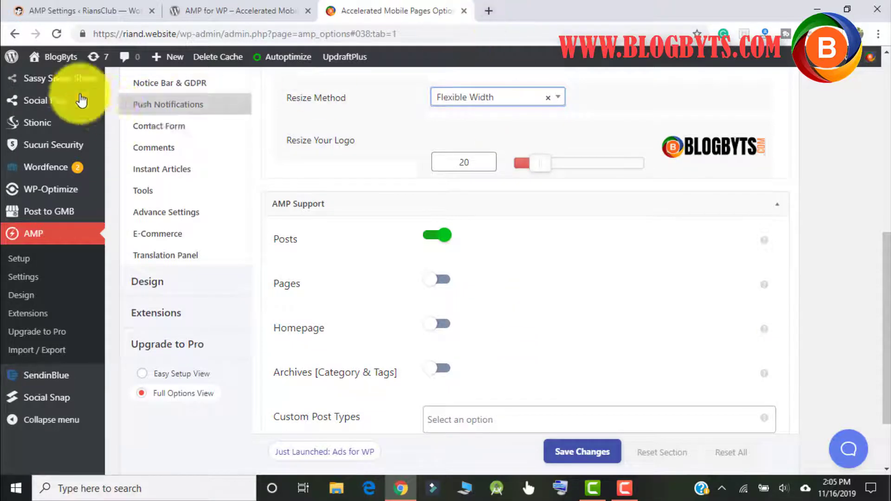
Step: Open the BlogByts site's front end in a new browser tab and look through the posts on its homepage
right_click(60, 78)
left_click(64, 83)
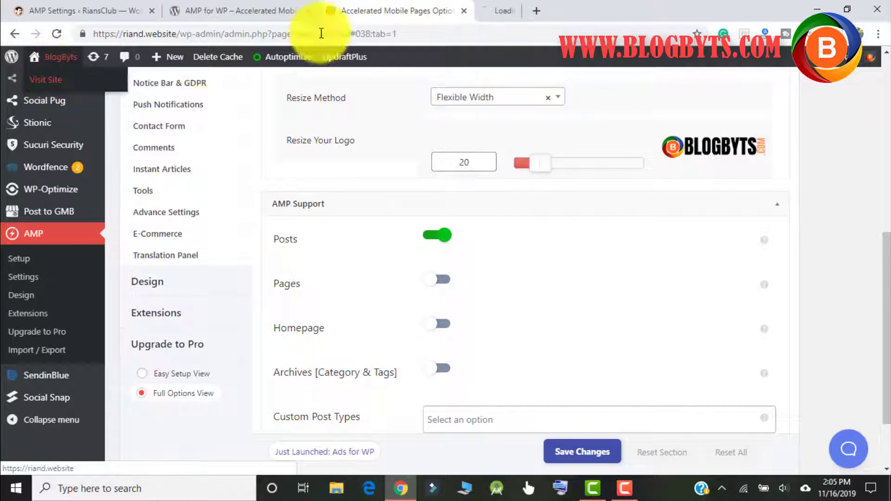
left_click(542, 10)
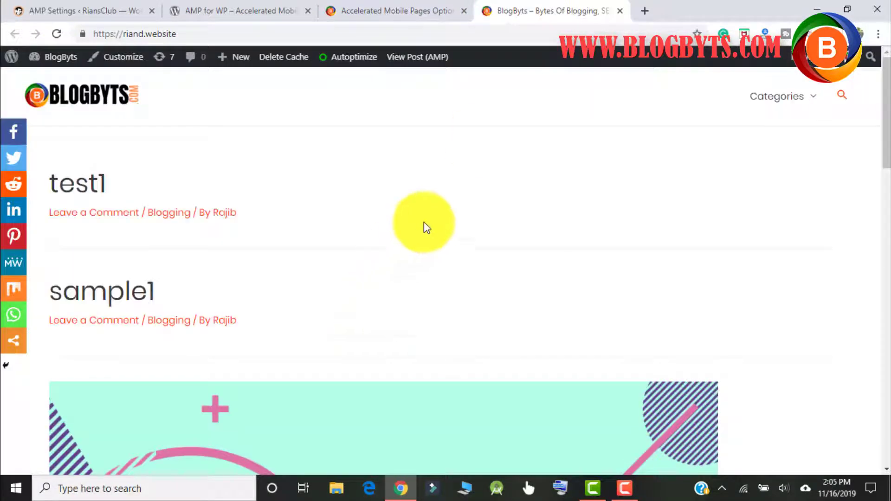
scroll(425, 224, "down", 15)
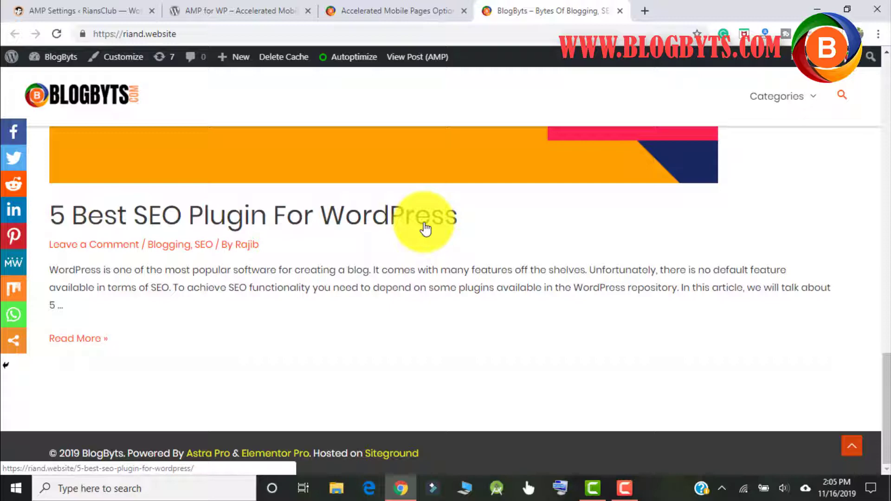
Step: Try to load the homepage's AMP version by adding /?amp to the site address
left_click(204, 34)
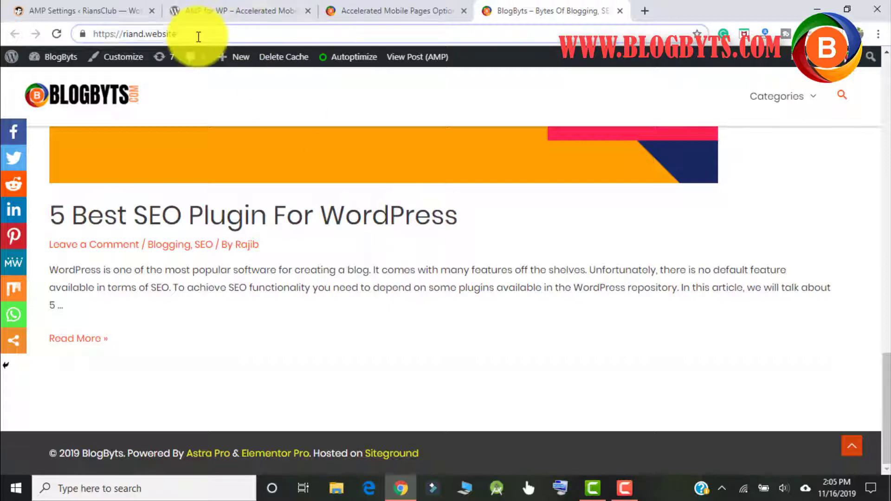
left_click(198, 35)
type("?")
key("BackSpace")
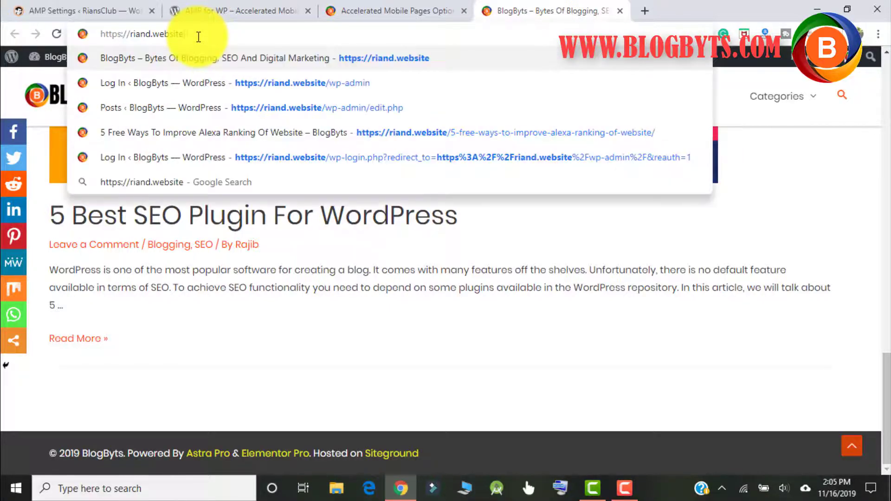
type("?amp")
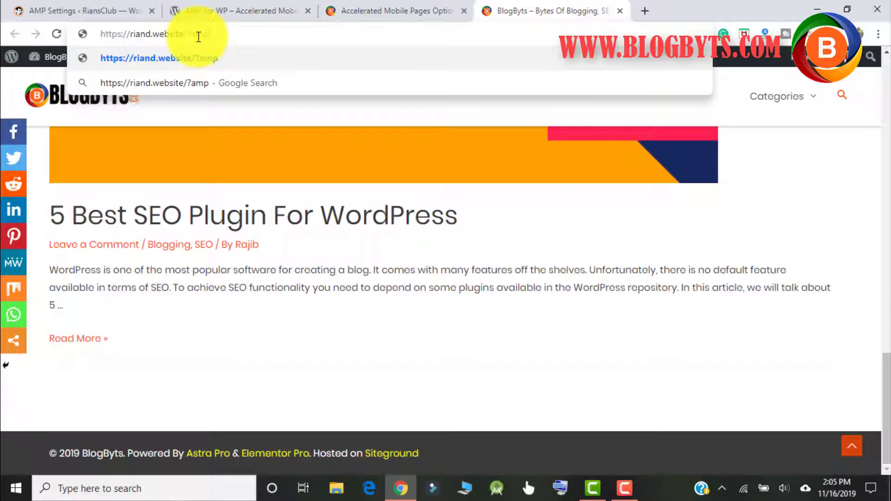
key("Return")
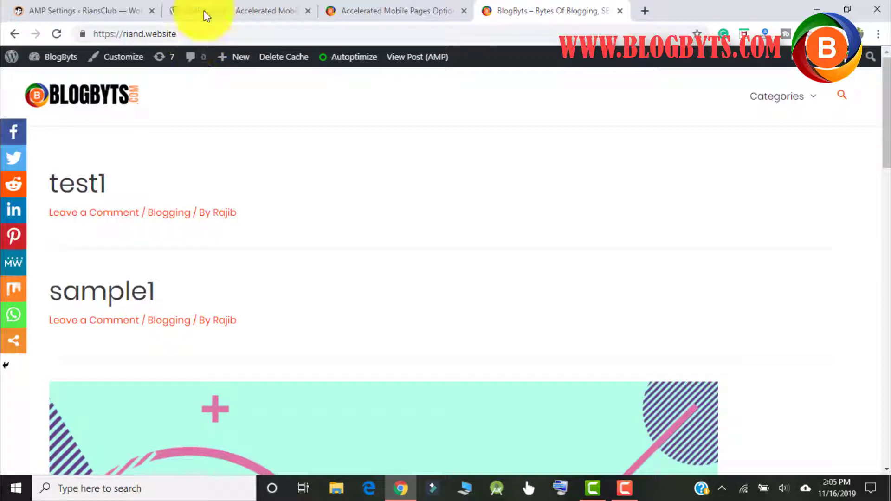
Step: Check the Homepage option under AMP Support, and try the homepage address again with ?amp appended
left_click(379, 11)
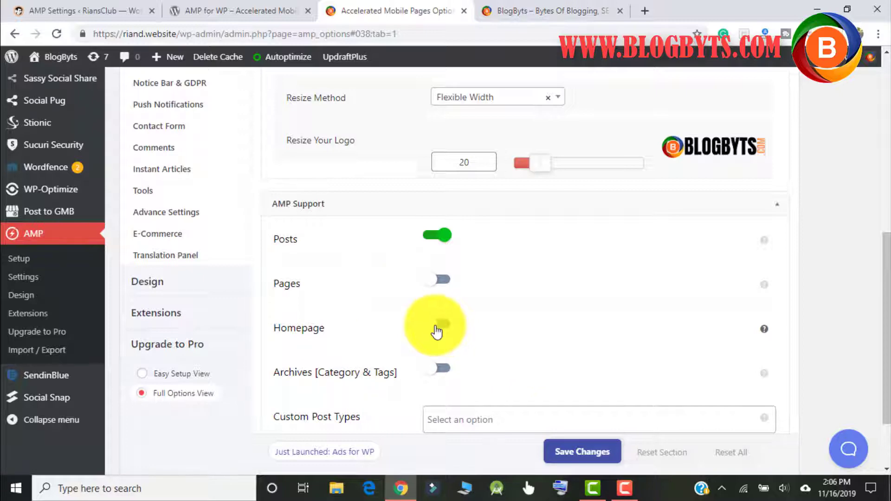
left_click(528, 12)
left_click(235, 34)
type("/?")
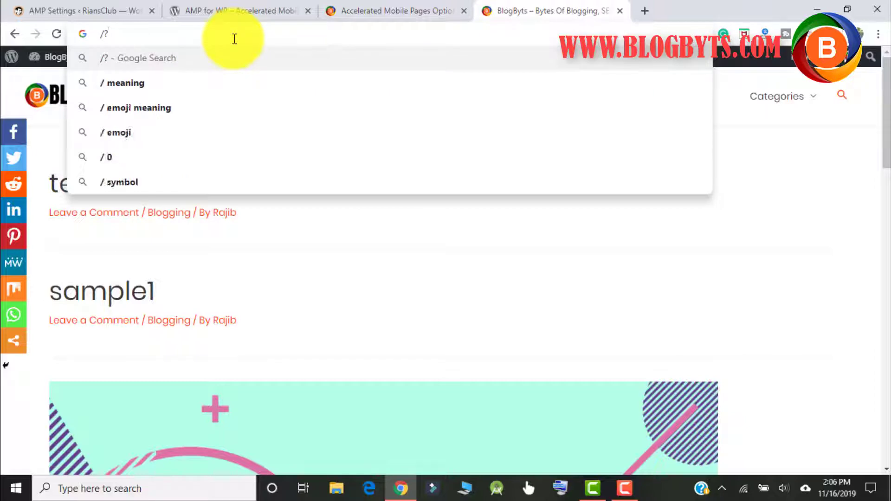
key("Escape")
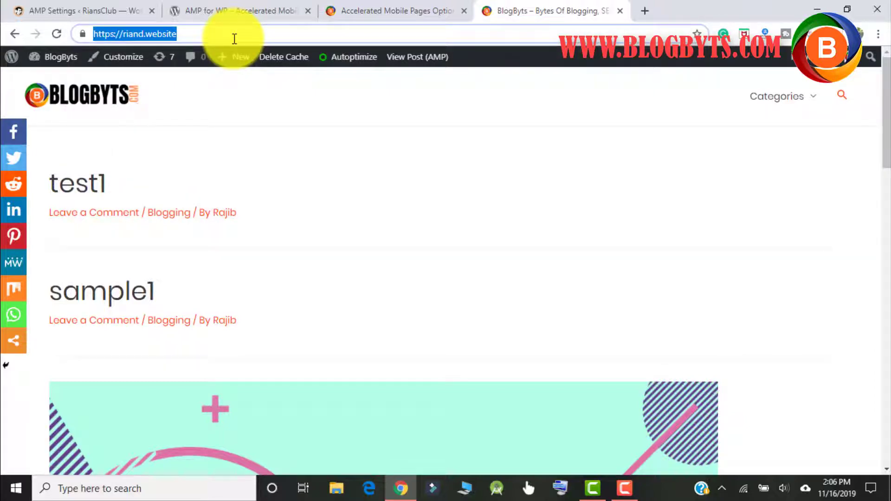
left_click(234, 39)
type("?amp")
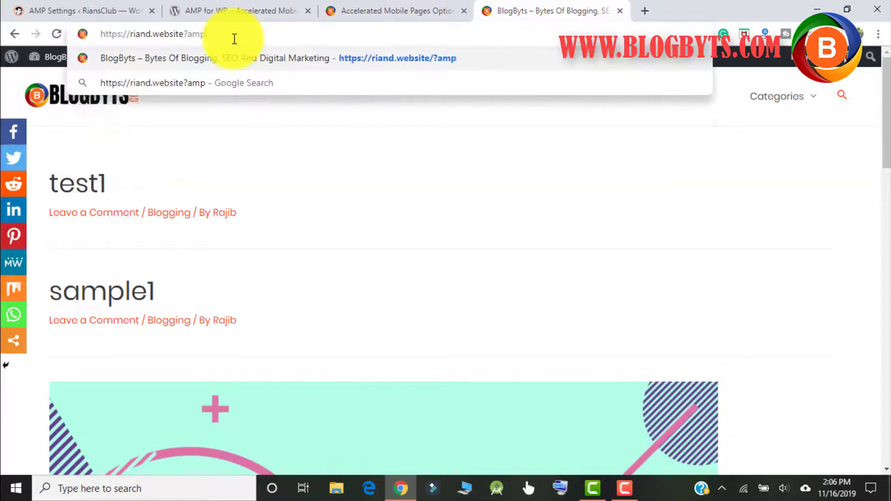
key("Return")
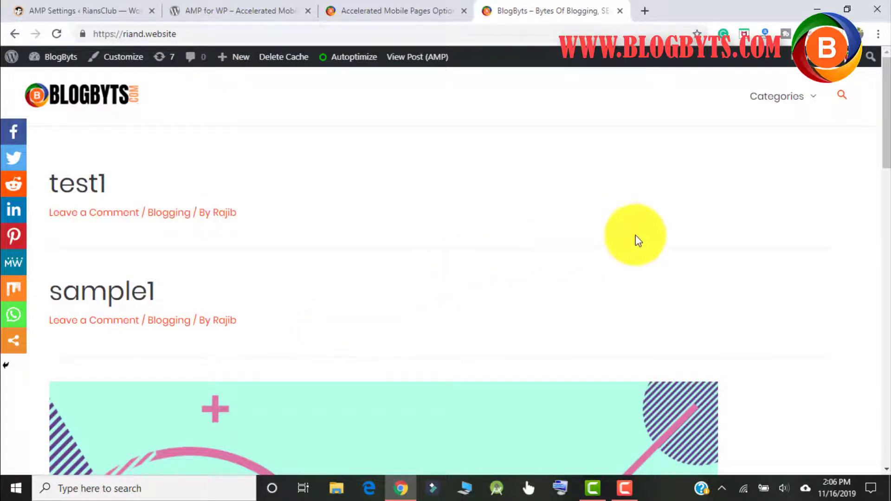
Step: Open the post "5 Free Ways To Improve Alexa Ranking Of Website" and load its AMP version by appending ?amp to the address
scroll(655, 125, "down", 10)
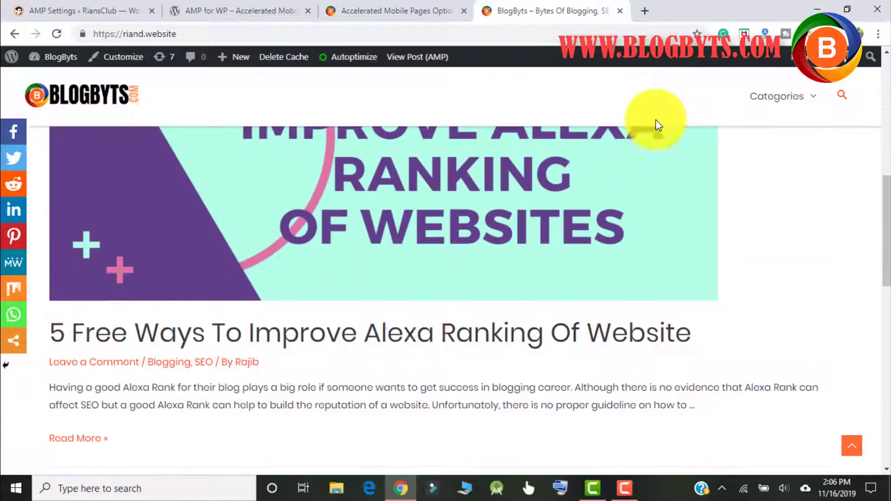
left_click(155, 341)
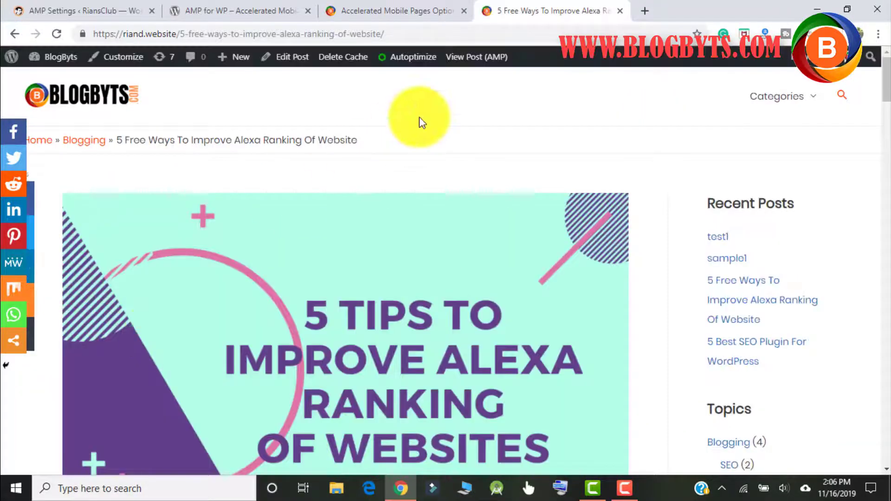
left_click(403, 33)
left_click(428, 31)
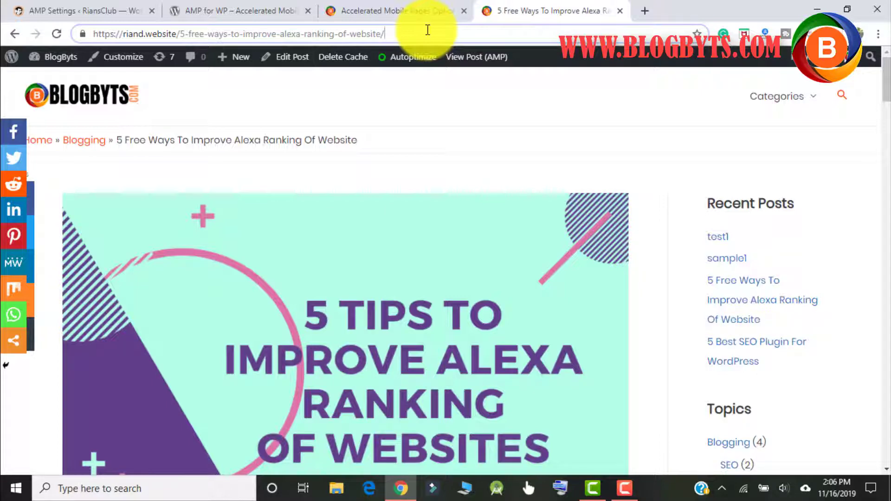
type("?amp")
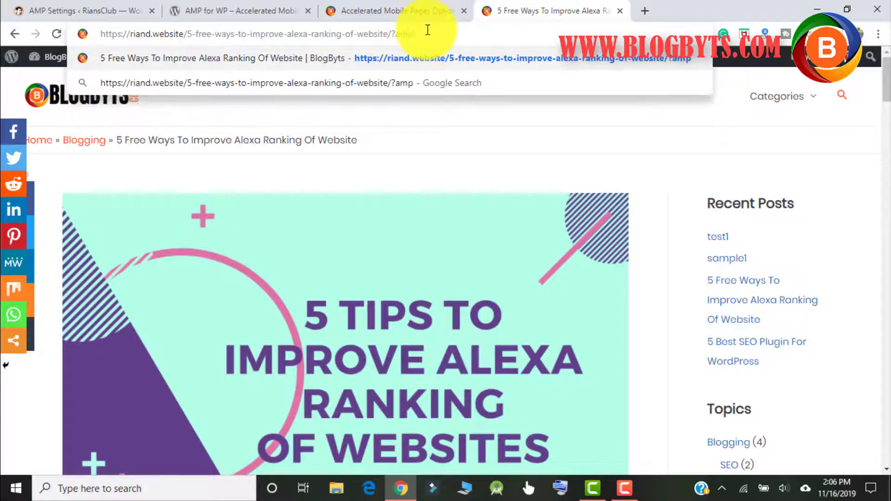
key("Return")
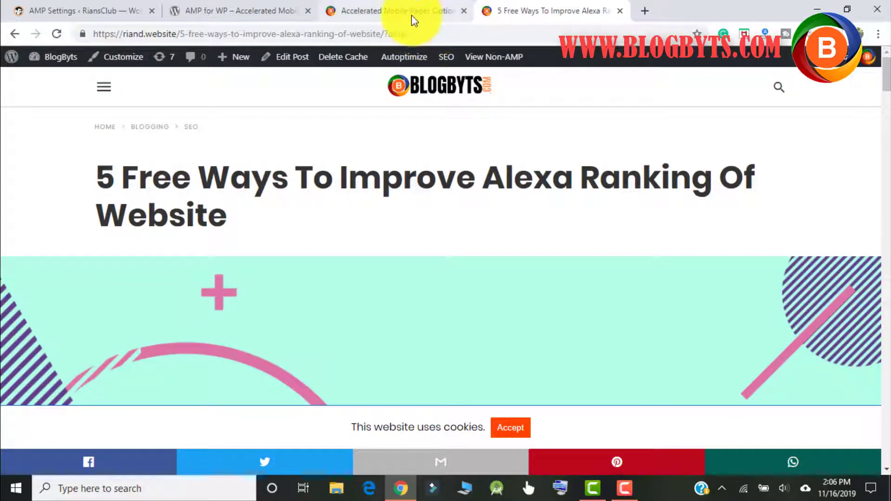
Step: Examine the AMP version of the post down to the author box and return to its beginning
scroll(351, 239, "down", 10)
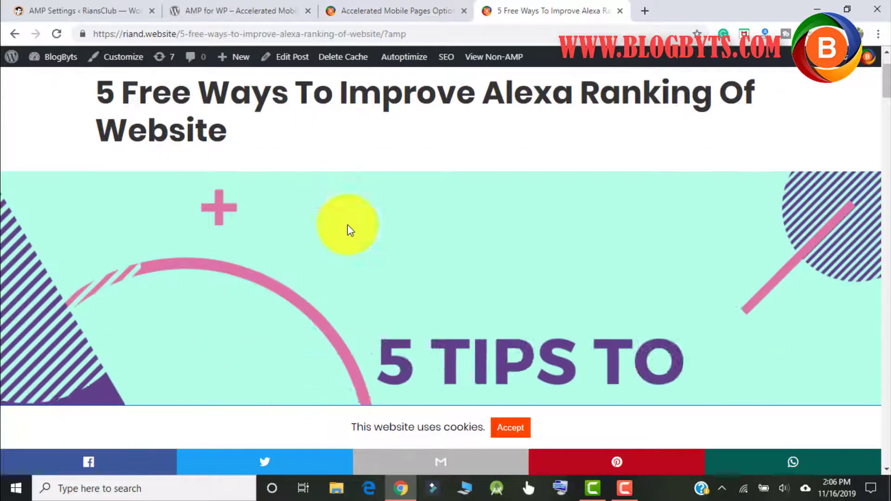
left_click(349, 231)
scroll(349, 231, "down", 20)
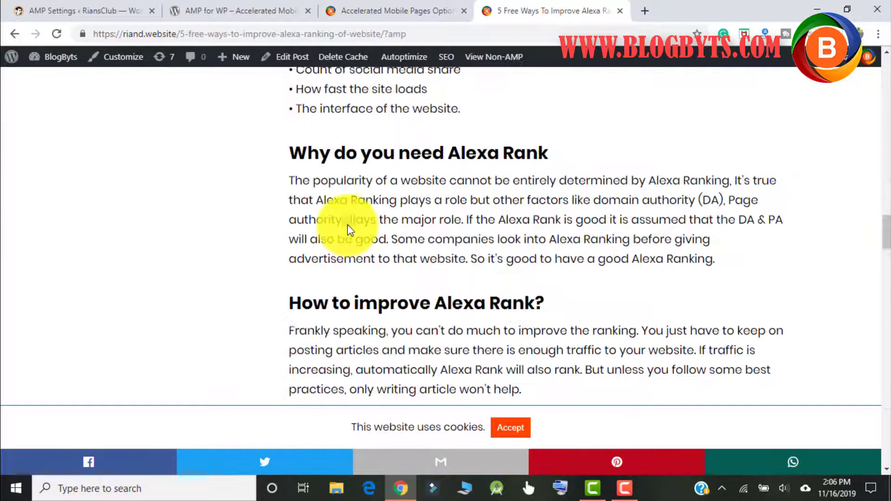
scroll(349, 230, "down", 15)
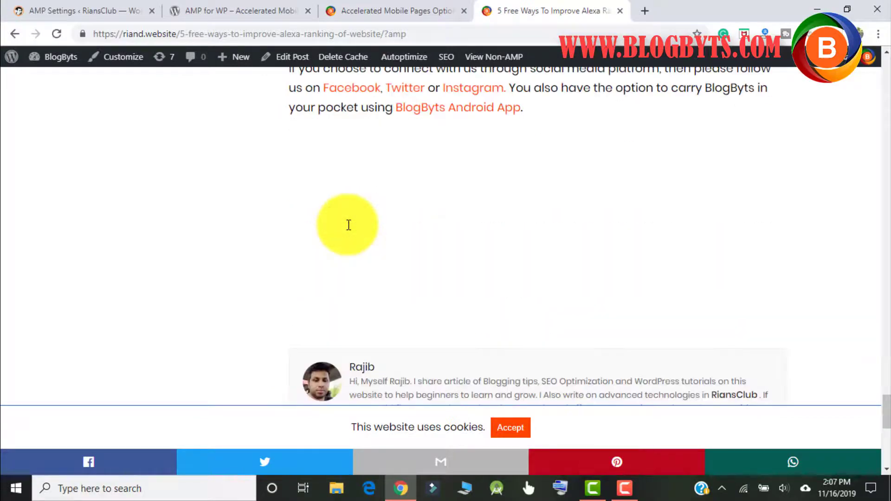
scroll(349, 231, "up", 5)
scroll(350, 231, "up", 20)
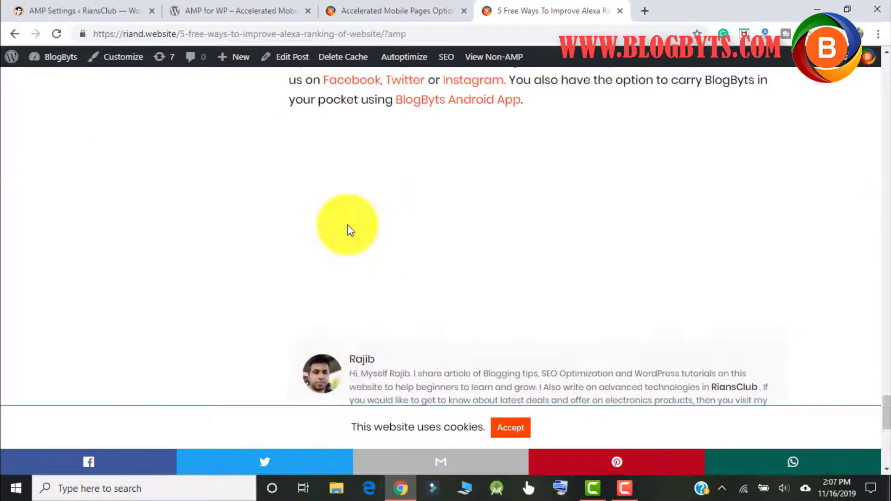
scroll(349, 224, "up", 15)
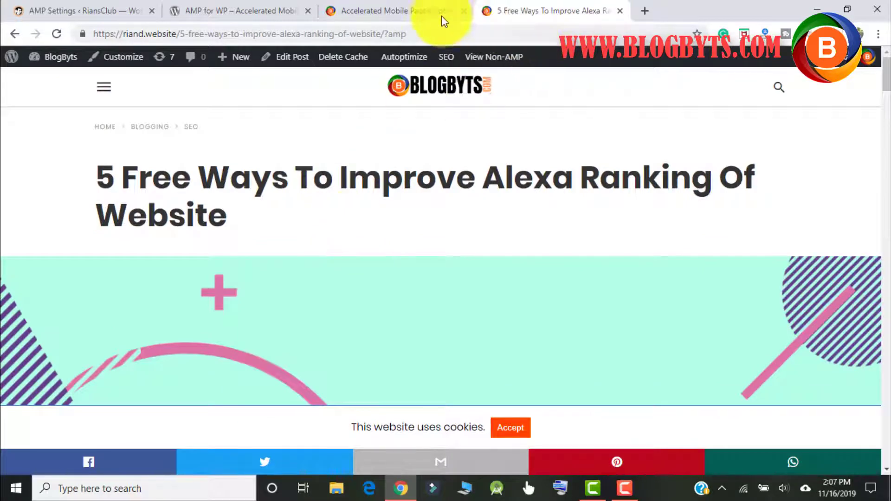
Step: Detach the AMP post into its own browser window, narrow it to a phone-like width, and review the mobile layout
left_click_drag(570, 12, 557, 54)
double_click(361, 12)
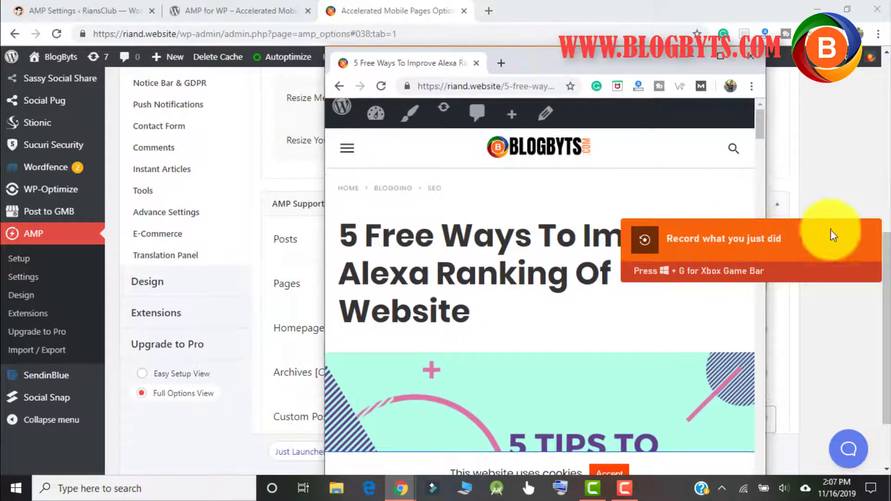
left_click_drag(766, 168, 652, 183)
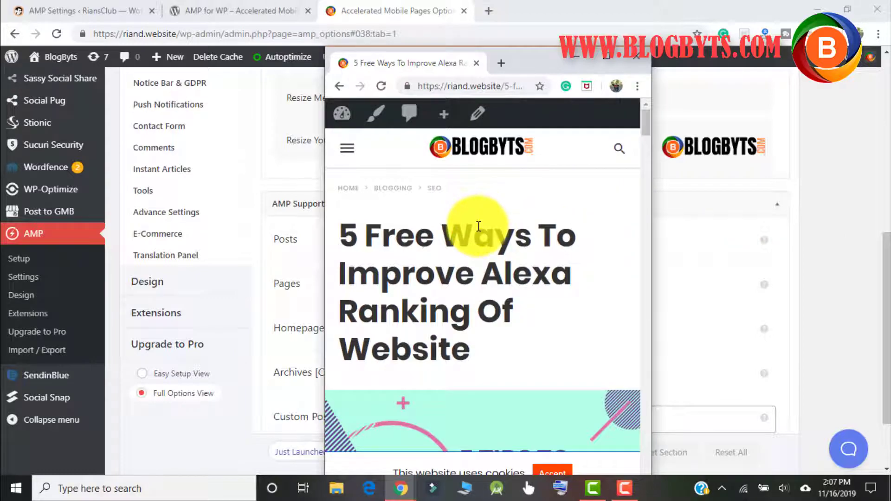
scroll(480, 218, "down", 10)
scroll(480, 230, "down", 15)
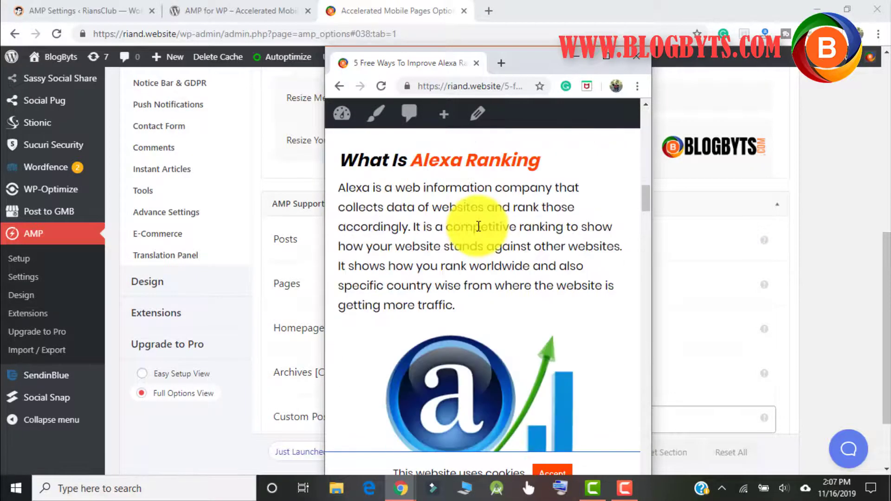
scroll(478, 226, "up", 20)
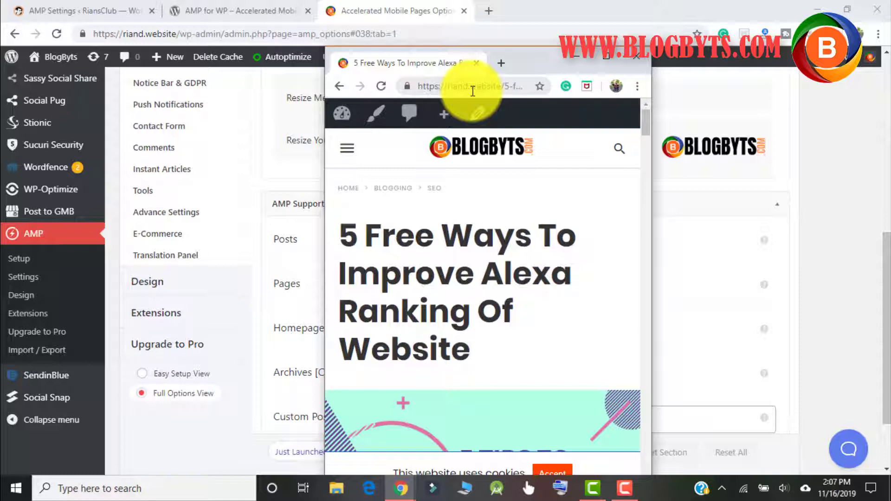
Step: Search Google in a new tab for the Google AMP check tool
left_click(489, 11)
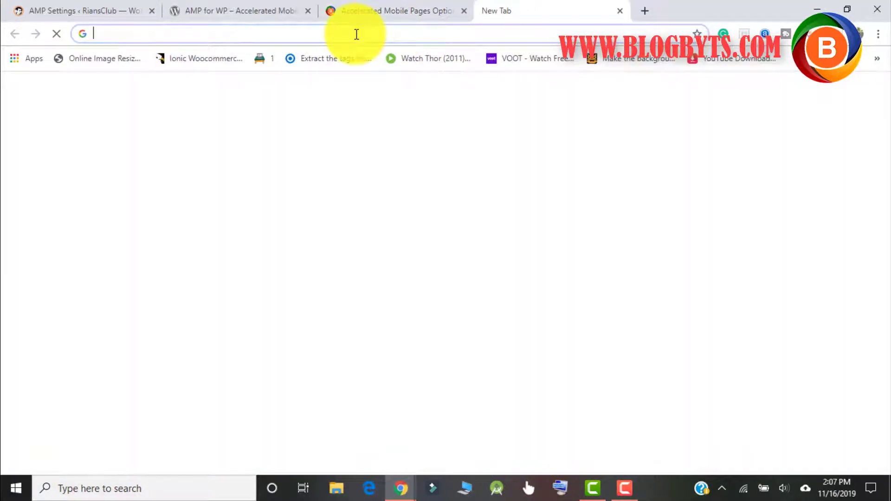
type("goog")
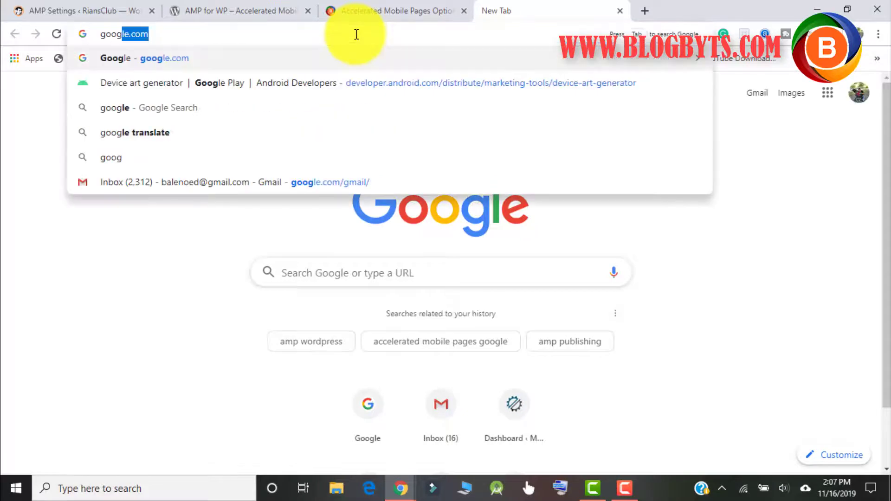
type("gle amp check")
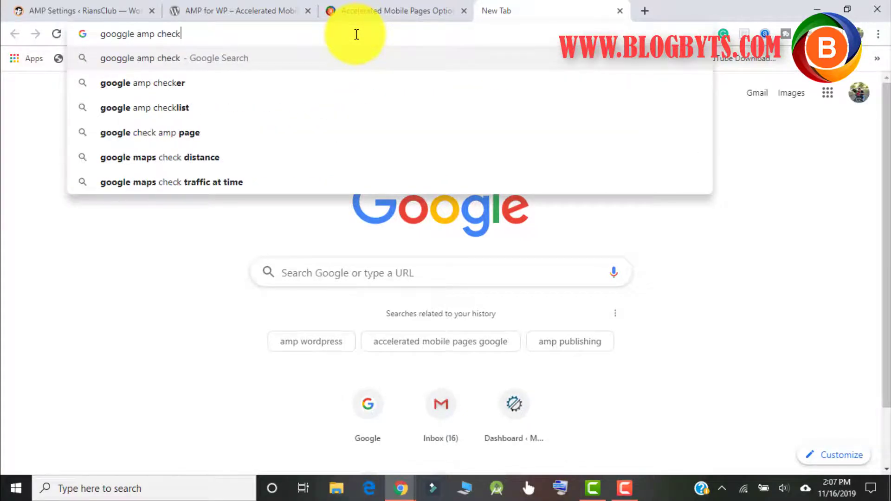
key("Return")
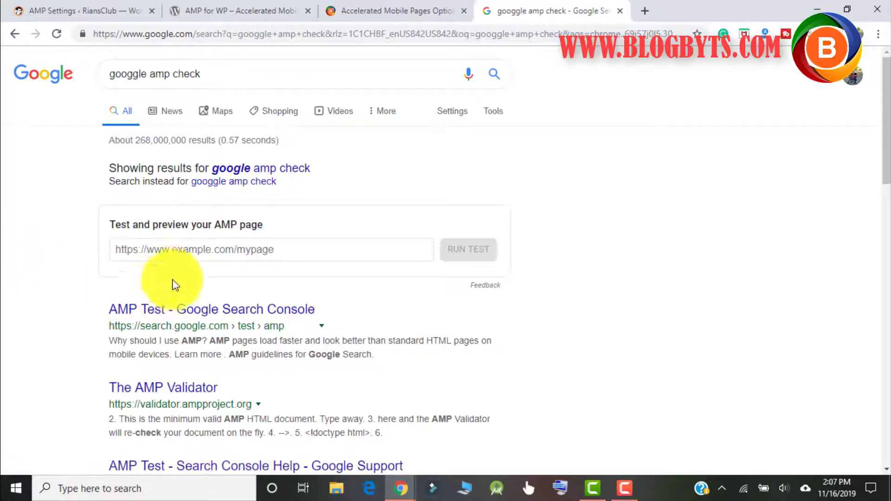
Step: Copy the AMP post's address from its separate window and run Google's AMP page test on it
left_click(175, 250)
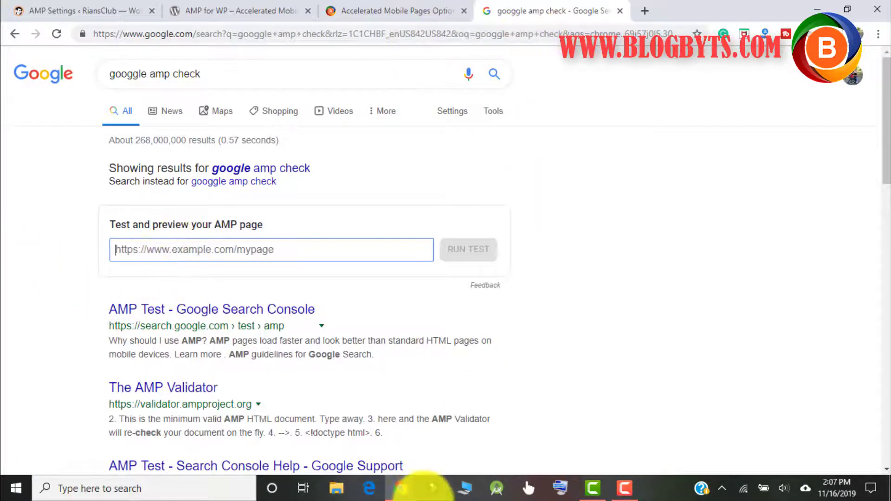
left_click(401, 488)
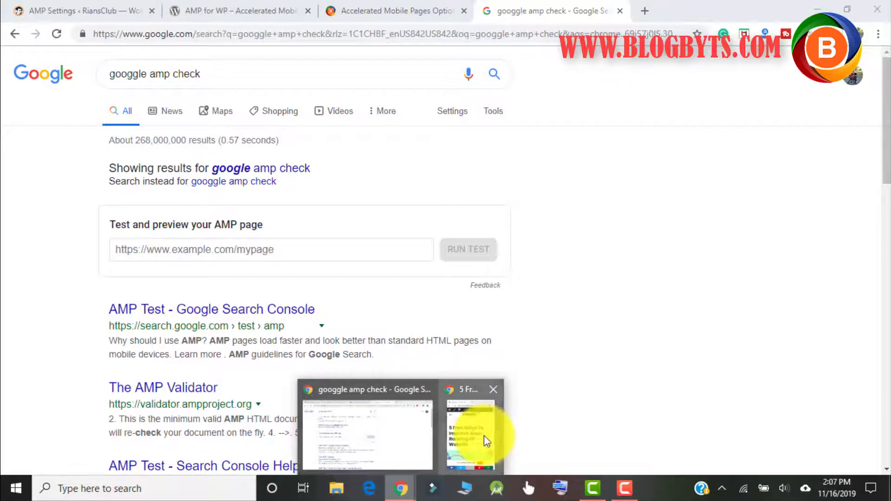
left_click(486, 441)
left_click(501, 88)
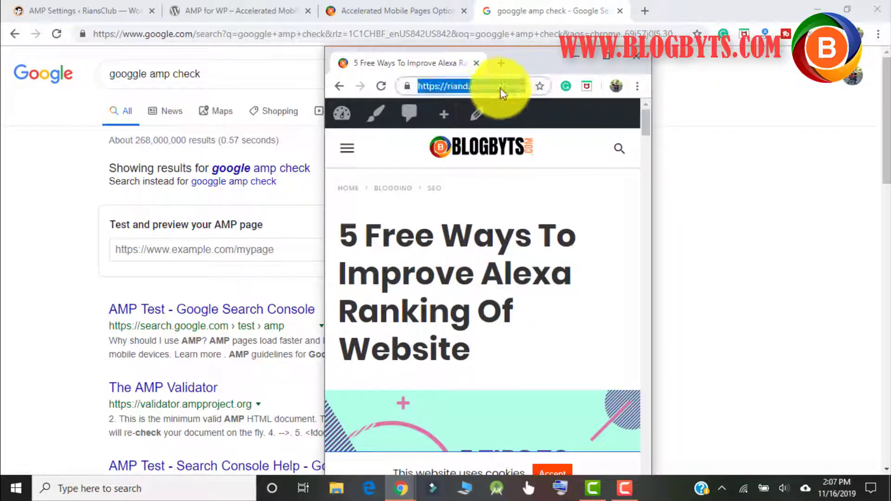
left_click(137, 249)
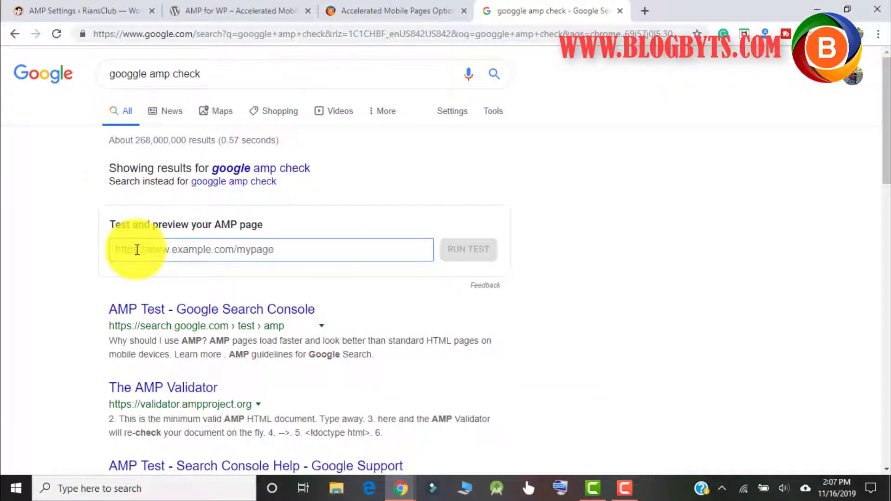
type("and.website/5-free-ways-to-improve-alexa-ranking-of-website/?amp")
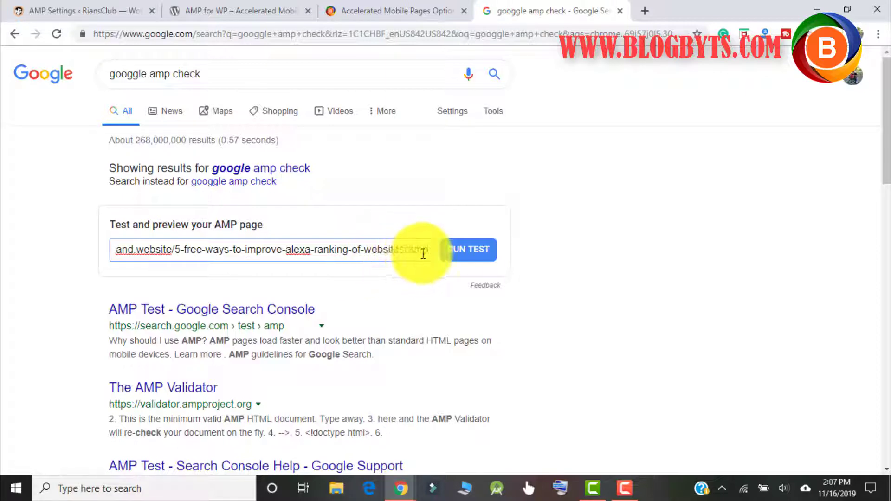
left_click(462, 256)
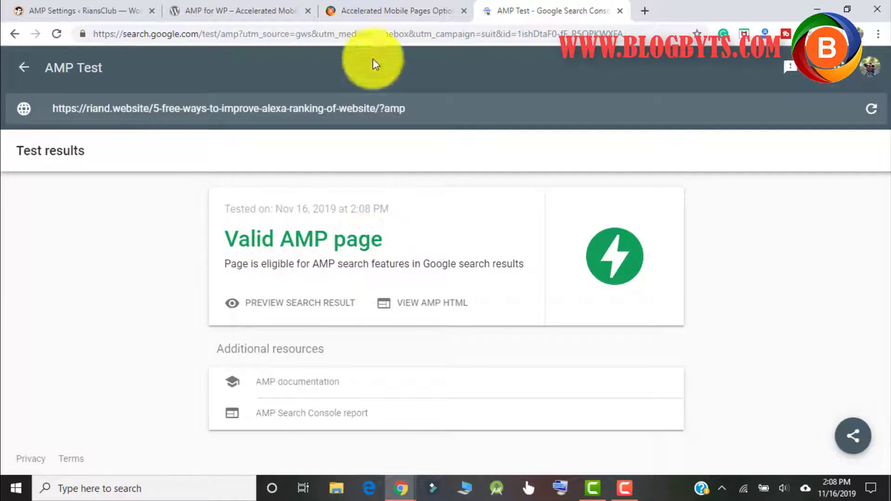
left_click(364, 10)
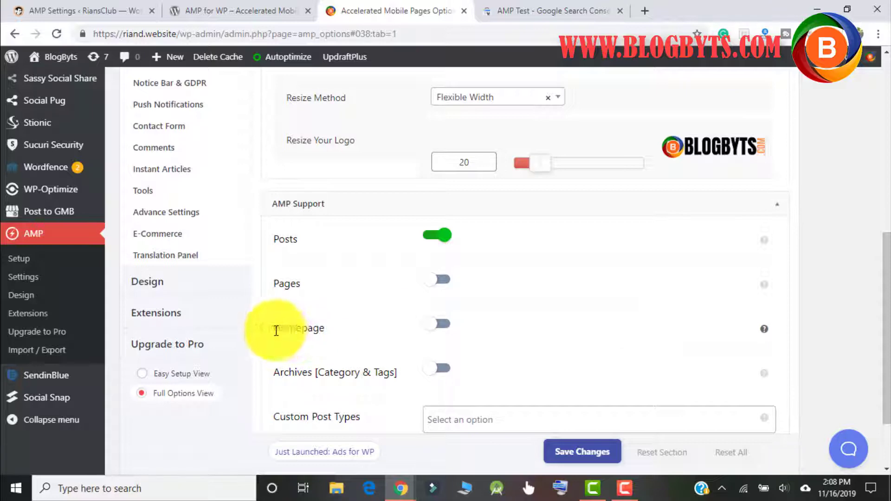
left_click(531, 8)
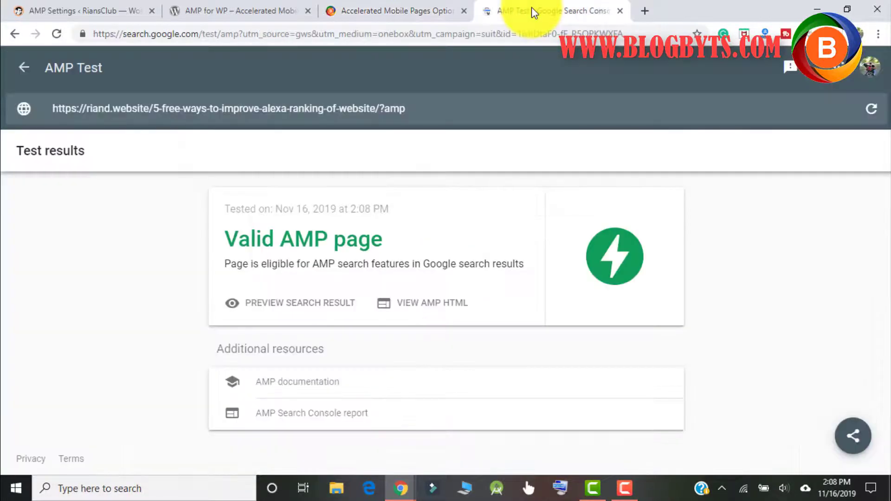
left_click(453, 115)
key("BackSpace")
key("BackSpace")
key("BackSpace")
key("BackSpace")
key("BackSpace")
key("BackSpace")
key("BackSpace")
key("BackSpace")
key("BackSpace")
key("BackSpace")
key("BackSpace")
key("BackSpace")
key("BackSpace")
key("BackSpace")
key("BackSpace")
key("BackSpace")
key("BackSpace")
key("BackSpace")
key("BackSpace")
key("BackSpace")
key("BackSpace")
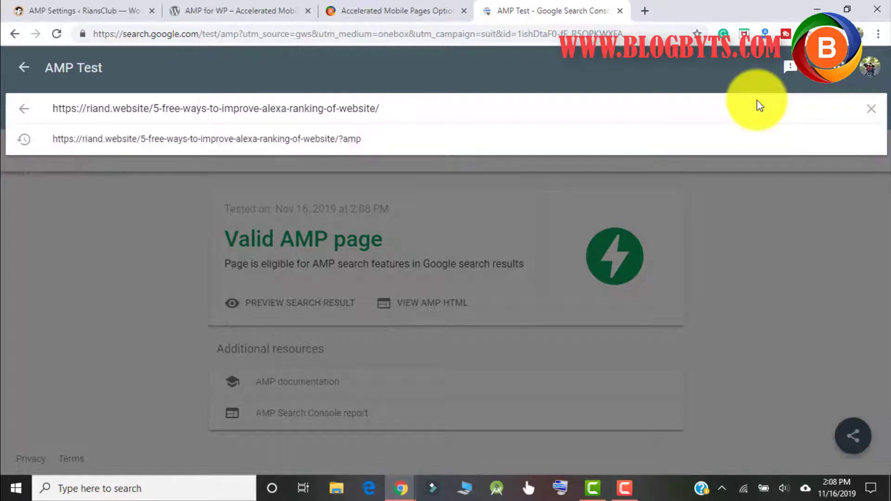
key("BackSpace")
key("BackSpace")
key("BackSpace")
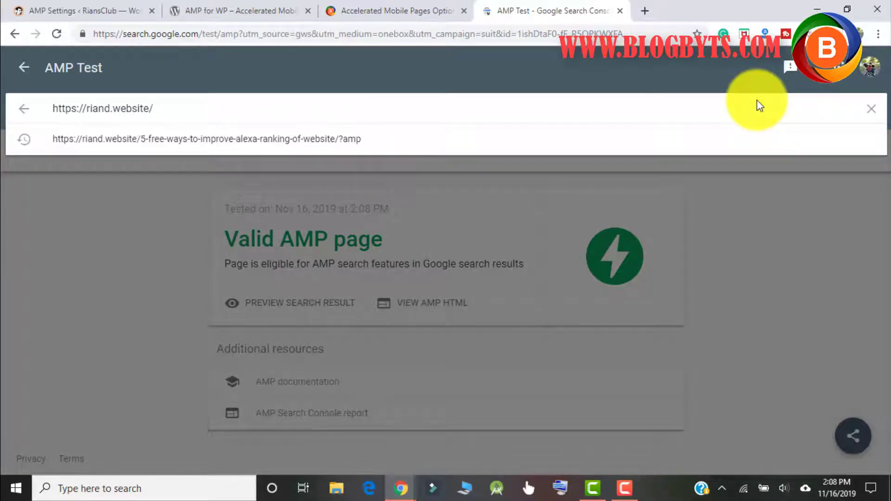
key("Escape")
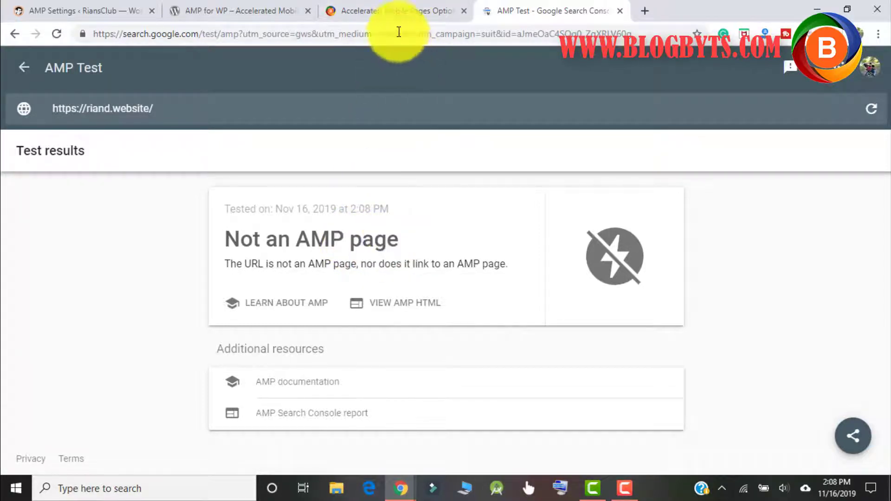
Step: Review the plugin's General settings, from the AMP Support options up to the Branding logo
left_click(386, 9)
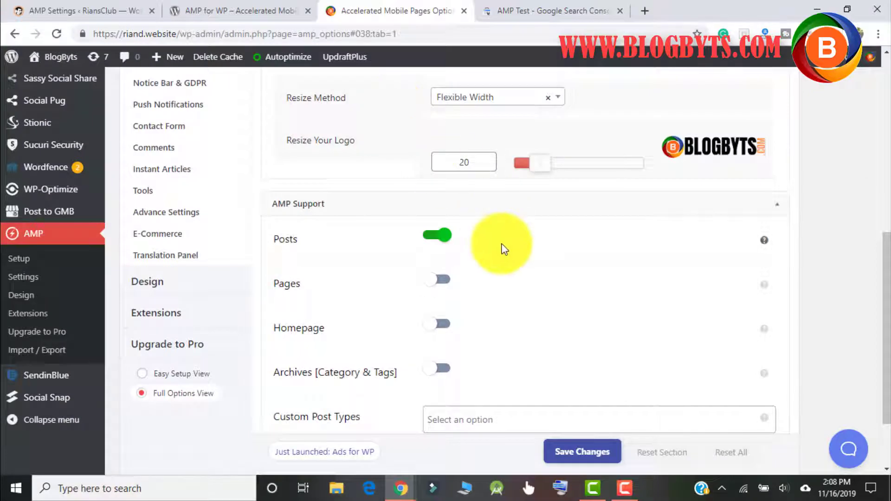
scroll(503, 248, "down", 2)
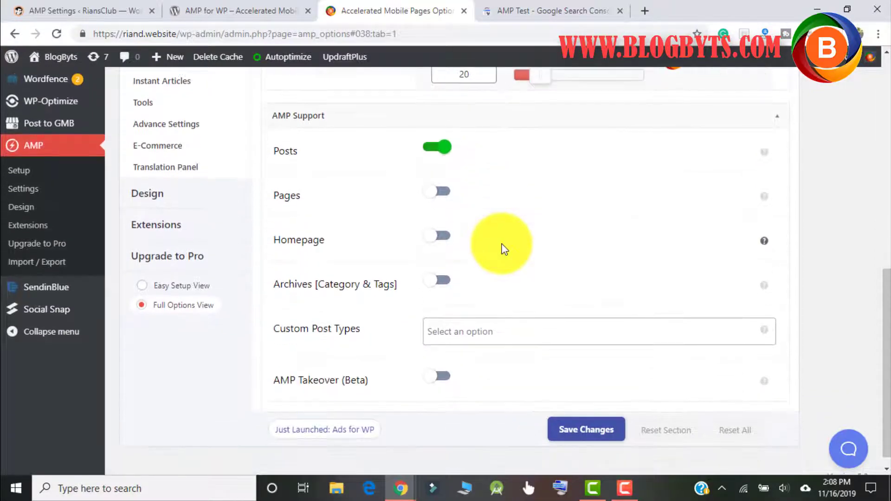
scroll(504, 248, "down", 1)
scroll(503, 248, "up", 9)
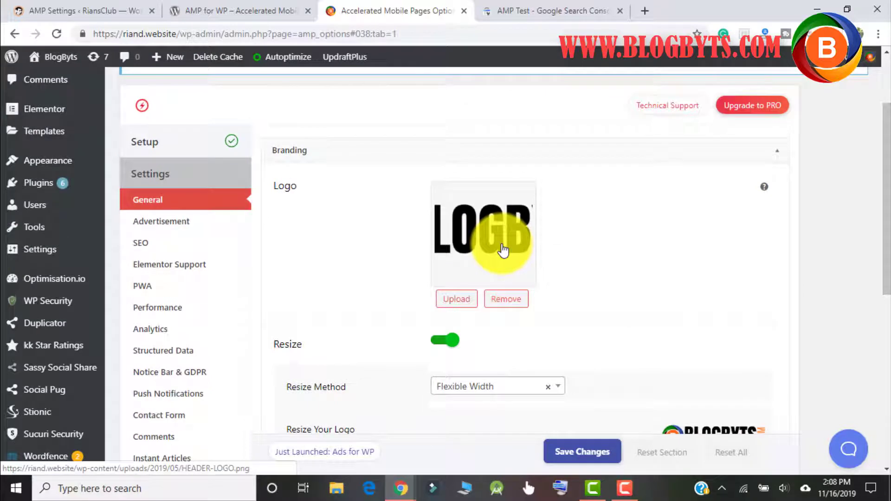
scroll(503, 251, "down", 7)
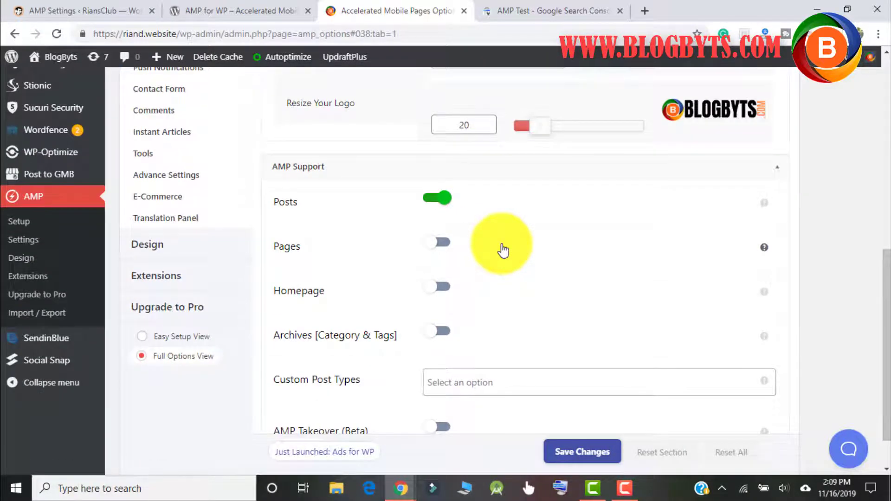
scroll(503, 251, "down", 1)
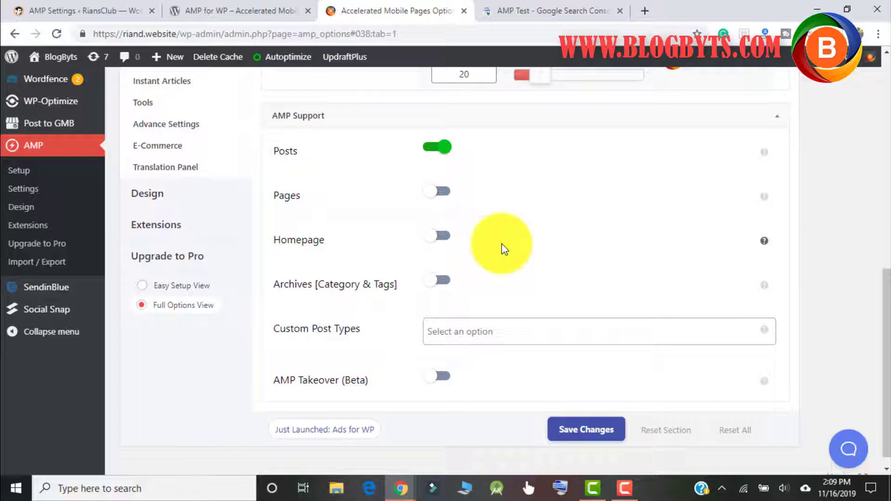
scroll(677, 263, "up", 6)
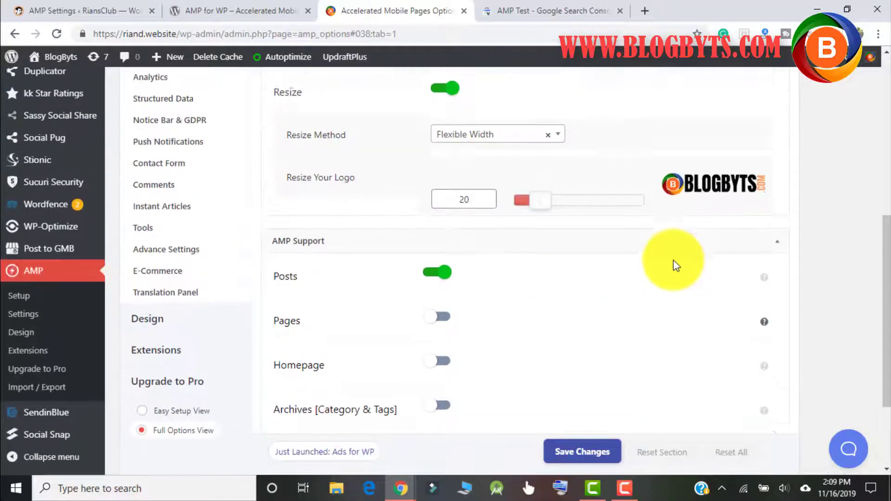
scroll(676, 266, "up", 3)
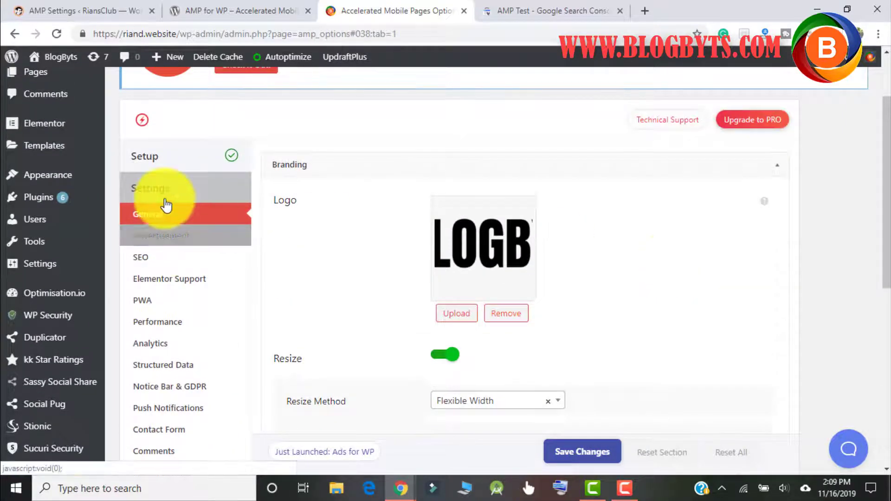
Step: Open the Advertisement settings, review the AD #1 fields, and enable AD #2 below the footer
left_click(163, 239)
scroll(448, 215, "down", 3)
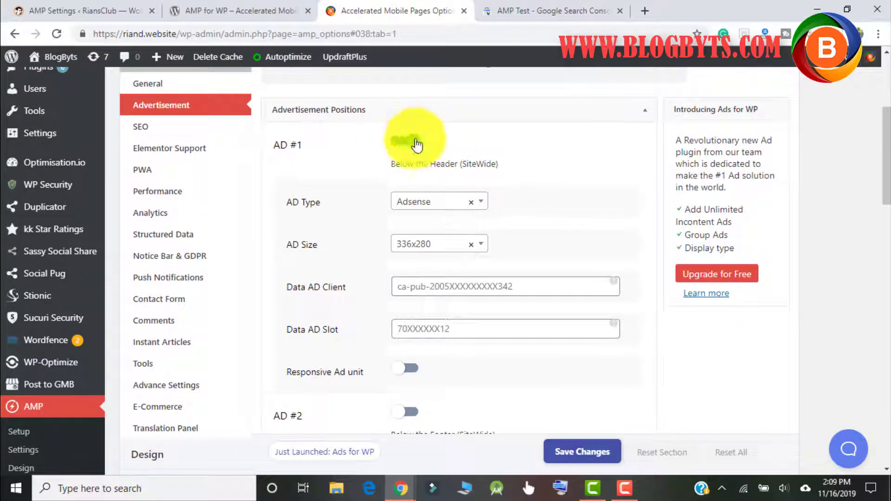
scroll(584, 157, "down", 1)
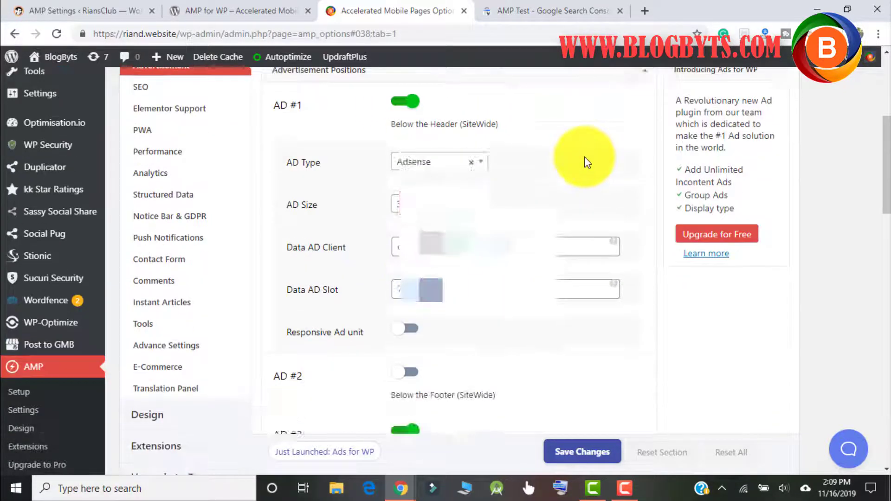
scroll(584, 157, "down", 3)
scroll(561, 175, "up", 1)
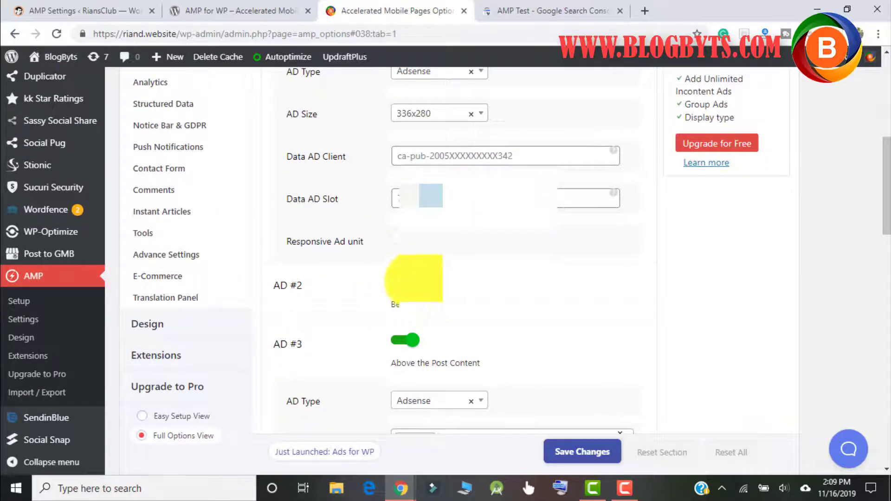
left_click(404, 282)
Step: Enable AD #5 below the title of single posts, and review the other ad positions through Ad Performance
scroll(468, 299, "down", 8)
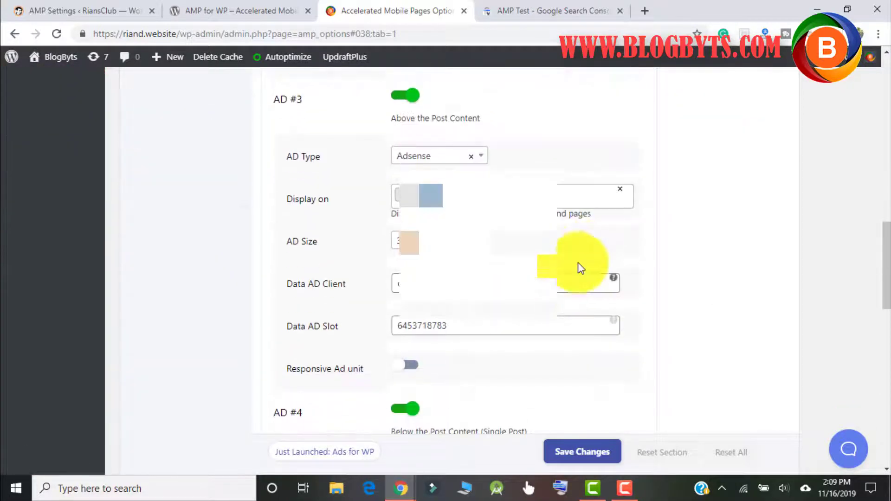
scroll(534, 272, "down", 5)
scroll(417, 262, "down", 2)
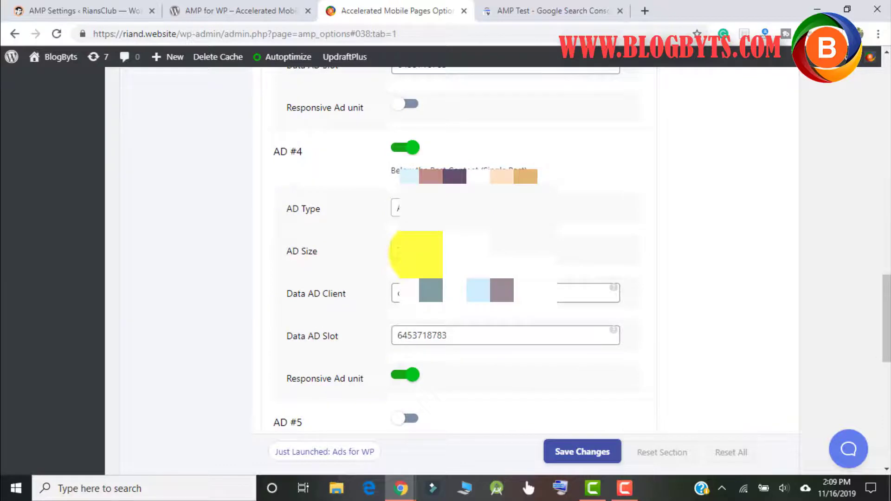
scroll(417, 253, "down", 3)
left_click(407, 294)
scroll(789, 269, "down", 5)
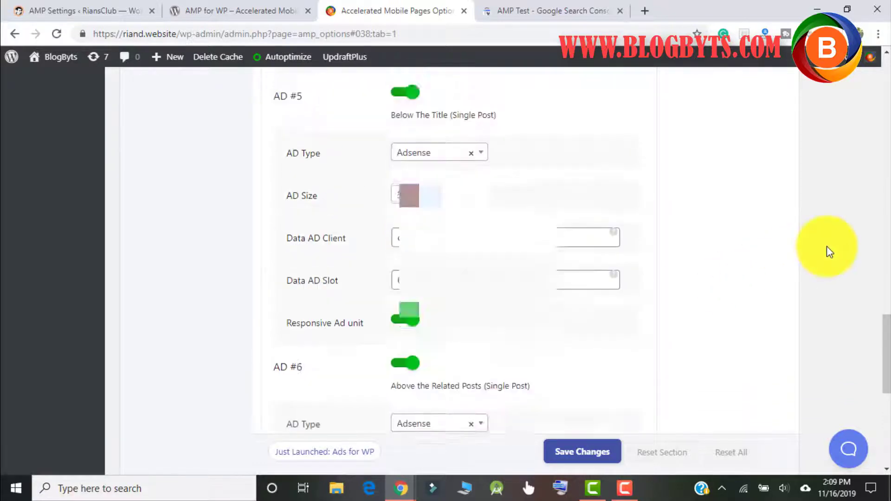
scroll(824, 244, "down", 8)
scroll(823, 242, "up", 4)
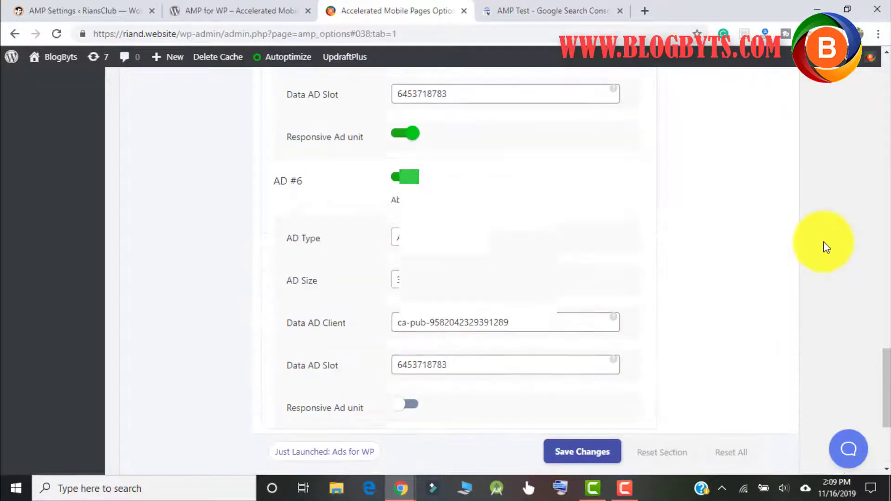
scroll(823, 241, "down", 3)
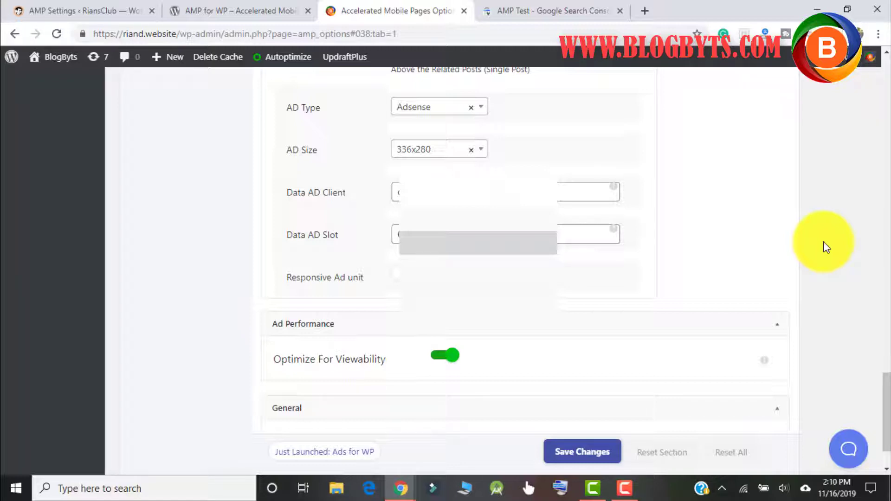
Step: Open the plugin's SEO settings and review the General and SEO Plugin Integration options
scroll(339, 298, "up", 20)
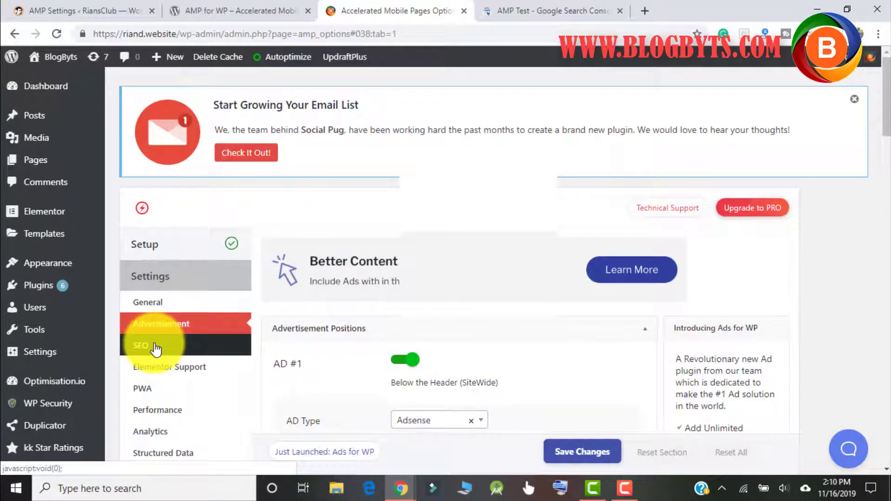
left_click(155, 348)
scroll(428, 219, "down", 3)
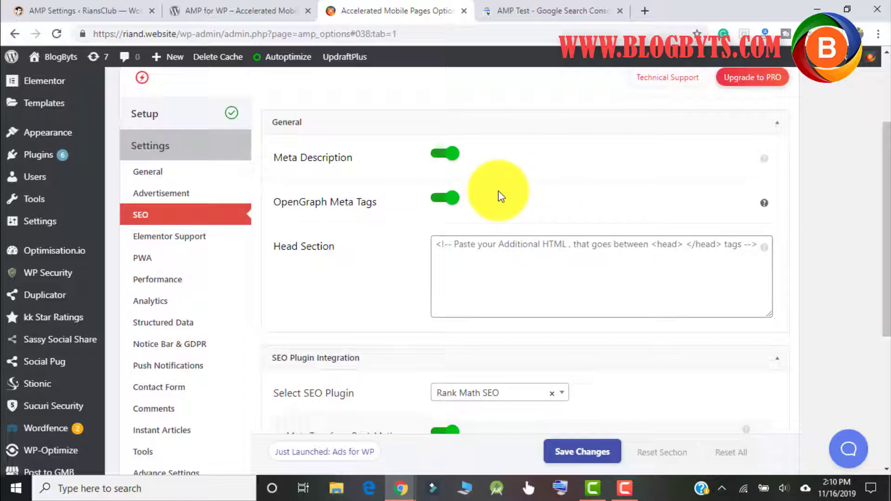
Step: Search Google for blogbyts.com in a new browser tab
left_click(646, 12)
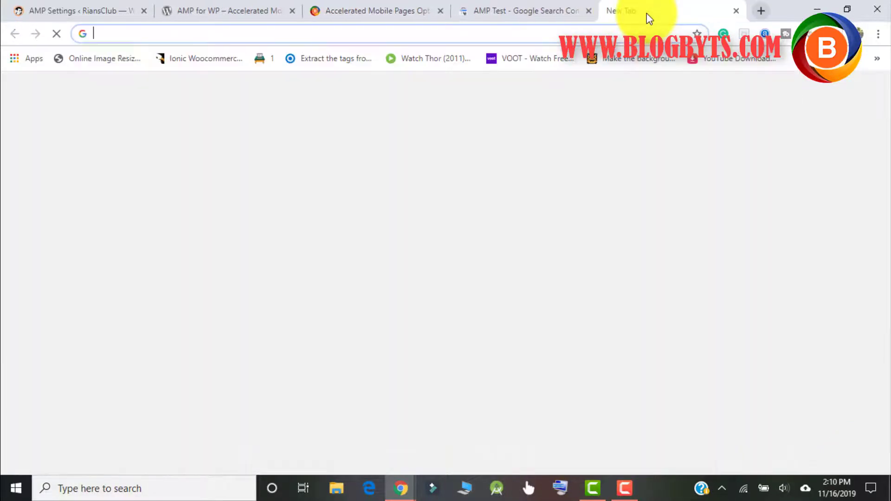
type("google.com")
key("Return")
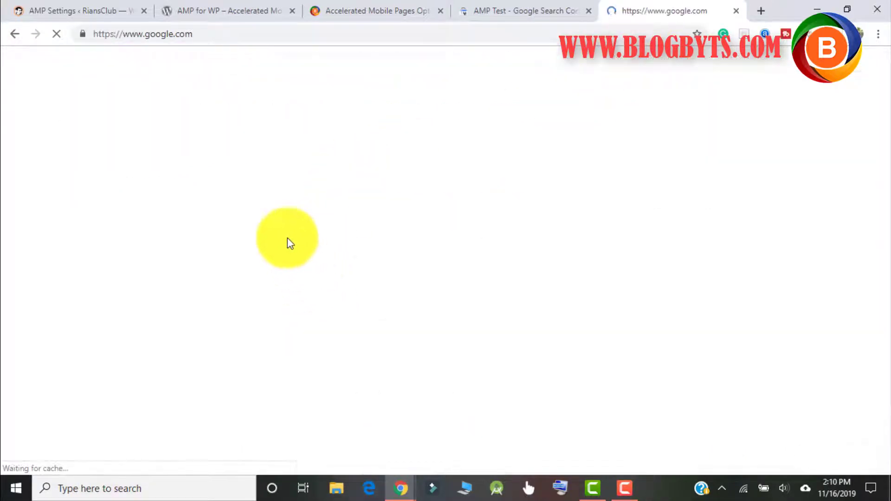
type("b")
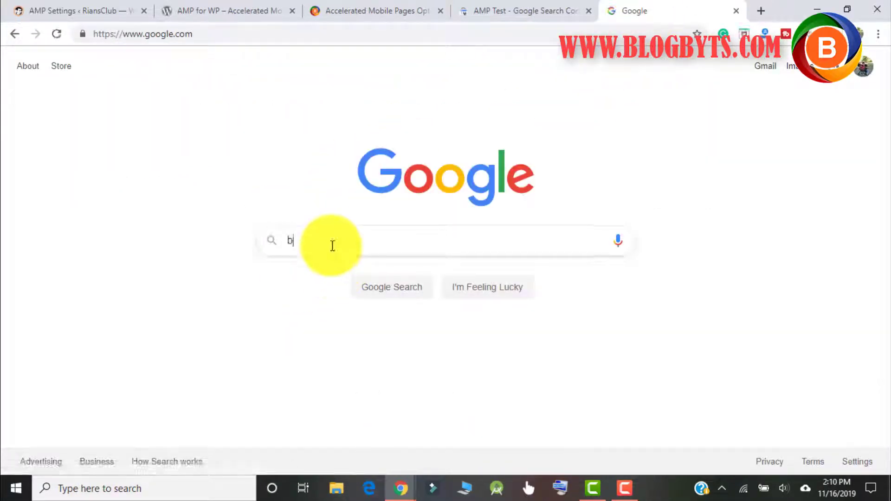
type("logbyts.com")
key("Return")
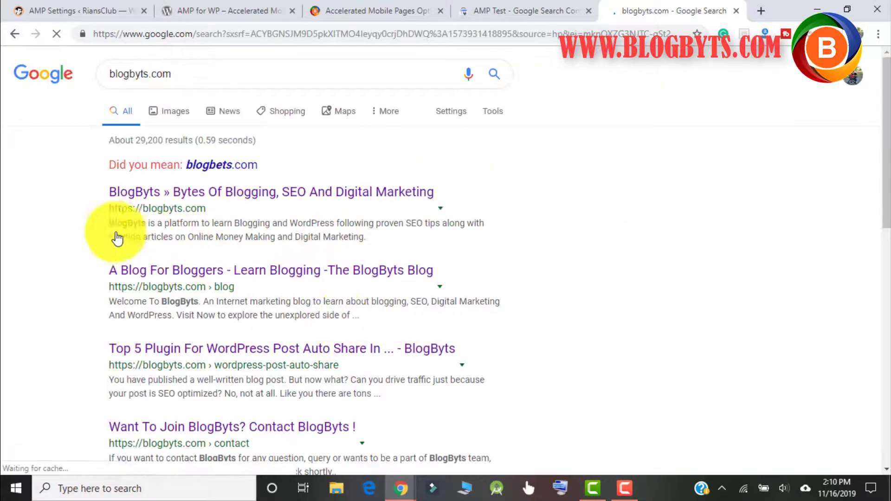
Step: Highlight the description under the first BlogByts search result and compare it with the plugin's Meta Description setting
left_click_drag(104, 225, 366, 239)
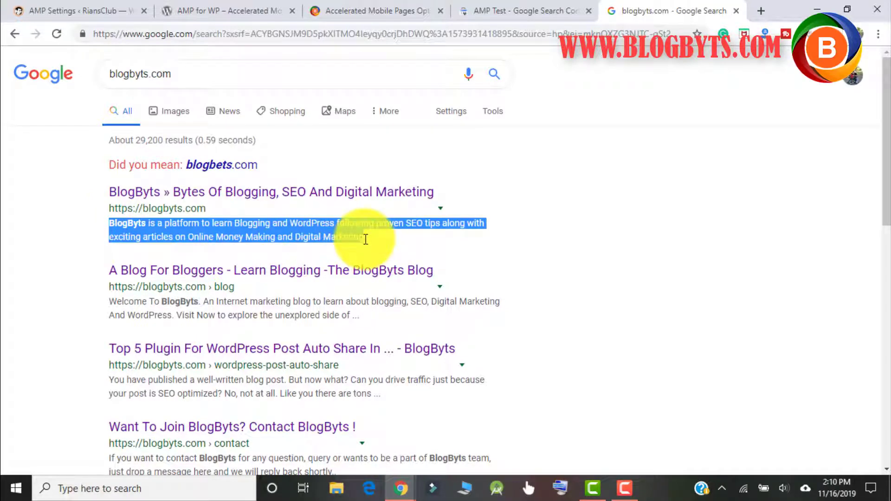
left_click(394, 14)
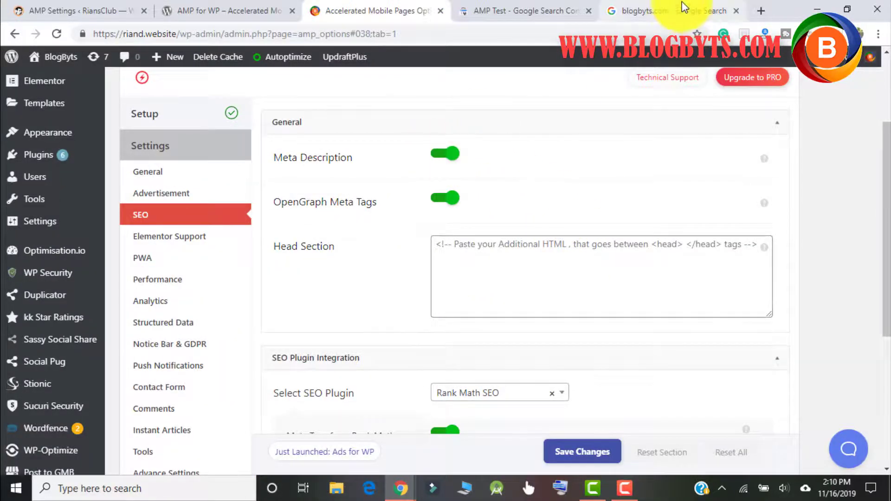
left_click(673, 10)
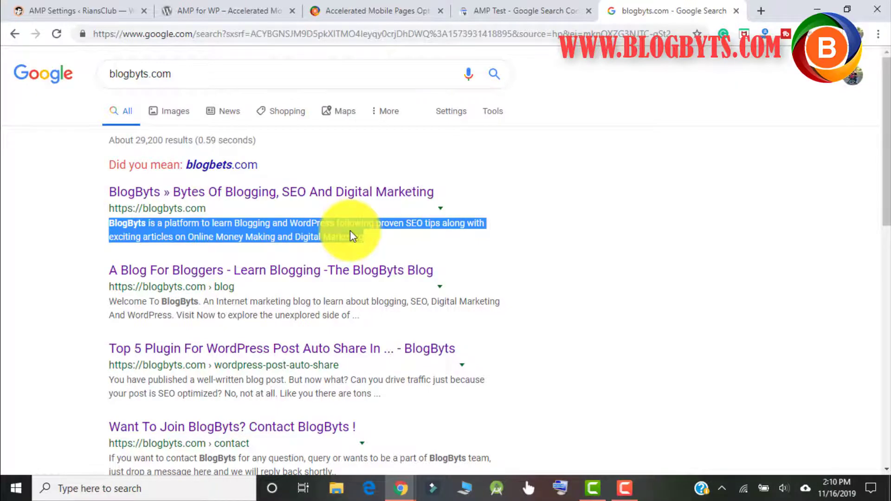
left_click(349, 9)
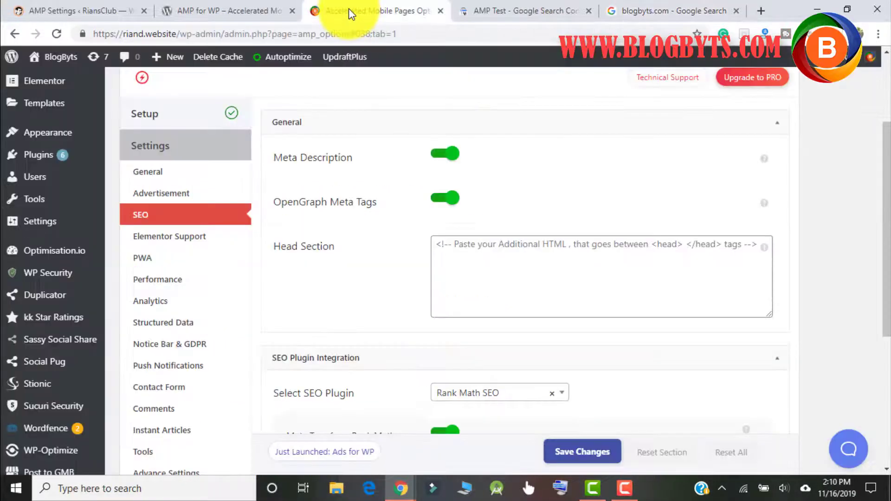
Step: Review the Head Section field, the available SEO plugin choices, the Rank Math options and Advanced Indexing in the SEO settings
left_click(454, 246)
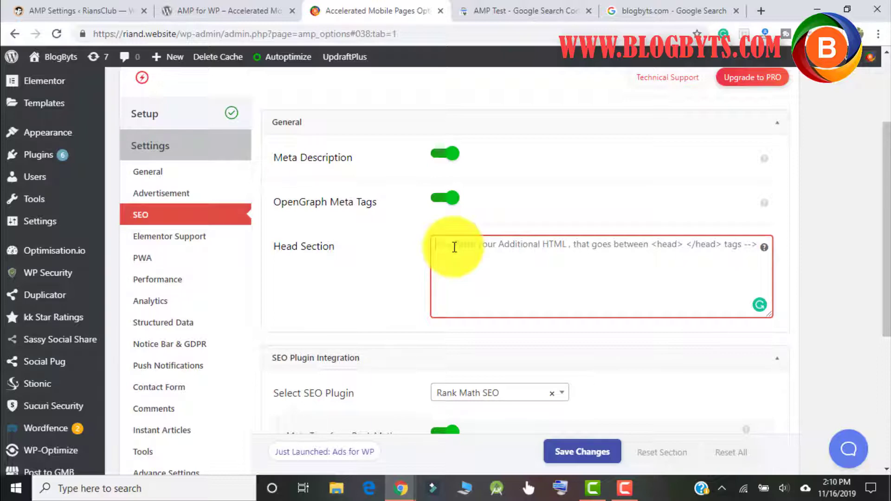
scroll(455, 247, "down", 3)
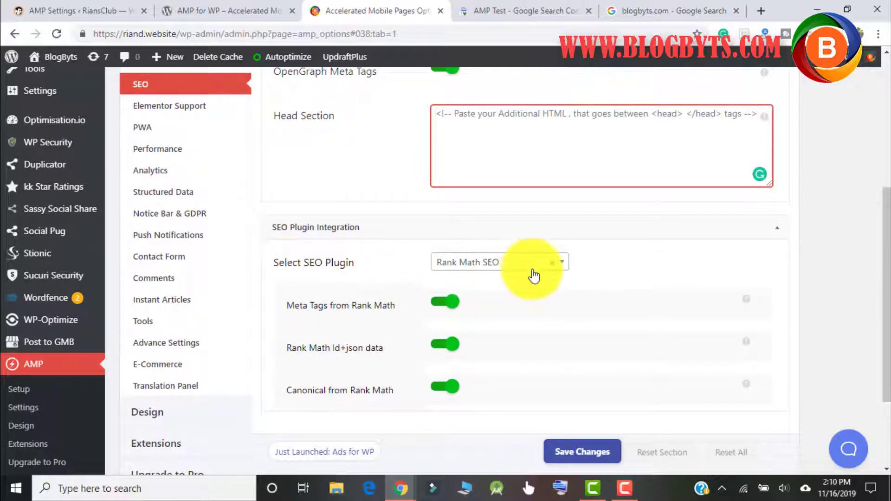
left_click(520, 261)
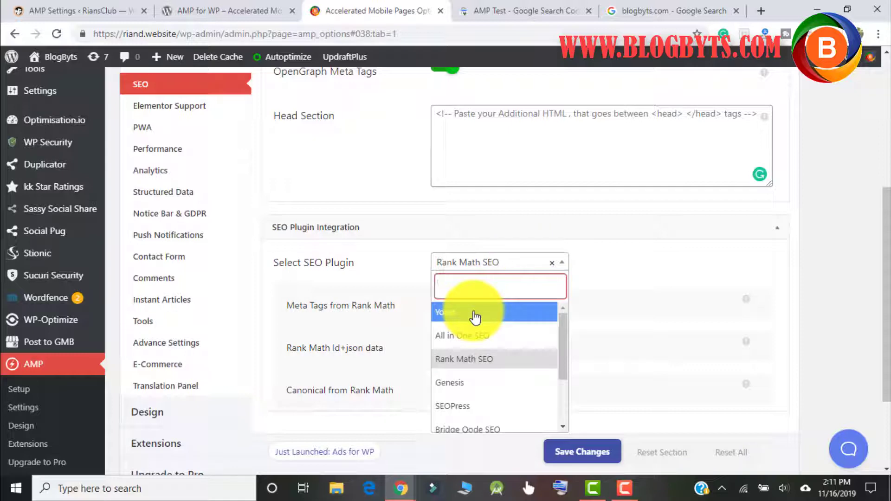
left_click(419, 231)
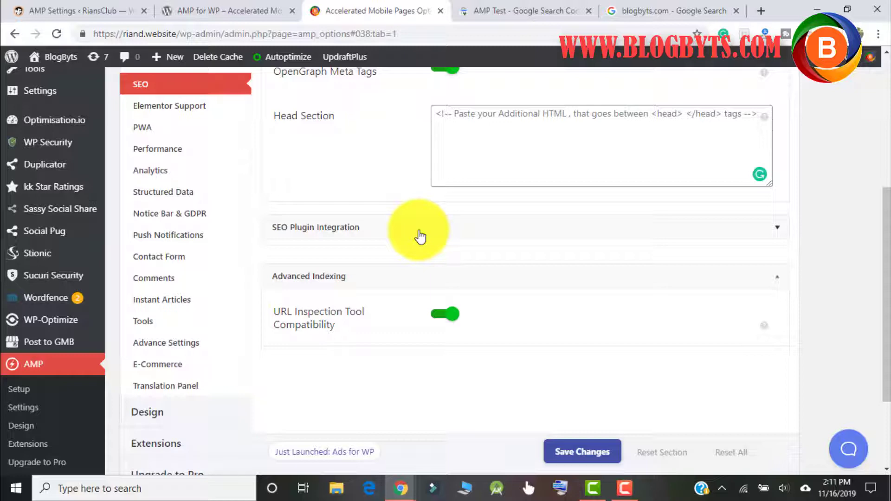
left_click(420, 236)
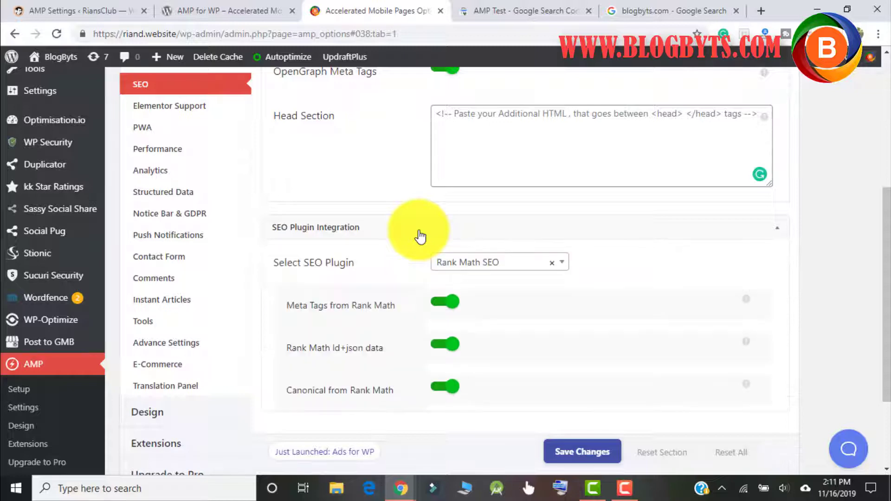
scroll(420, 237, "down", 2)
scroll(537, 240, "down", 1)
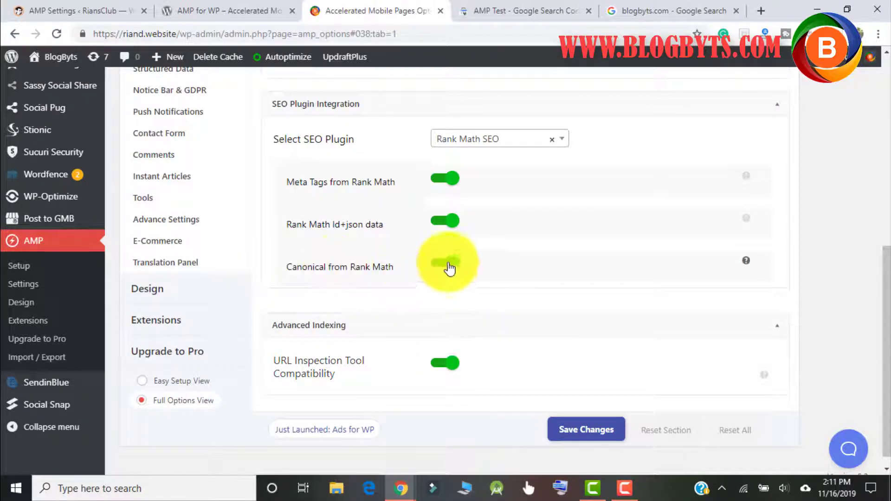
scroll(637, 286, "up", 5)
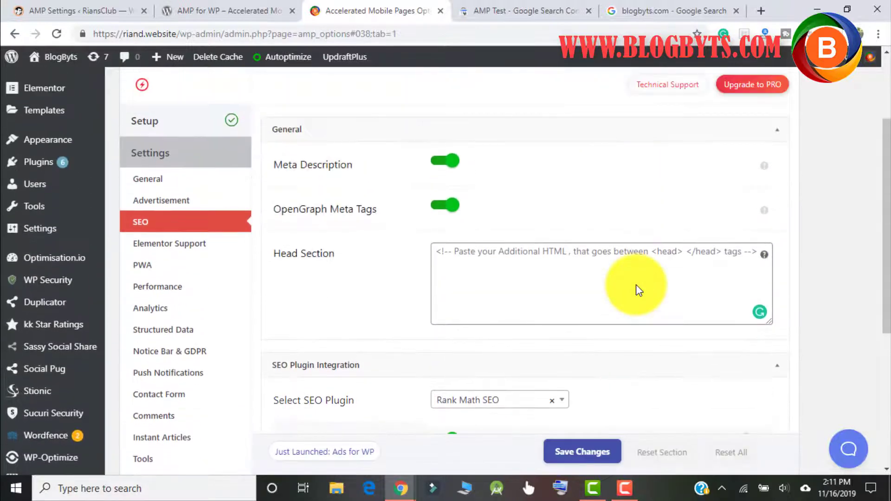
Step: Open the Elementor Support settings and review the AMPforWP, WPBakery, Divi and Elementor page builder options
left_click(177, 251)
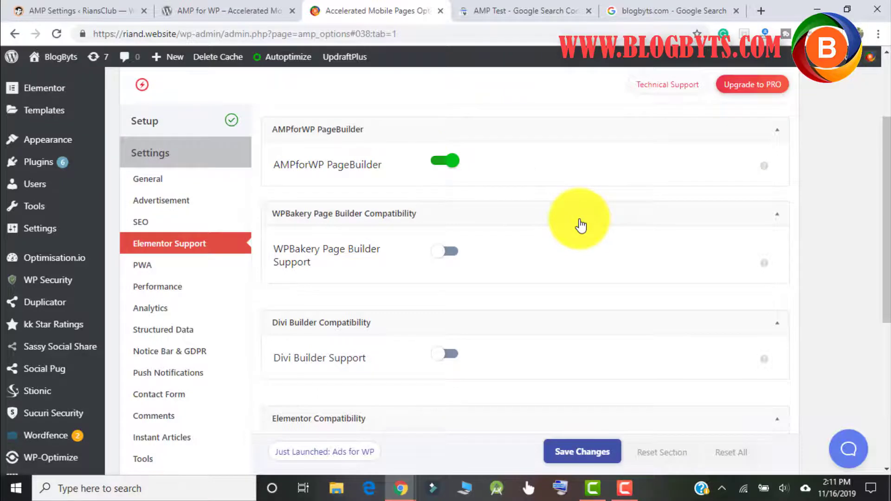
scroll(581, 226, "down", 2)
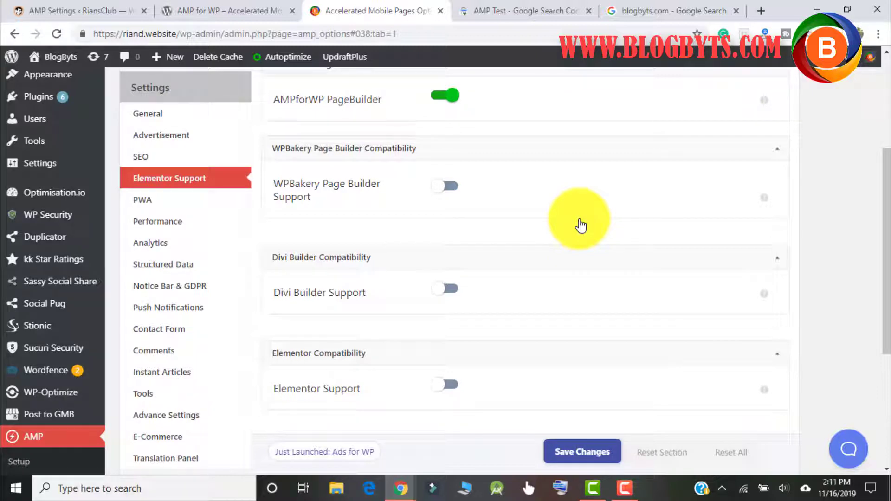
scroll(580, 226, "up", 3)
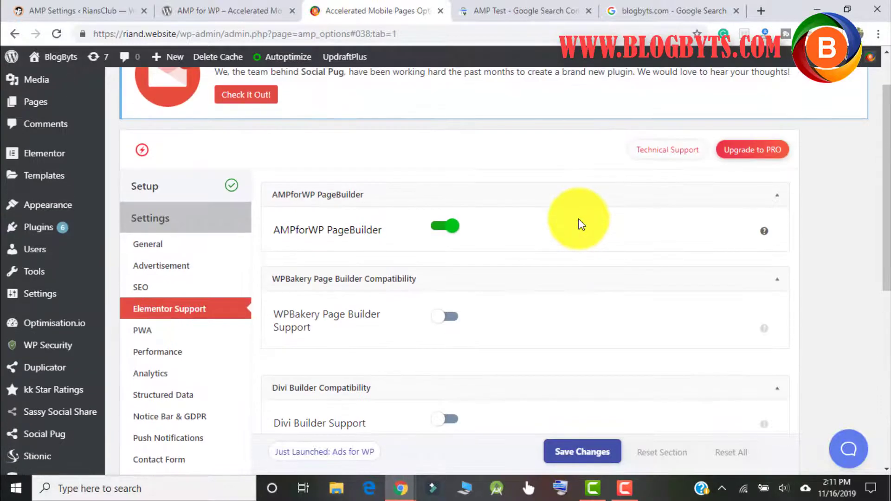
scroll(235, 233, "down", 3)
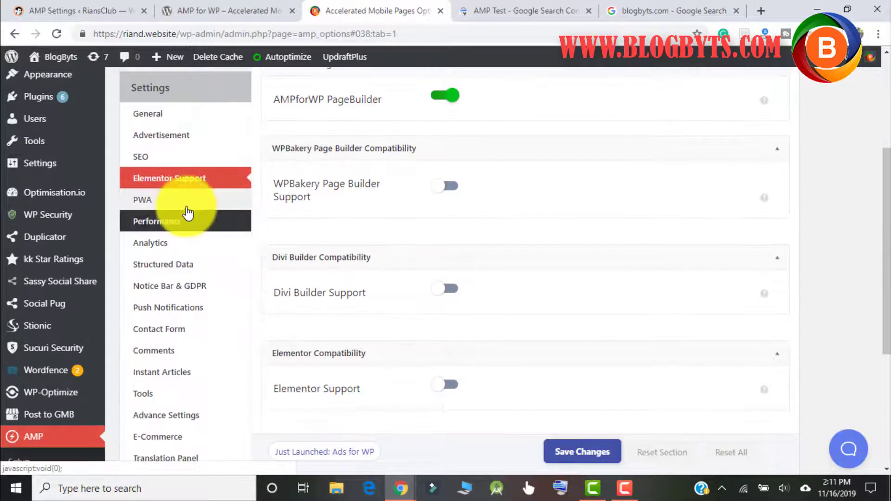
Step: Review the PWA support module and the Minify, Leverage Browser Caching and Optimize CSS options in the Performance settings
left_click(173, 206)
scroll(417, 197, "up", 3)
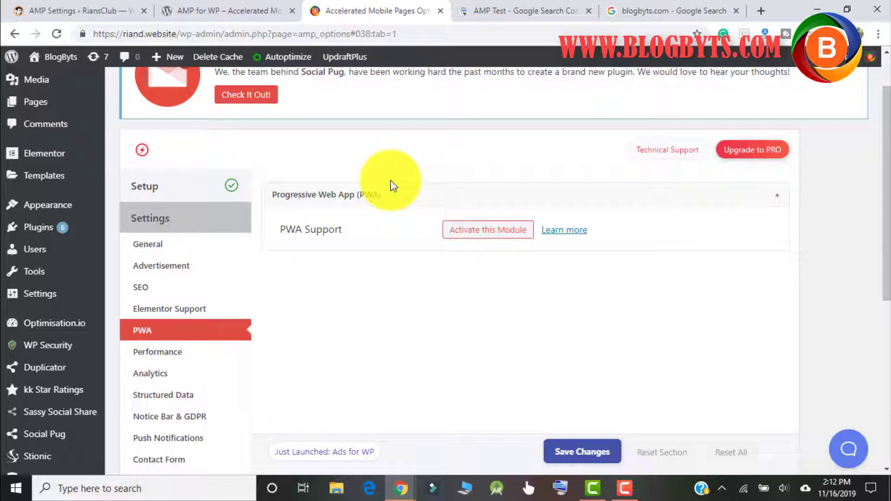
left_click(169, 358)
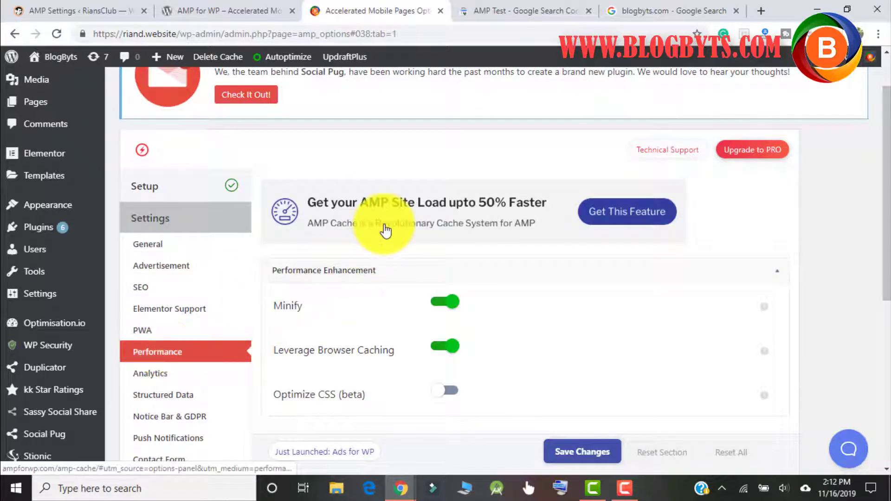
scroll(384, 230, "down", 3)
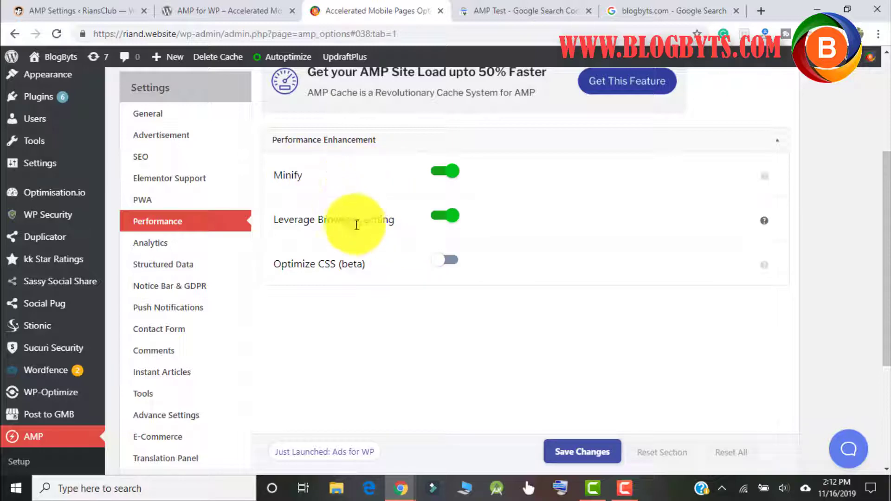
Step: Open the Analytics settings and review the Google Analytics, Google Tag Manager and general analytics provider options
left_click(164, 248)
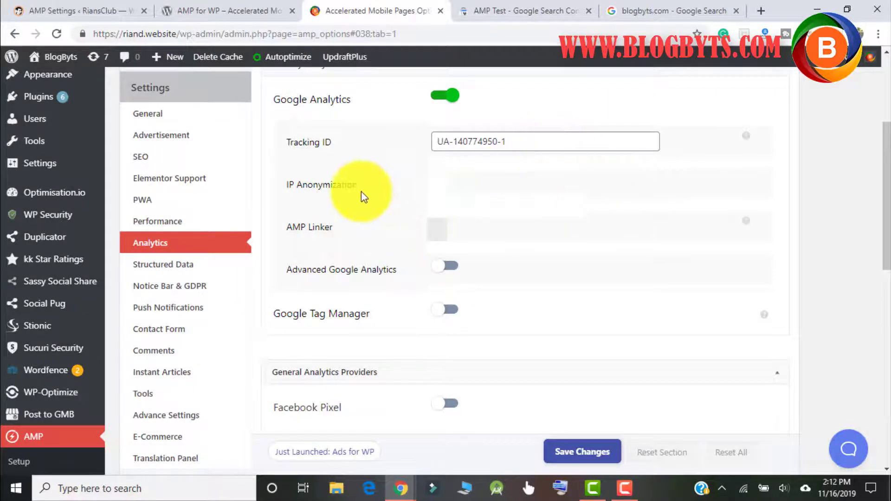
scroll(362, 192, "down", 3)
scroll(361, 191, "up", 3)
scroll(362, 192, "down", 4)
scroll(362, 192, "down", 4)
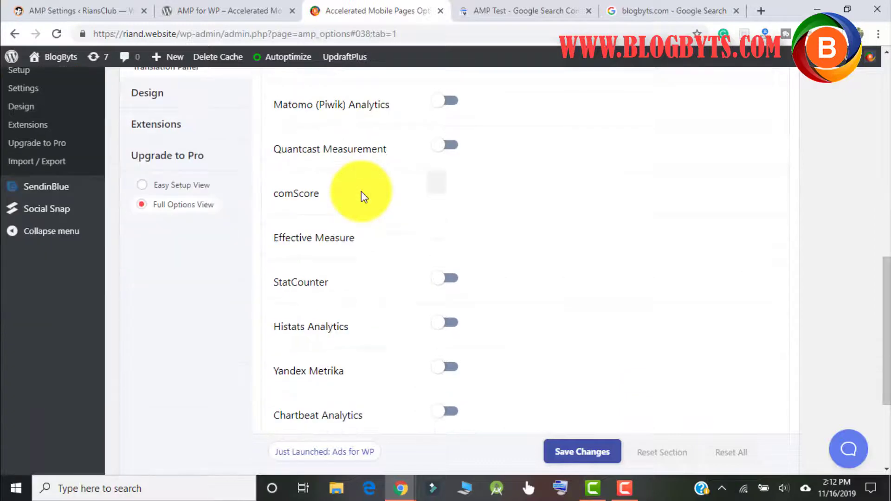
scroll(361, 191, "down", 4)
scroll(361, 191, "up", 12)
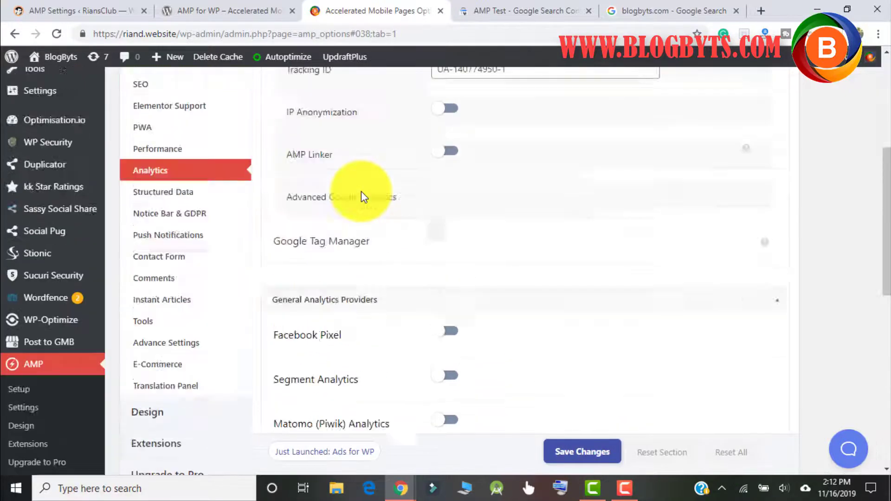
scroll(361, 197, "up", 3)
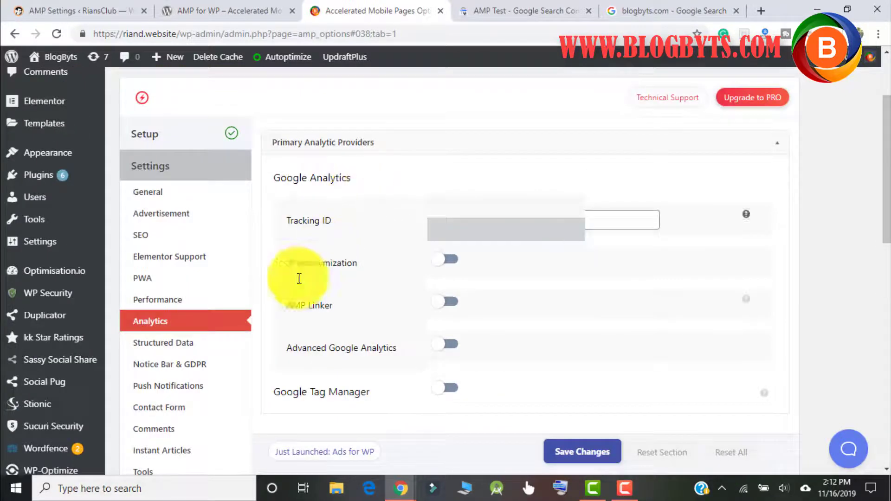
Step: Open the Structured Data settings and review the schema types for posts and pages and the default logo and image
left_click(186, 353)
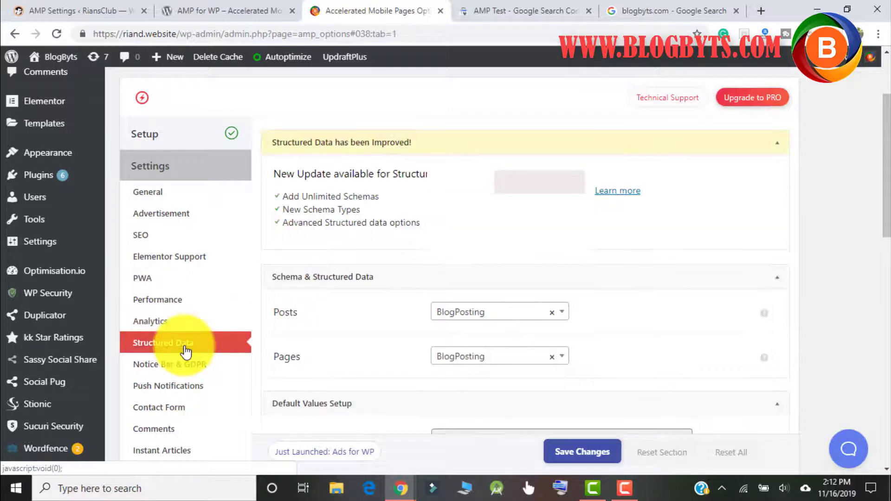
scroll(604, 247, "down", 3)
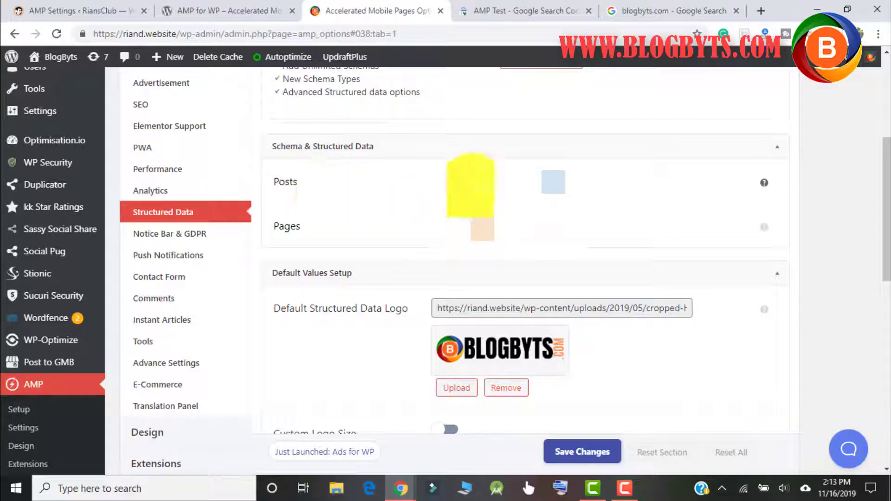
scroll(388, 219, "down", 4)
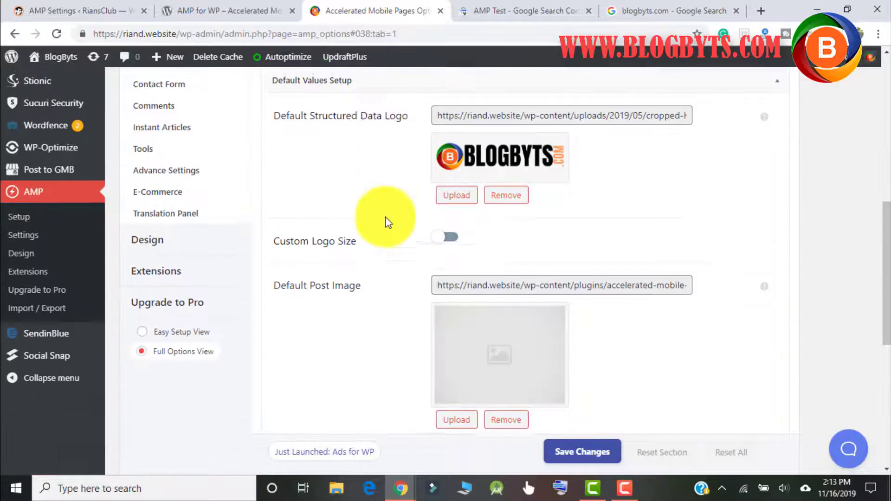
scroll(403, 268, "up", 4)
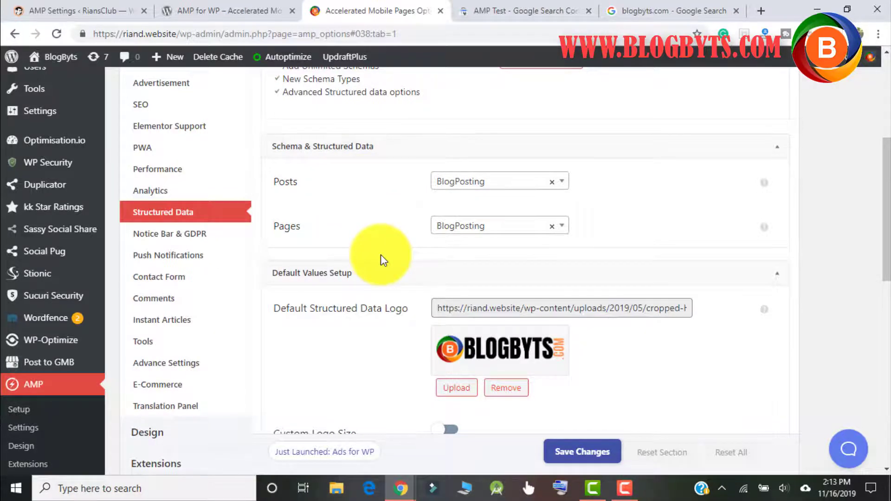
Step: Review the GDPR designs and text fields in Notice Bar & GDPR, and the OneSignal and translation options in Push Notifications
left_click(173, 241)
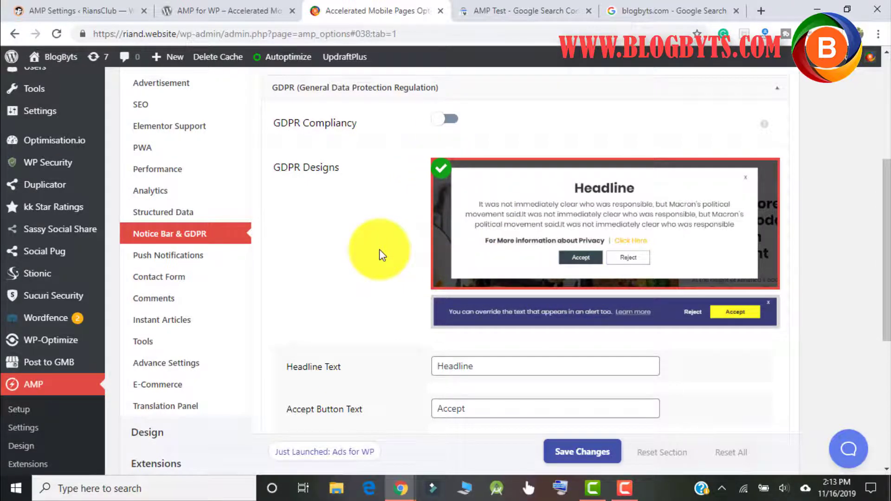
scroll(381, 255, "down", 4)
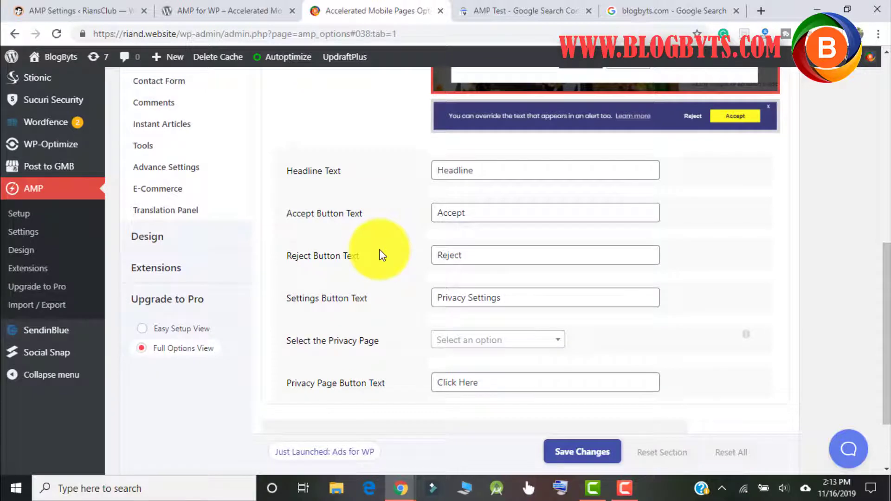
scroll(377, 250, "down", 1)
scroll(377, 250, "up", 2)
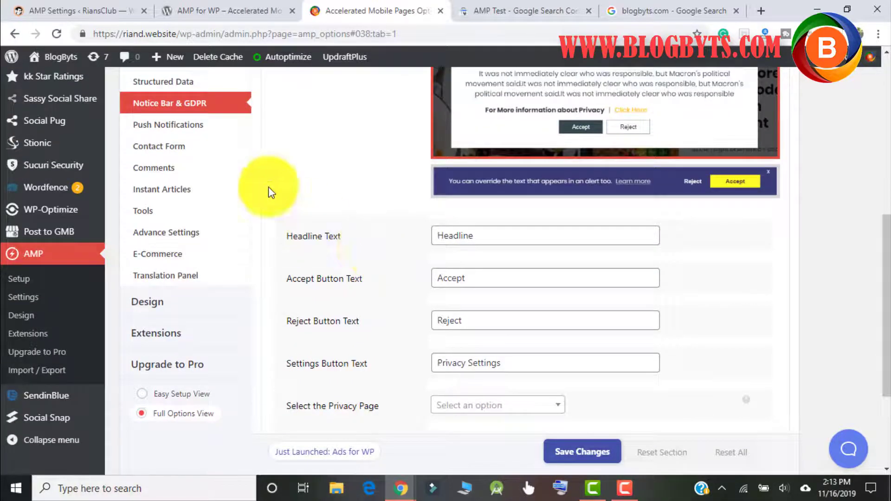
left_click(179, 127)
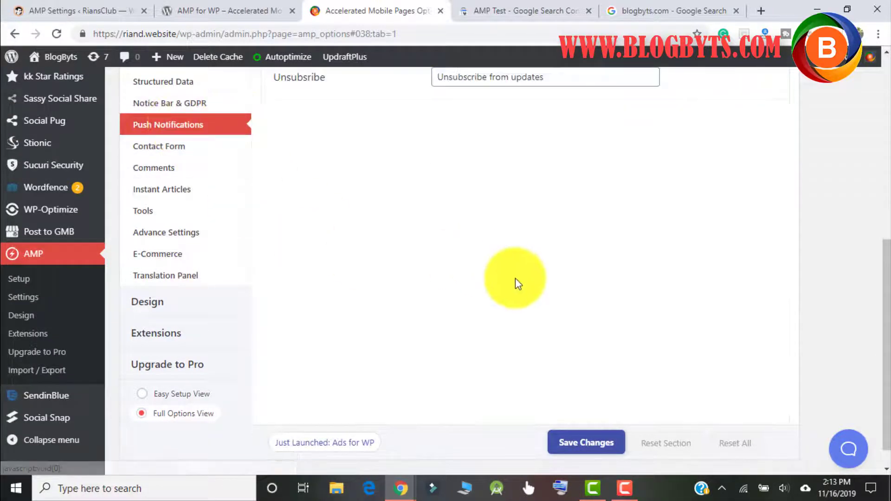
scroll(515, 278, "up", 5)
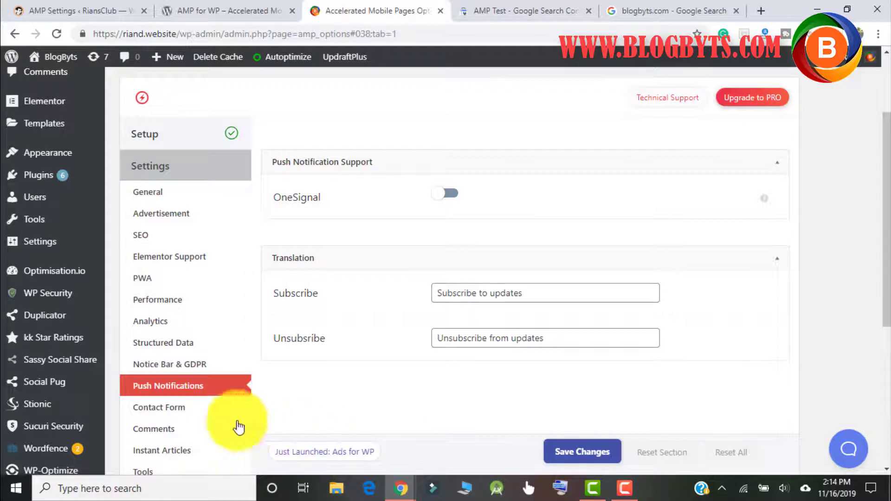
Step: Review the form compatibility options in the Contact Form settings and the display and discussion options in Comments
left_click(184, 408)
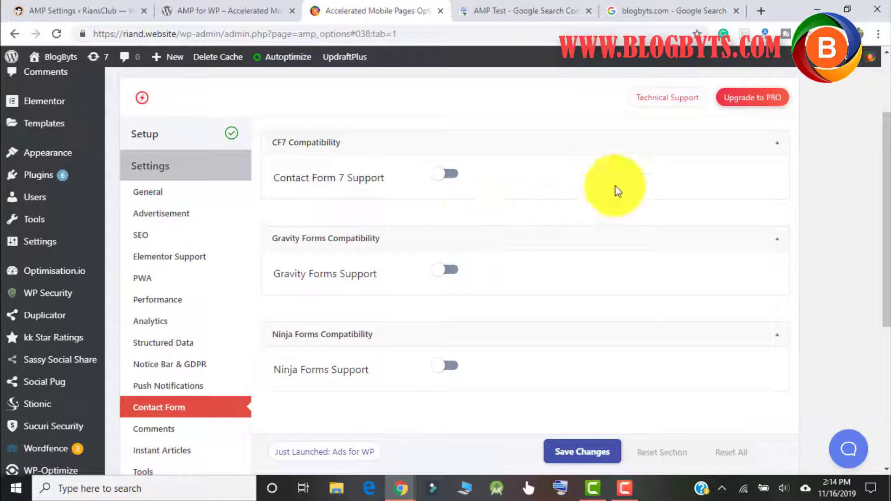
scroll(615, 188, "down", 3)
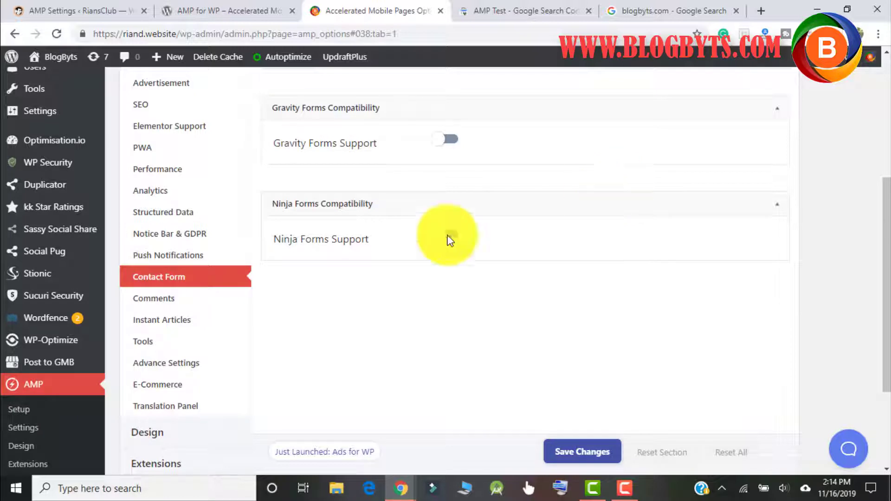
left_click(175, 303)
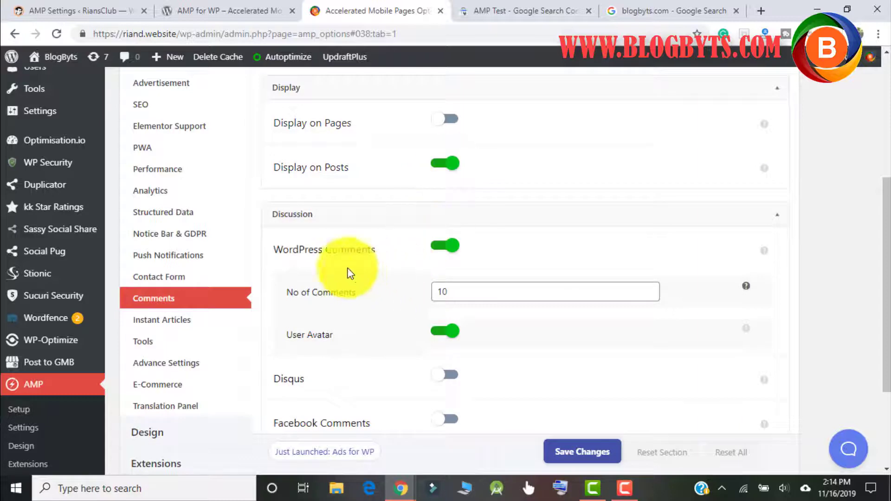
scroll(434, 207, "down", 1)
scroll(435, 260, "down", 2)
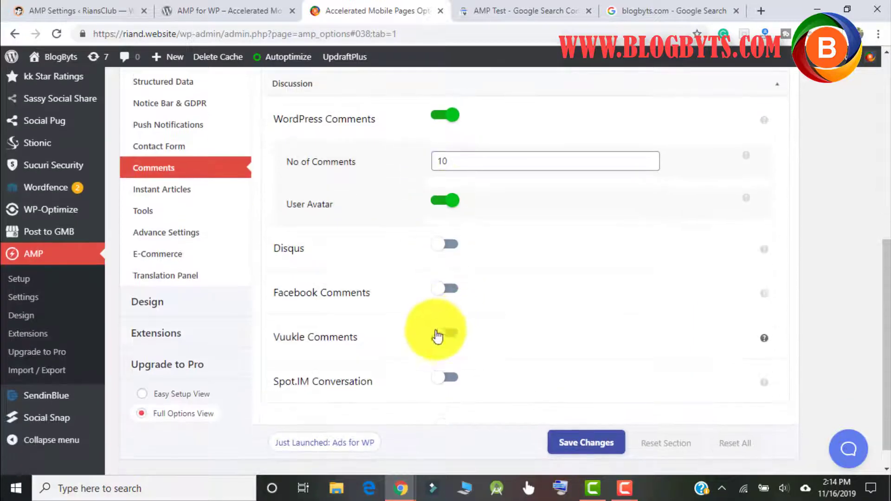
scroll(464, 178, "up", 2)
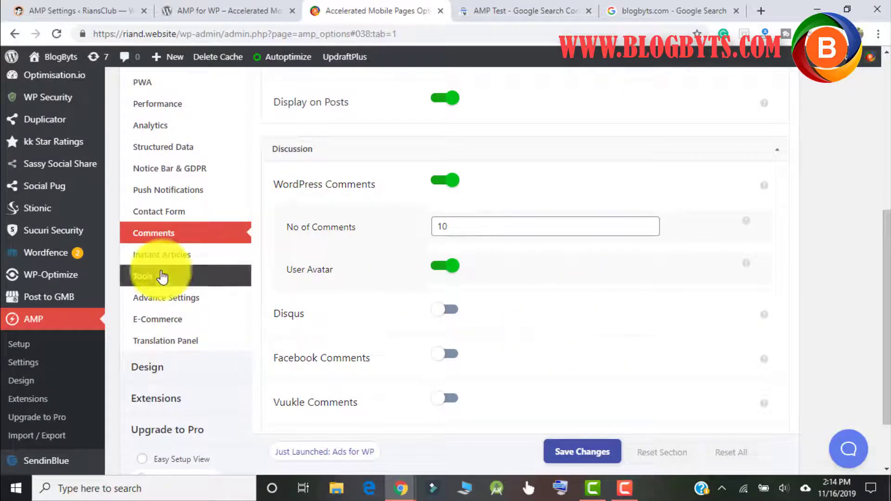
Step: Open the Instant Articles settings and review the Facebook Instant Articles setup option
left_click(155, 258)
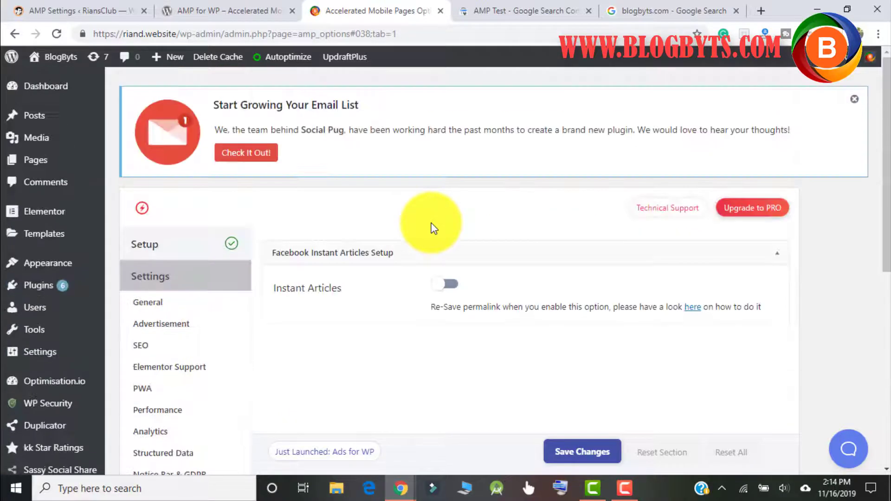
scroll(433, 227, "down", 3)
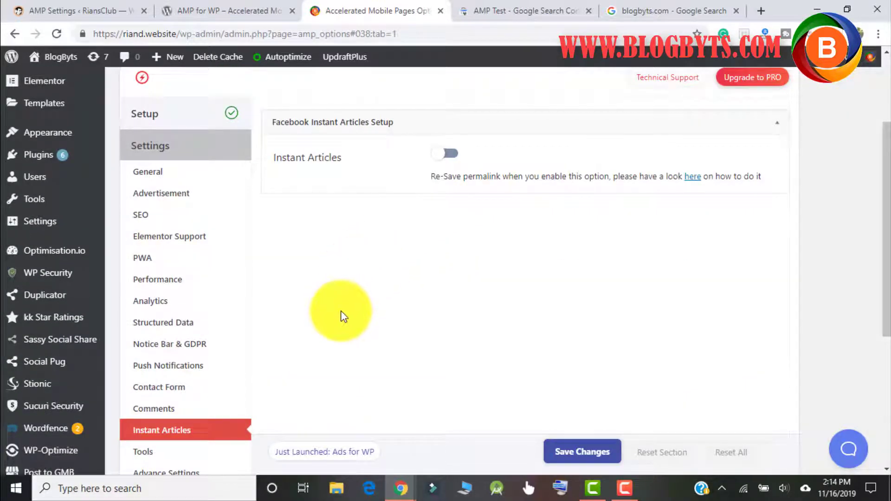
scroll(324, 273, "down", 4)
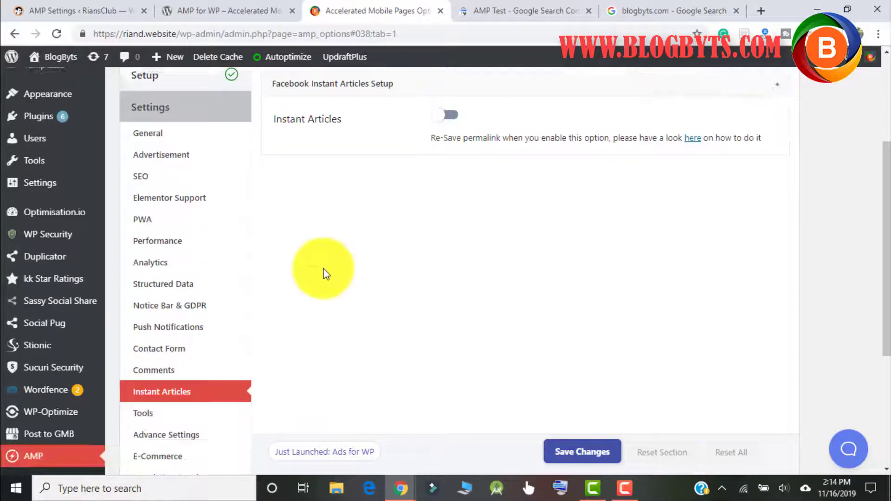
Step: Open the Tools settings and review the bulk options for hiding AMP by category and tag
left_click(169, 264)
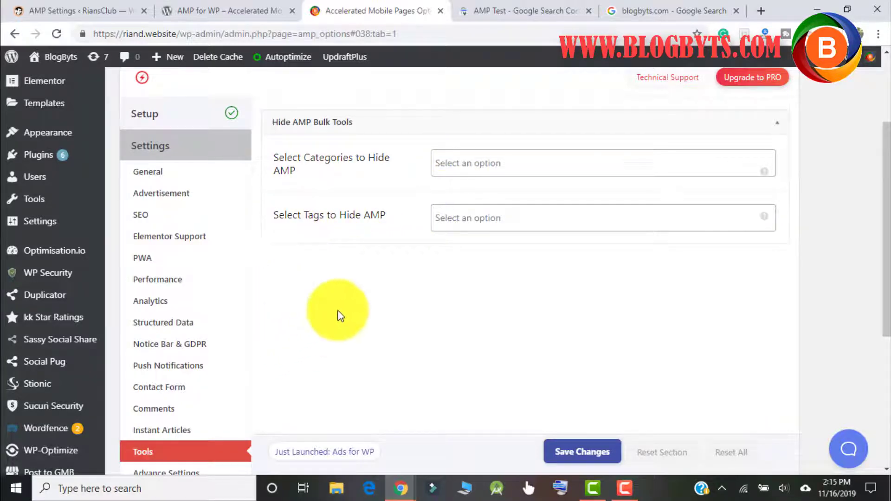
left_click(462, 164)
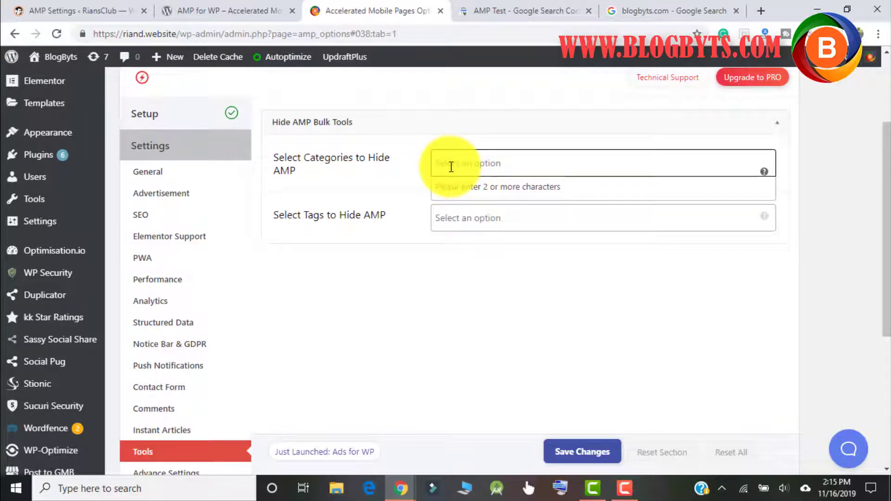
scroll(205, 354, "down", 4)
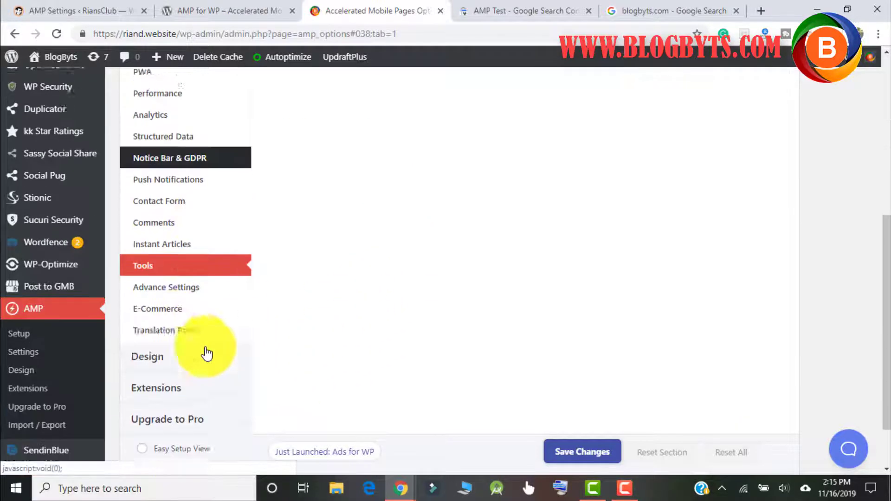
scroll(167, 290, "up", 6)
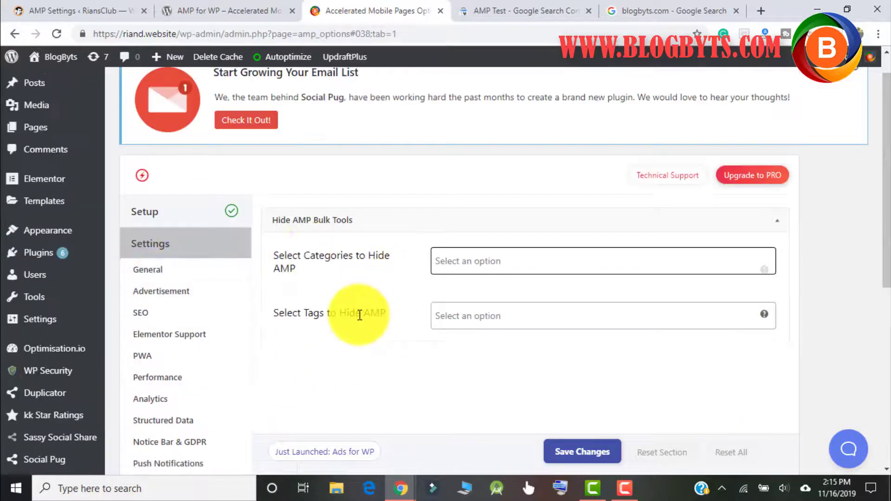
scroll(358, 312, "down", 4)
scroll(254, 368, "up", 2)
Step: Enable Mobile Redirection in the Advance Settings
left_click(153, 441)
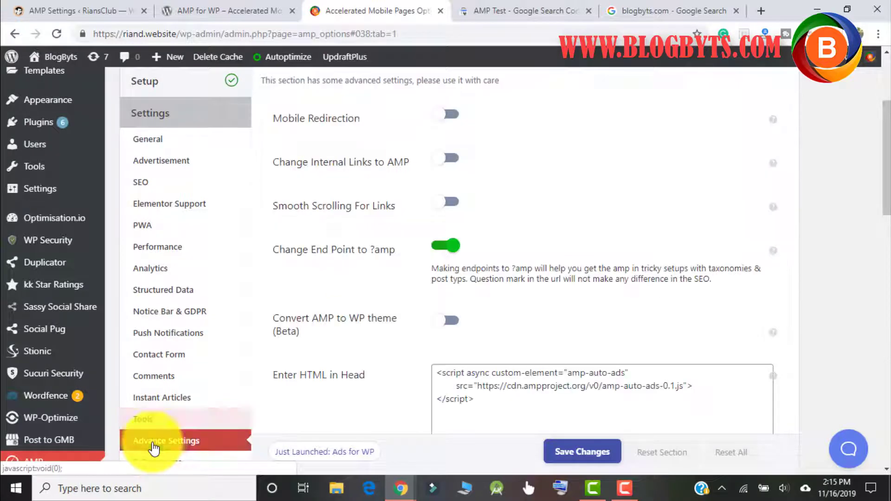
scroll(399, 181, "up", 1)
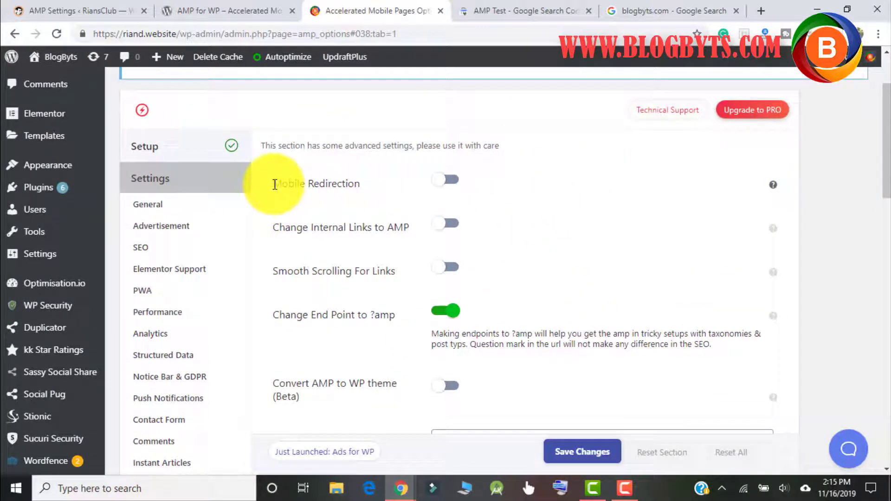
left_click(455, 183)
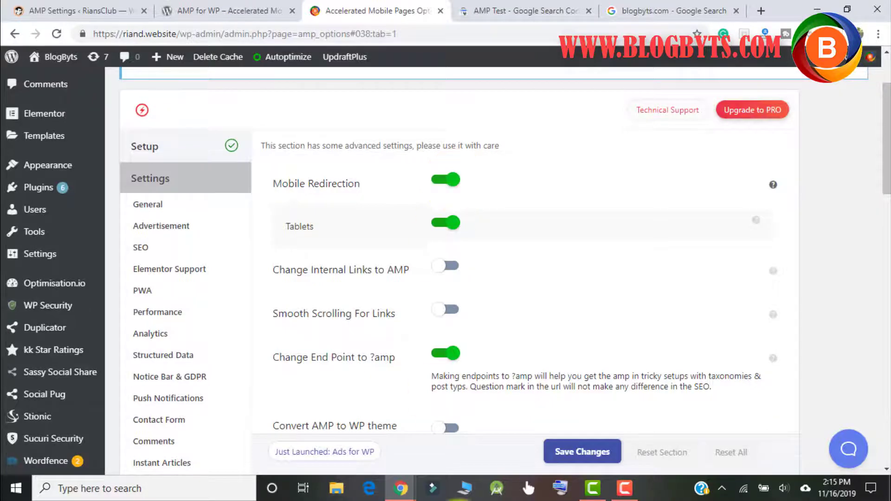
mouse_move(401, 487)
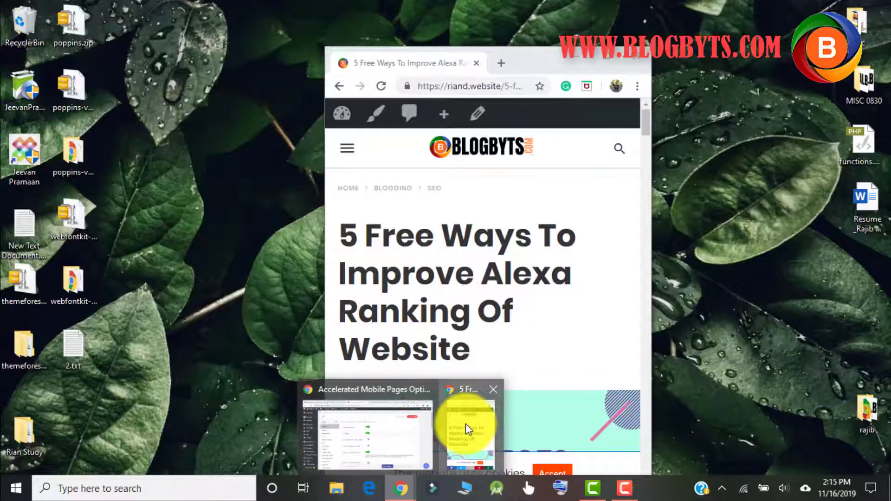
left_click(466, 425)
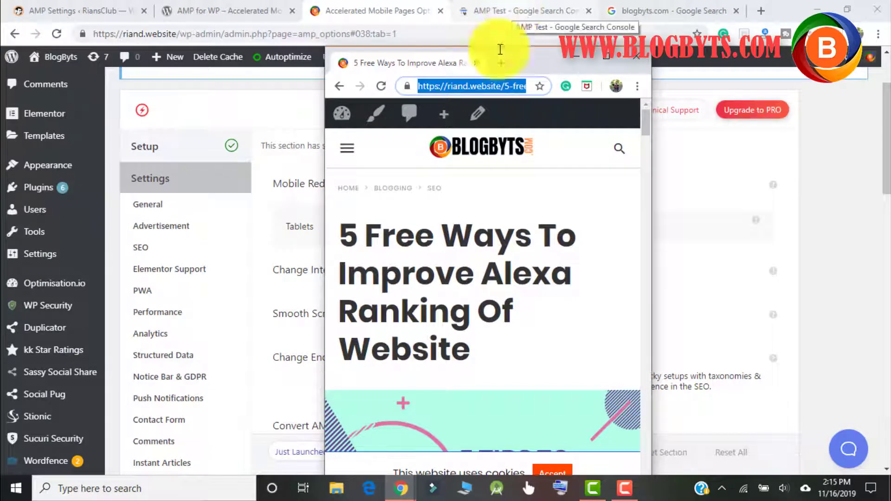
left_click(710, 11)
left_click(404, 35)
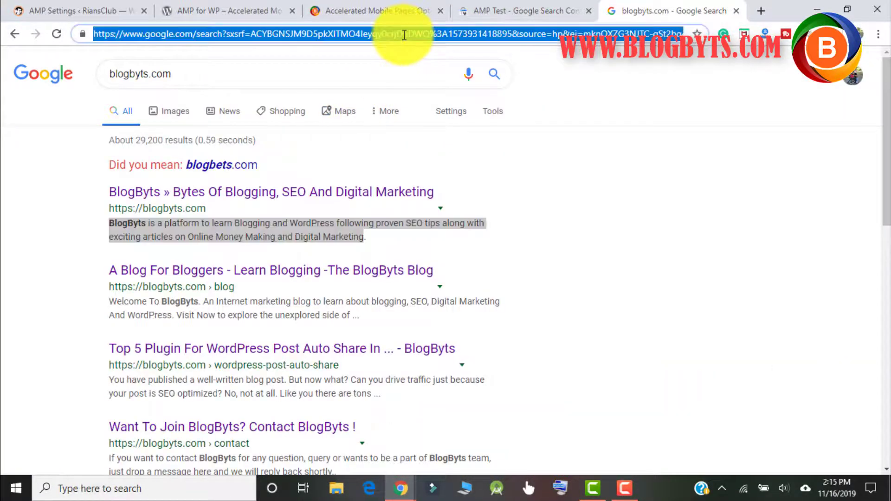
type("https://riand.website/5-free-ways-to-improve-alexa-ranking-of-website/")
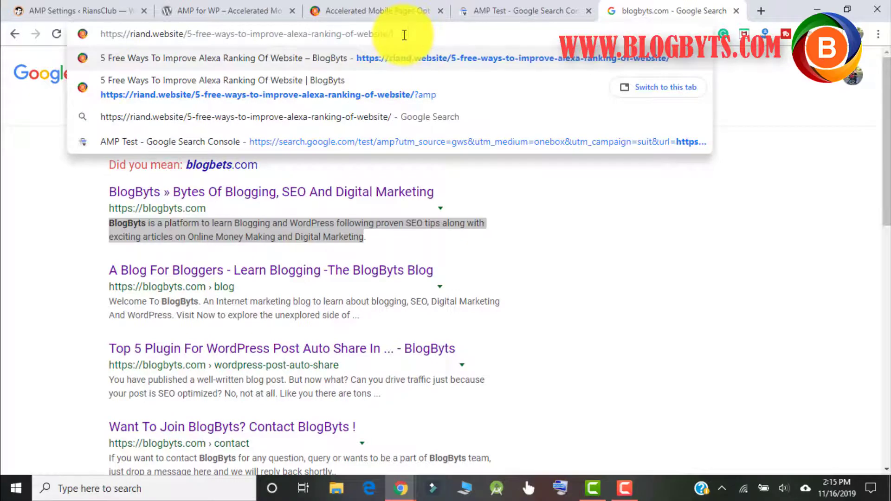
key("Return")
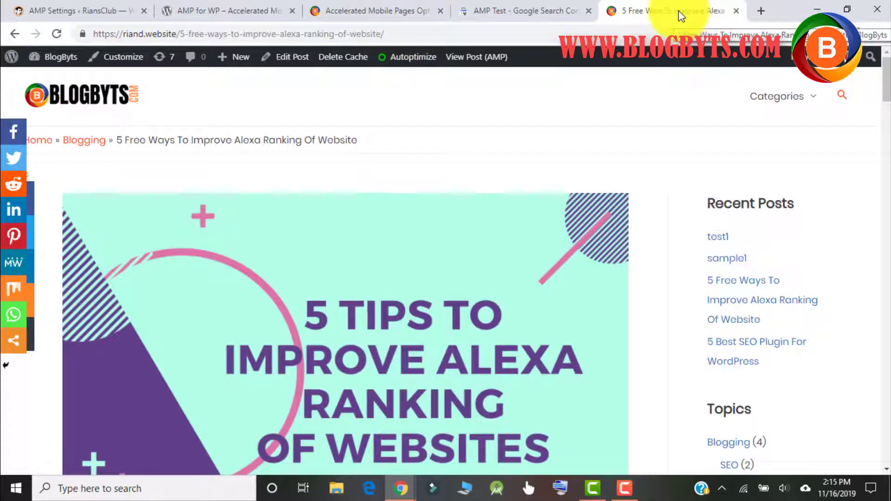
Step: Detach the non-AMP post into its own browser window and narrow the window to mobile width
left_click_drag(678, 10, 561, 141)
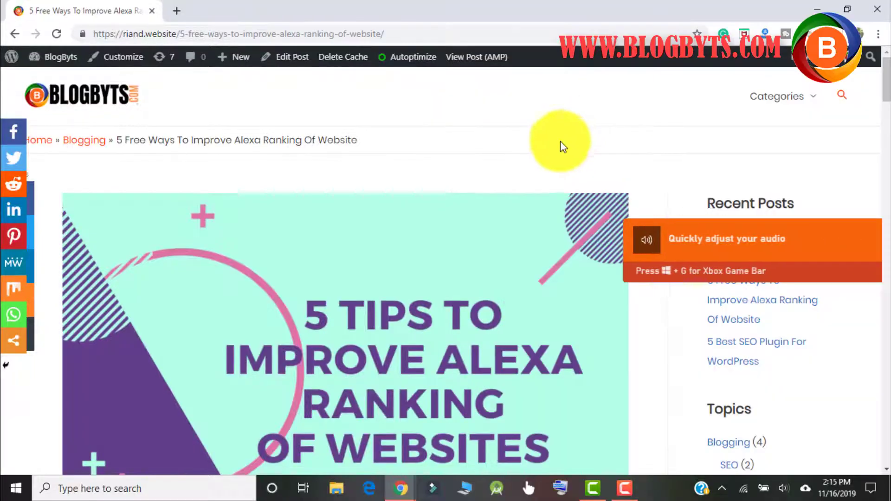
double_click(563, 18)
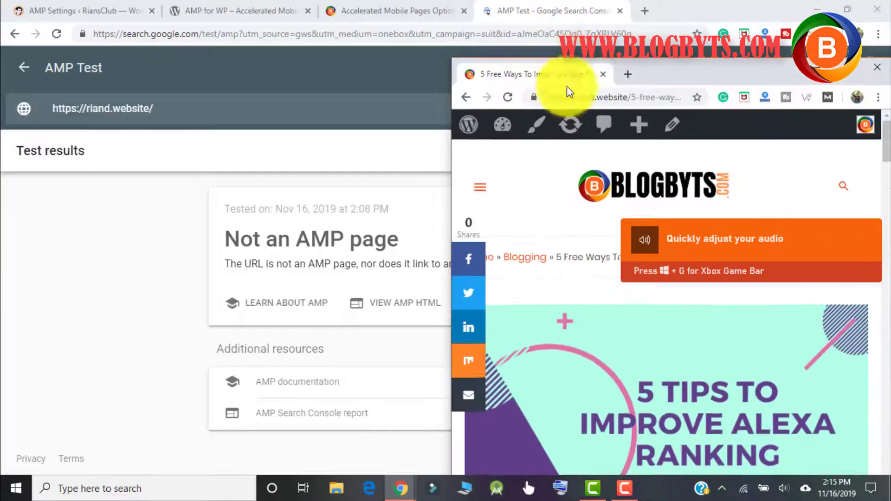
left_click_drag(664, 79, 495, 56)
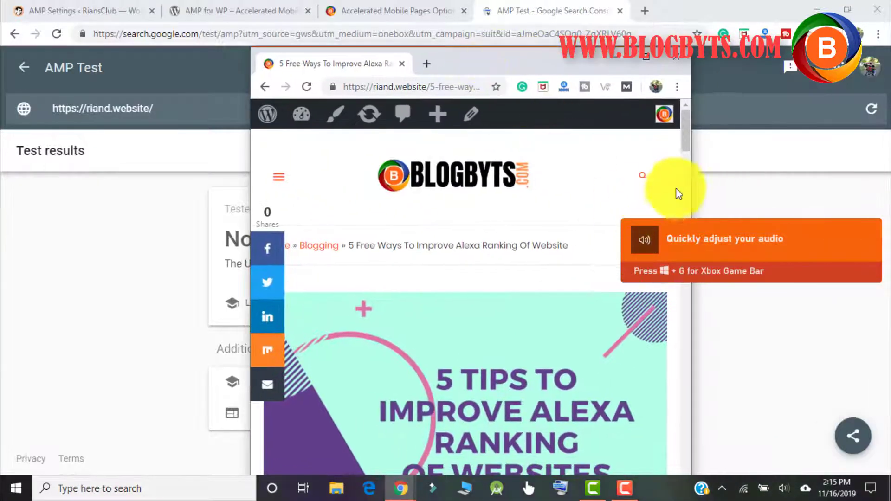
left_click_drag(579, 199, 511, 207)
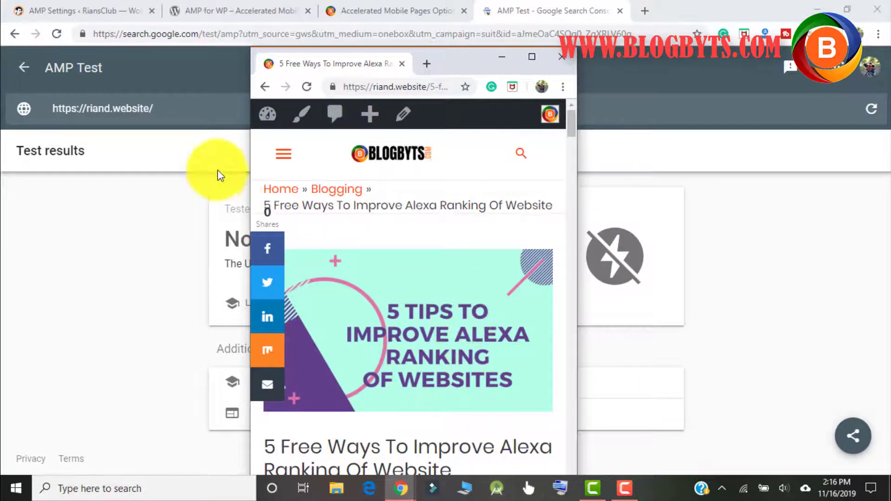
Step: Check the mobile menu and search icons in the header of the narrowed non-AMP post
left_click(294, 149)
left_click(286, 160)
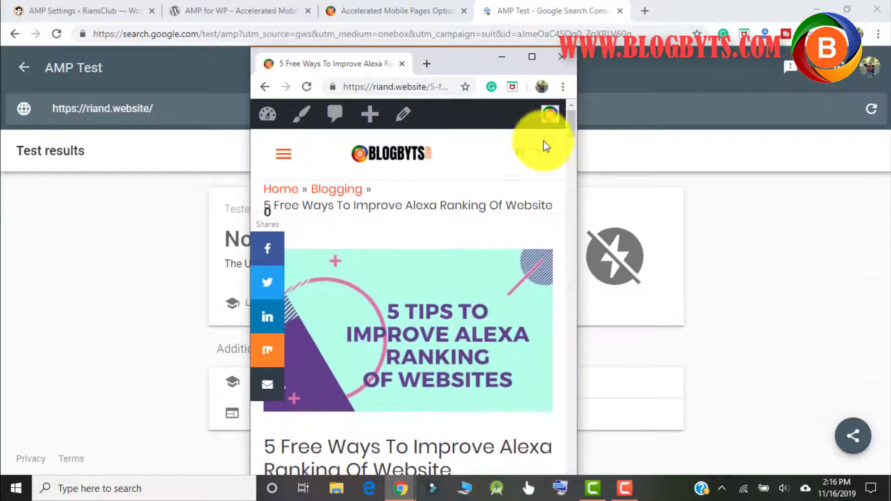
left_click(522, 155)
left_click(527, 155)
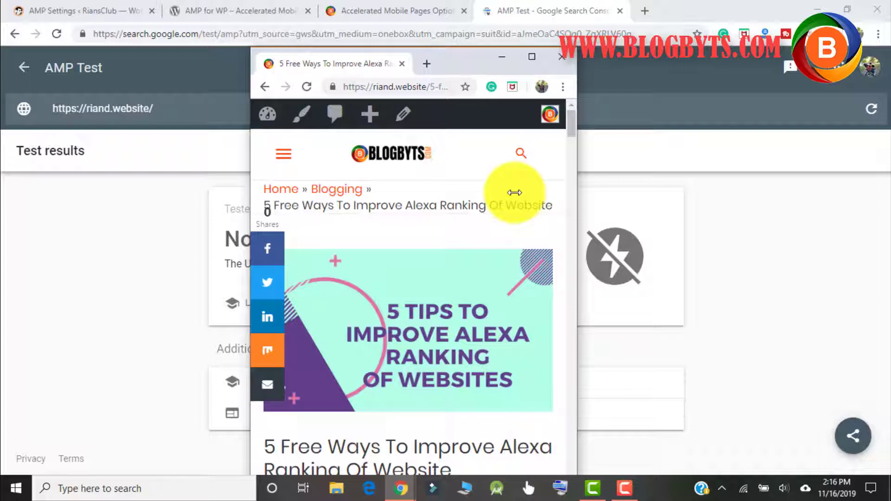
Step: Return to the Advance Settings and review the Mobile Redirection, Tablets, internal link and end point options
left_click(382, 17)
left_click(446, 183)
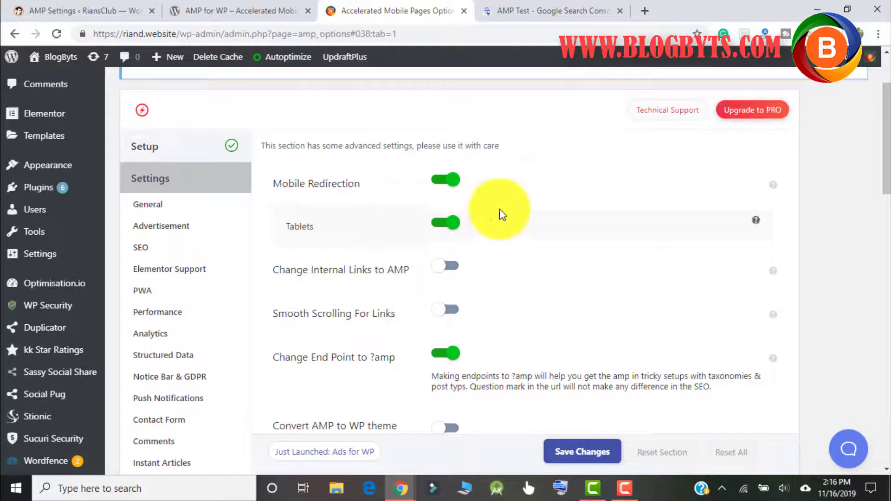
scroll(448, 132, "down", 2)
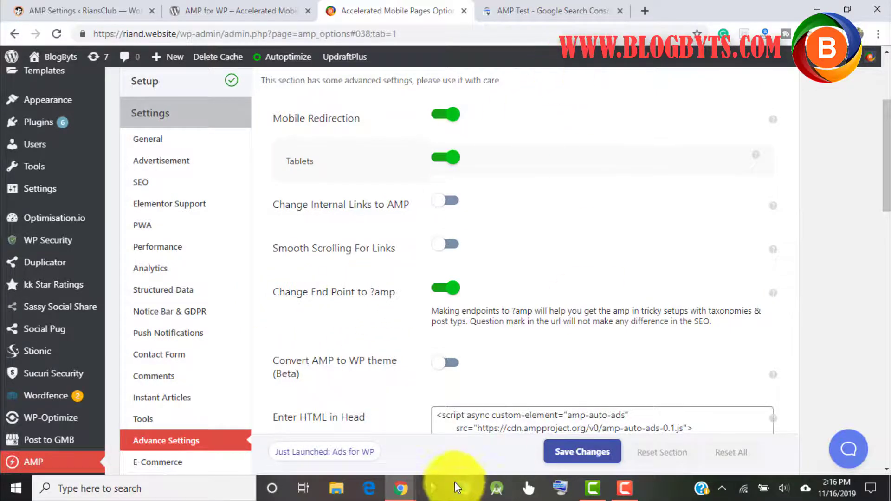
Step: Maximize the non-AMP post's window and load its AMP version by adding ?amp to the end of the address
mouse_move(399, 486)
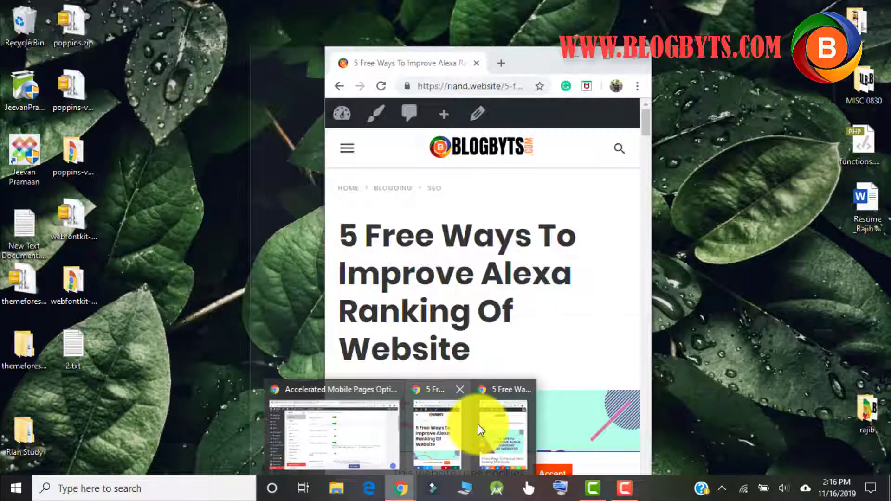
left_click(480, 425)
left_click(532, 57)
left_click(406, 31)
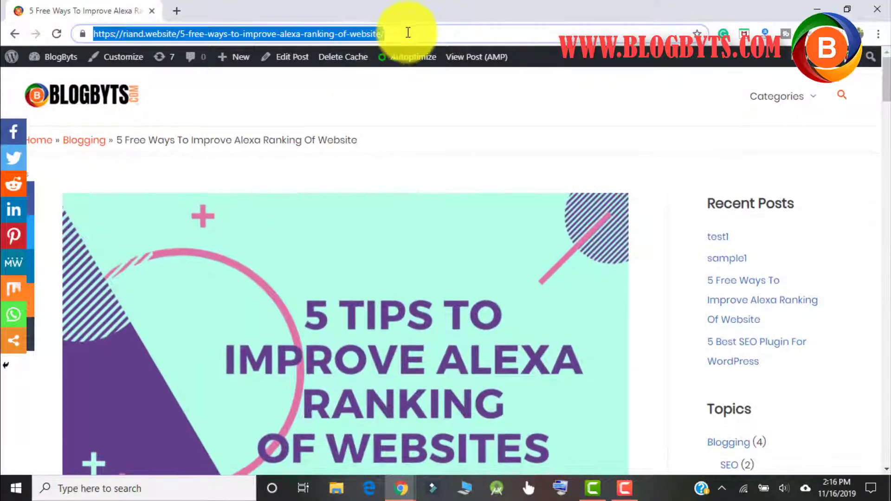
left_click(410, 31)
type("?")
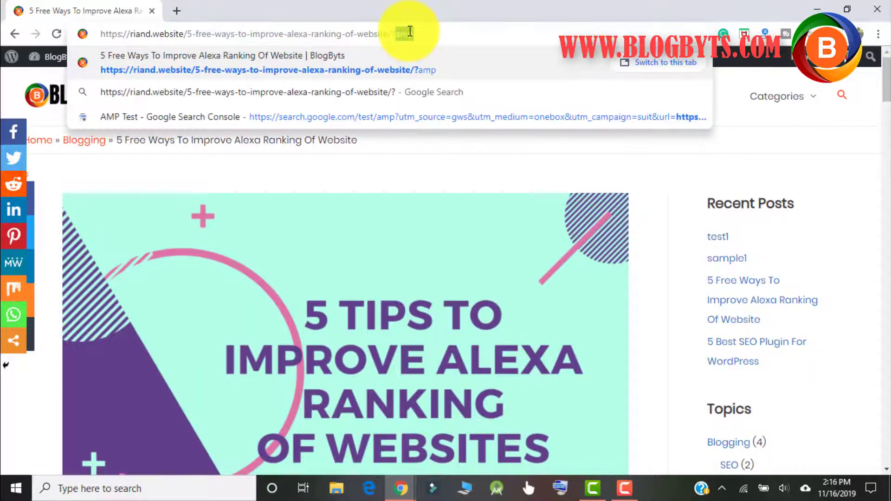
type("amp")
key("Return")
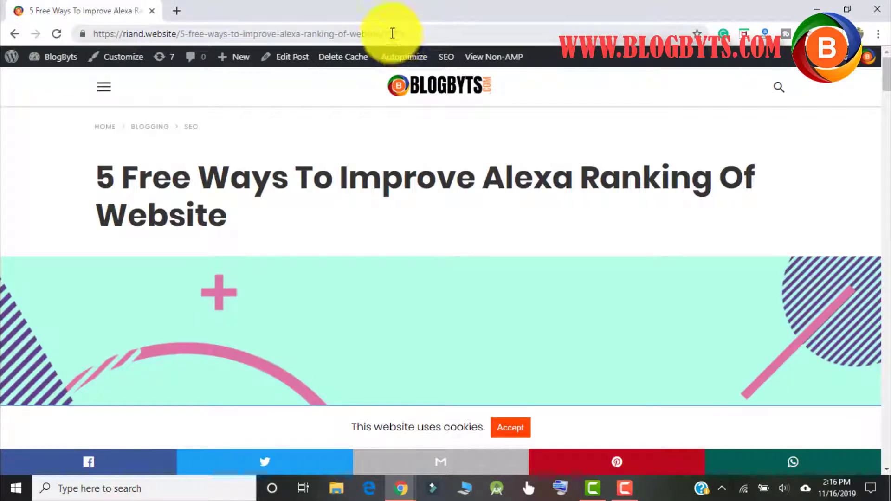
Step: Try the post's address ending in /amp instead of ?amp, and return to the plugin's Advance Settings
left_click(394, 33)
left_click(394, 31)
key("BackSpace")
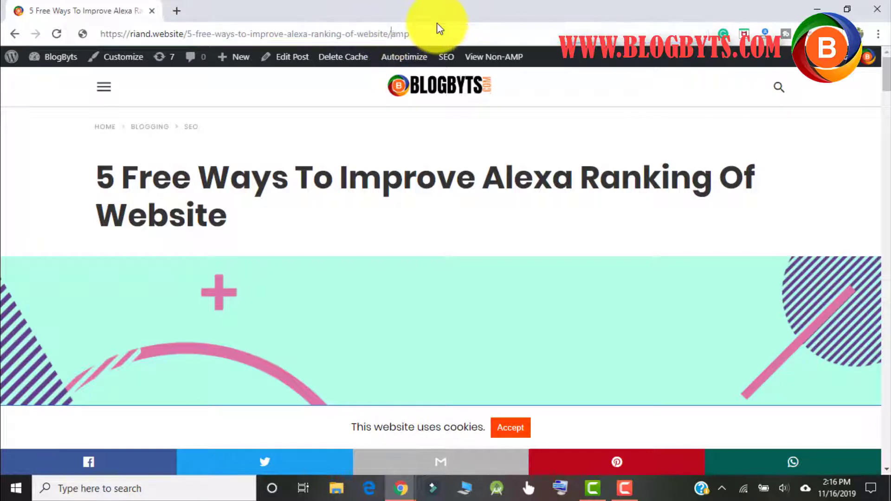
key("Return")
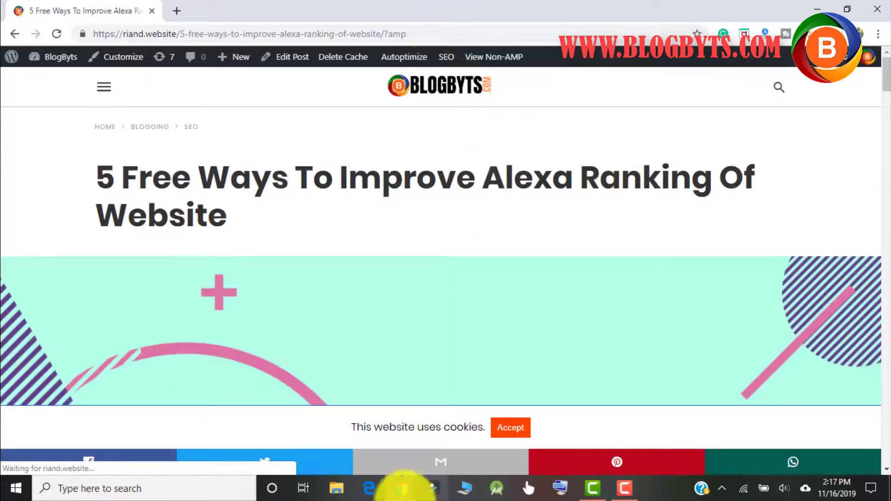
mouse_move(399, 487)
left_click(325, 442)
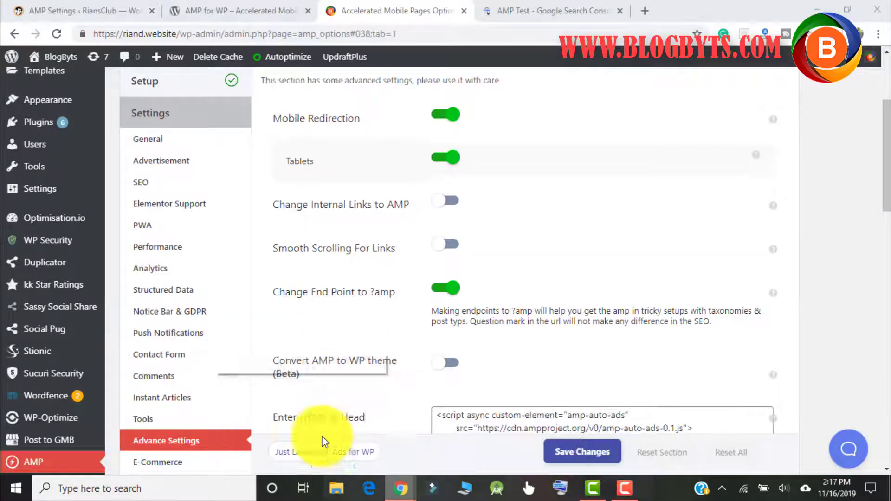
Step: Switch to the post's AMP version, look over its header and title, and open its navigation menu
left_click(431, 297)
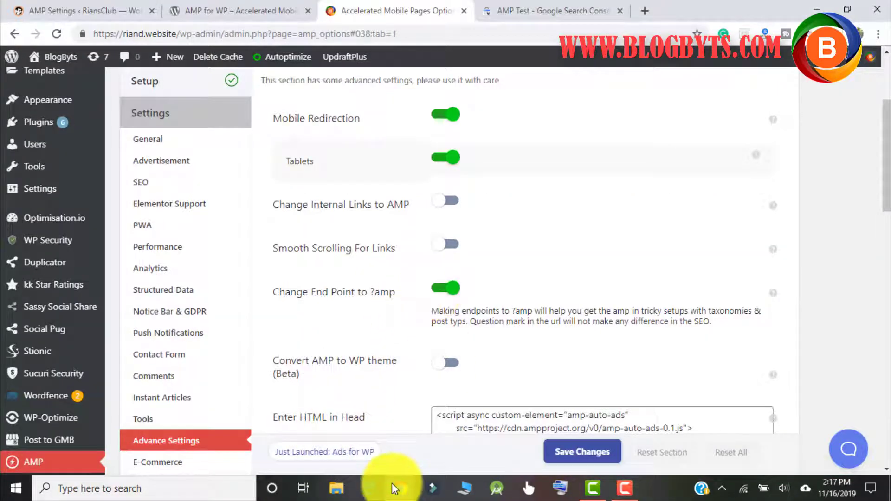
mouse_move(398, 485)
left_click(497, 420)
scroll(487, 241, "down", 15)
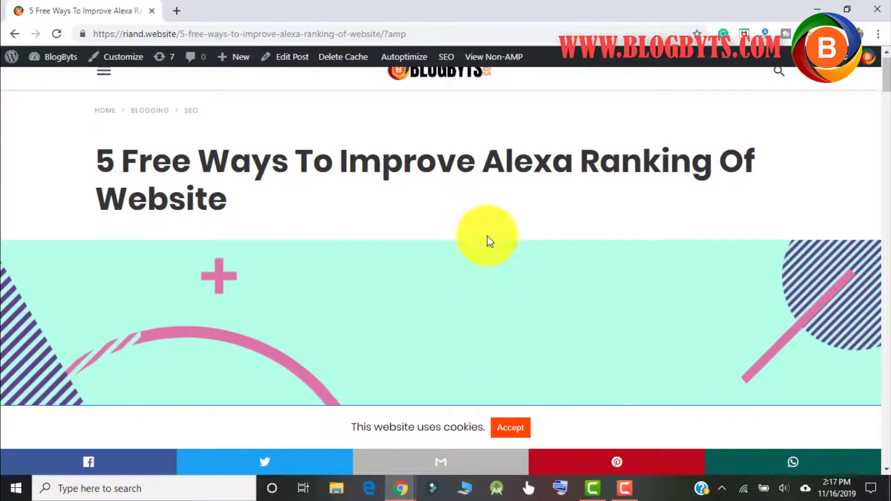
scroll(487, 241, "up", 8)
scroll(488, 241, "up", 5)
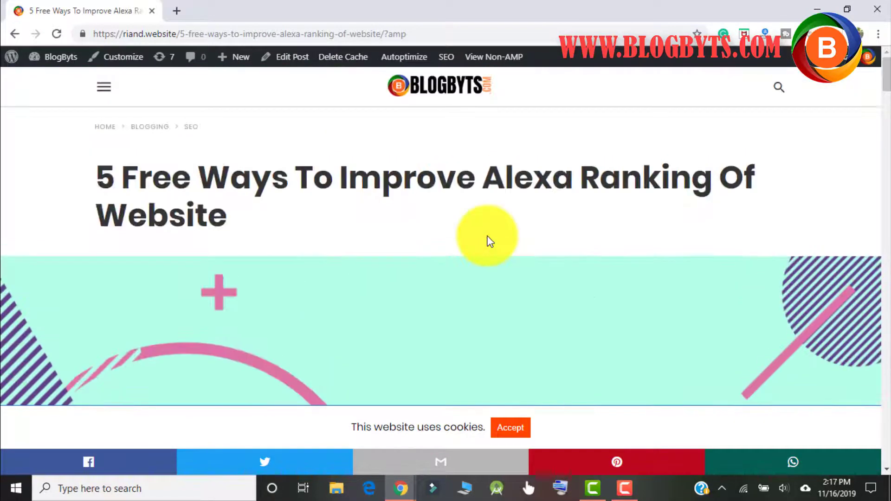
left_click(104, 88)
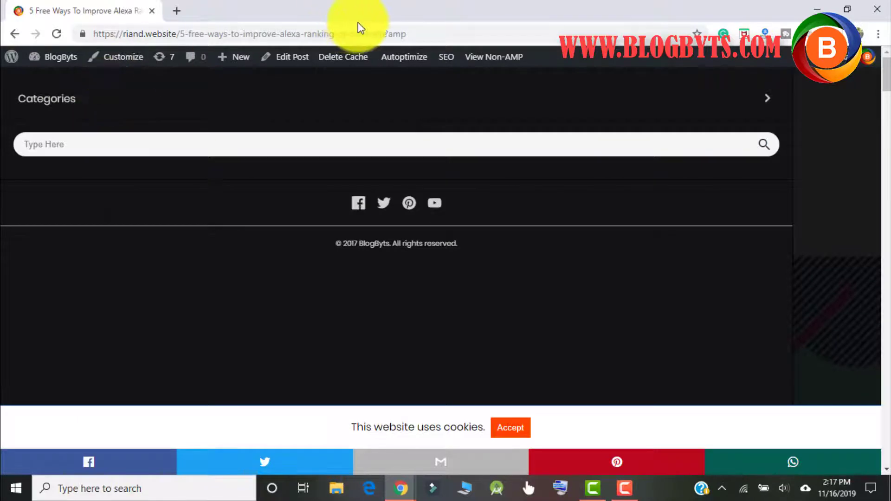
Step: Edit the ?amp ending of the post's address and reload the page to check which version loads
left_click(409, 33)
left_click(395, 34)
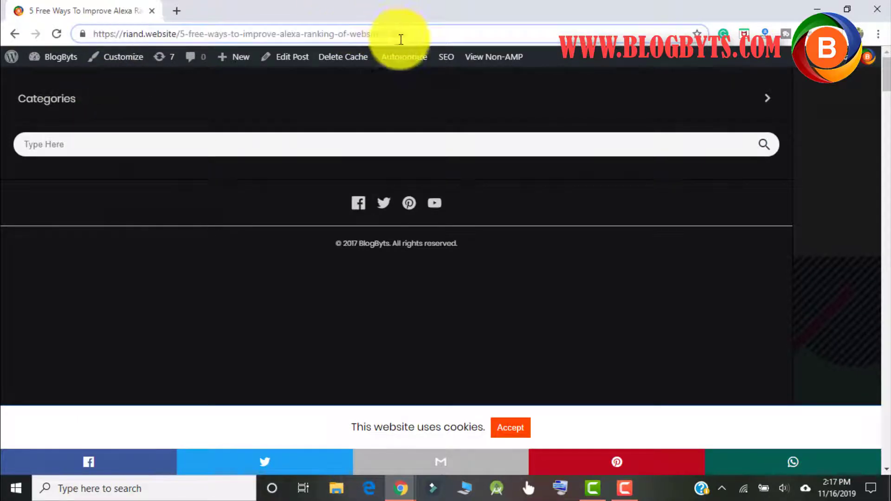
key("BackSpace")
key("Return")
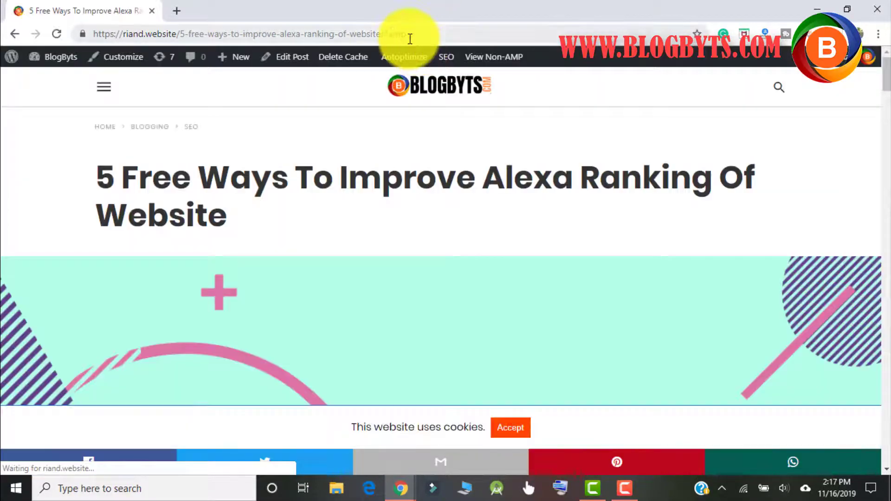
left_click(411, 35)
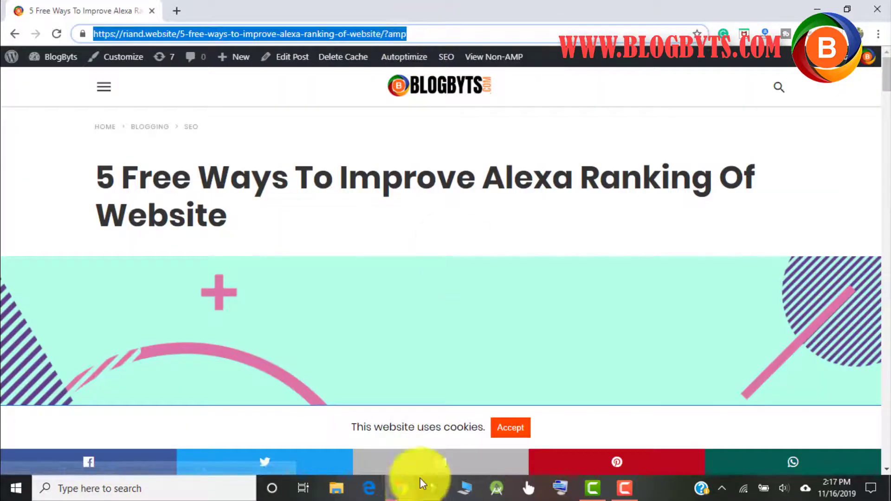
Step: Return to the Advance Settings and review the end point option and the auto-ads code entered for the HTML head and body
mouse_move(406, 490)
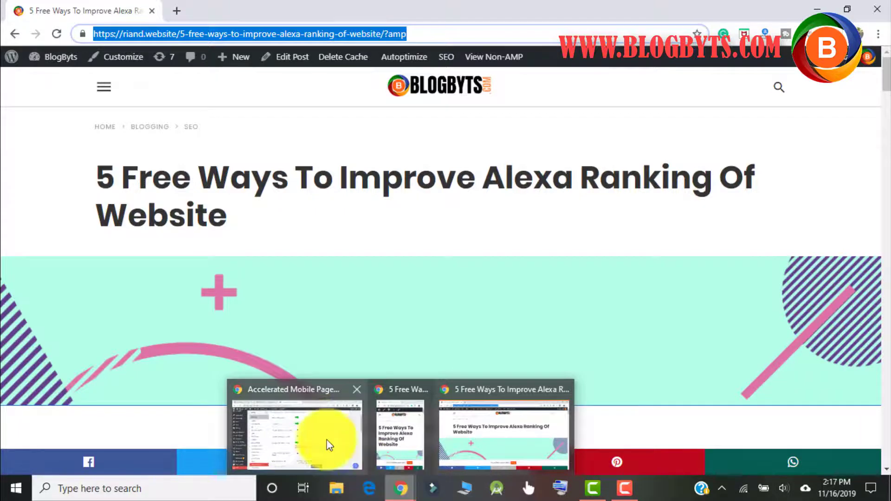
left_click(319, 428)
left_click(448, 290)
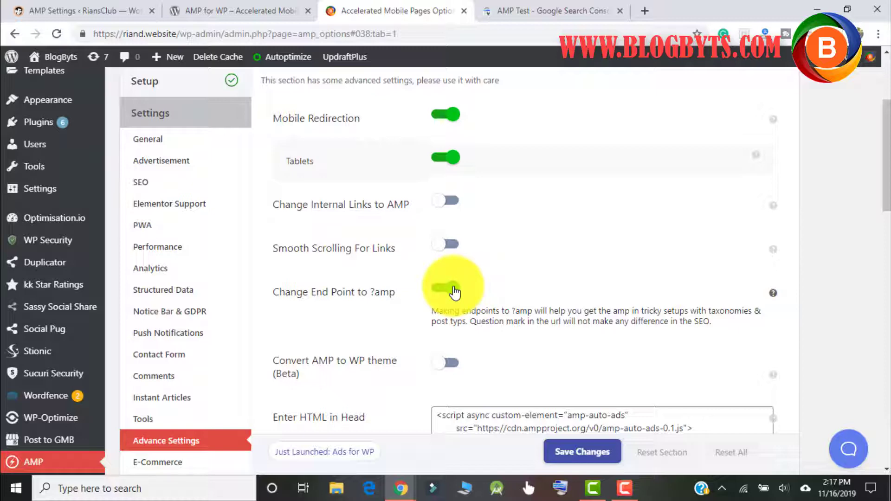
scroll(658, 191, "down", 4)
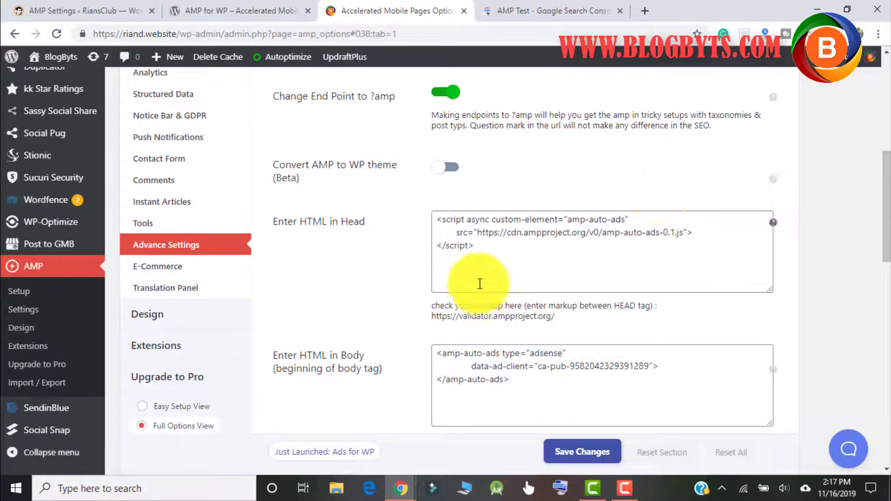
left_click_drag(458, 249, 430, 212)
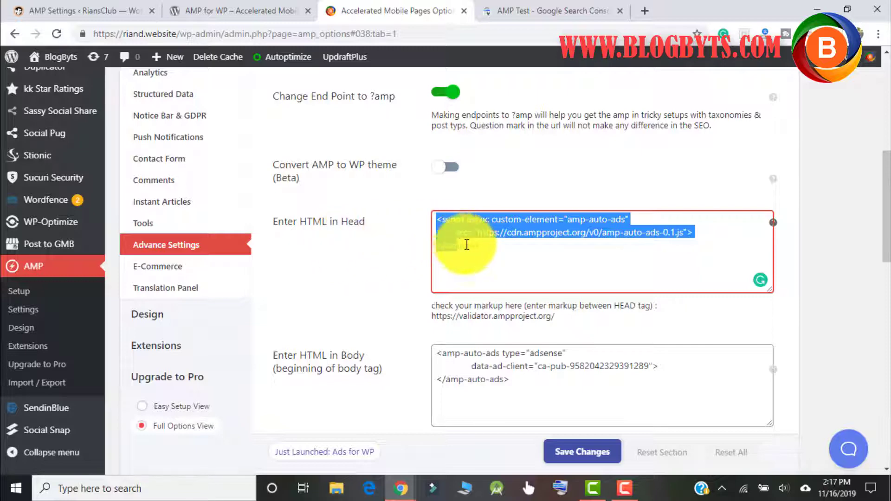
left_click(485, 249)
left_click_drag(477, 242, 443, 221)
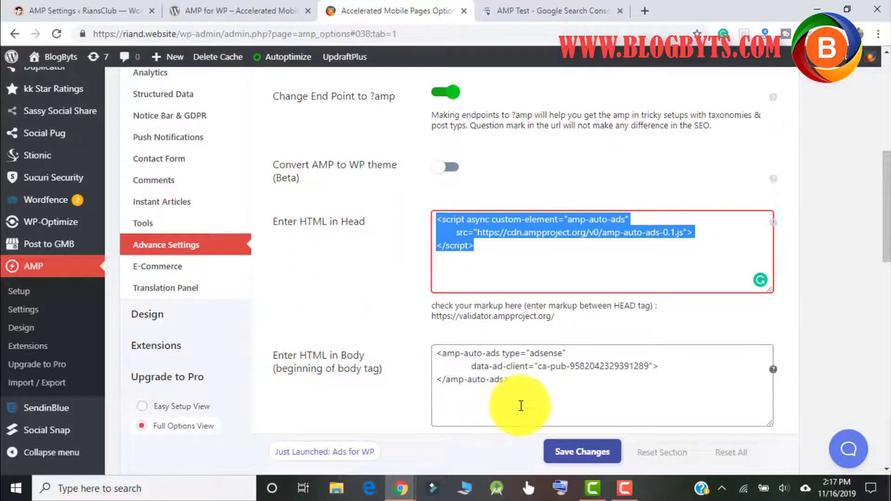
Step: Open the E-Commerce settings and review the WooCommerce and Easy Digital Downloads support options
left_click(181, 273)
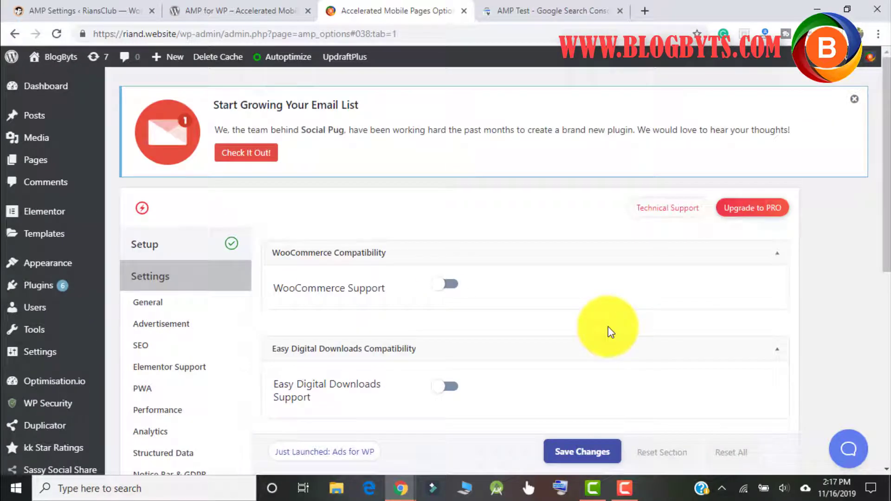
scroll(623, 264, "down", 3)
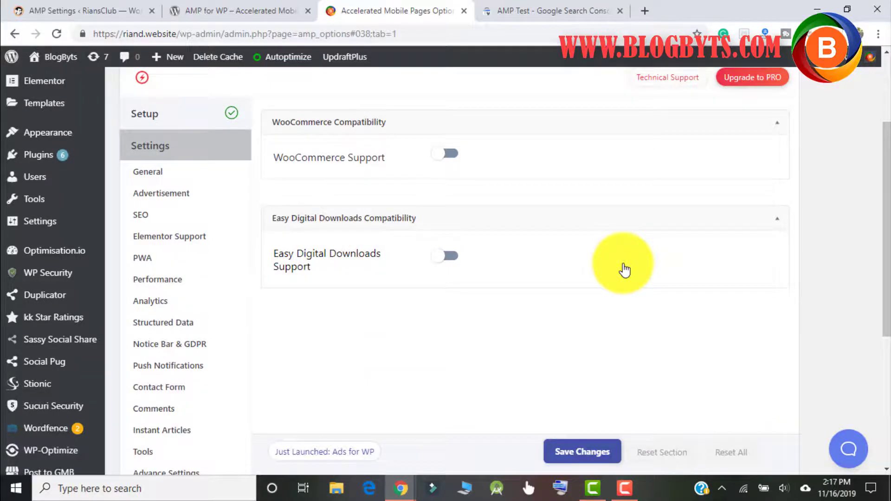
scroll(624, 269, "down", 3)
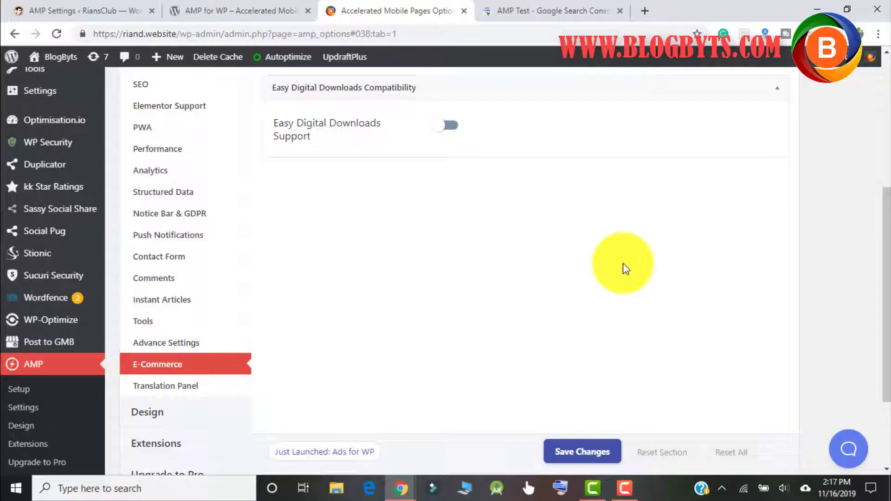
Step: Open the Translation Panel and review the POT file option and the translatable labels down to the footer text
left_click(180, 382)
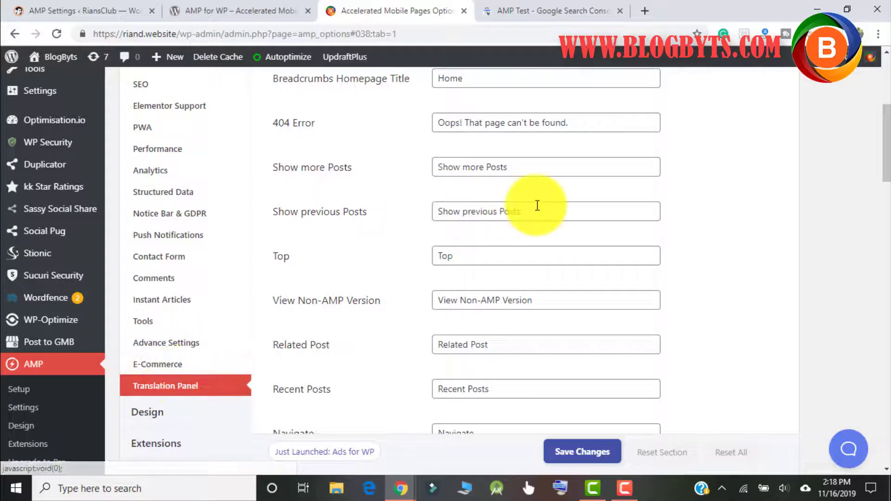
scroll(538, 205, "up", 4)
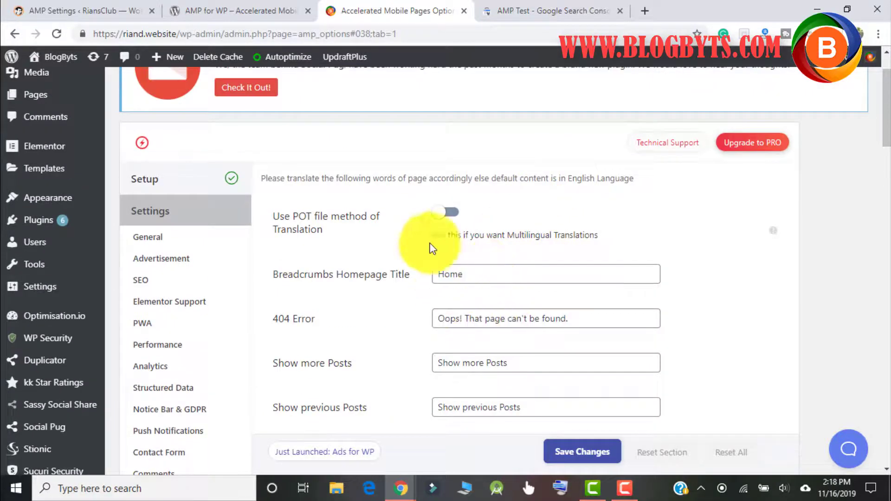
scroll(552, 207, "down", 4)
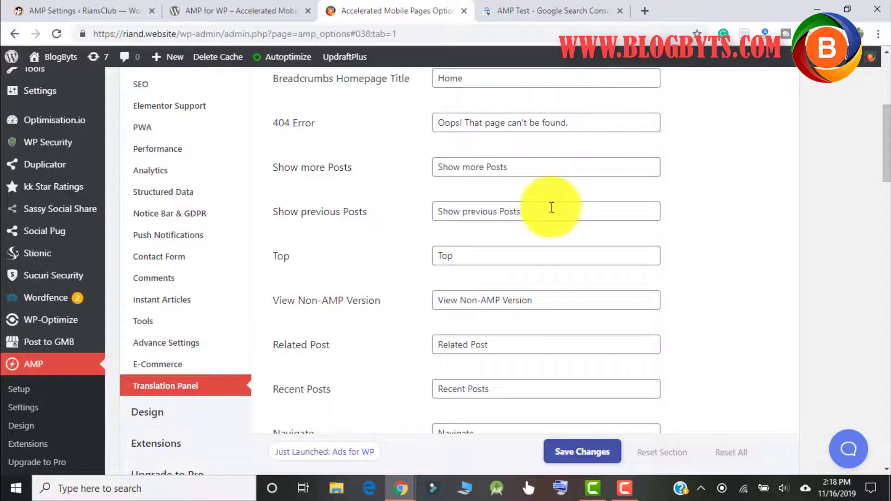
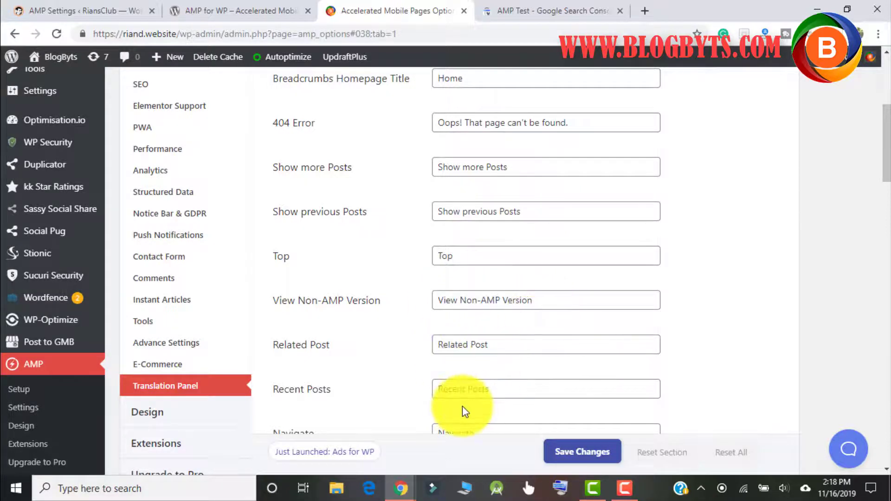
scroll(564, 246, "down", 3)
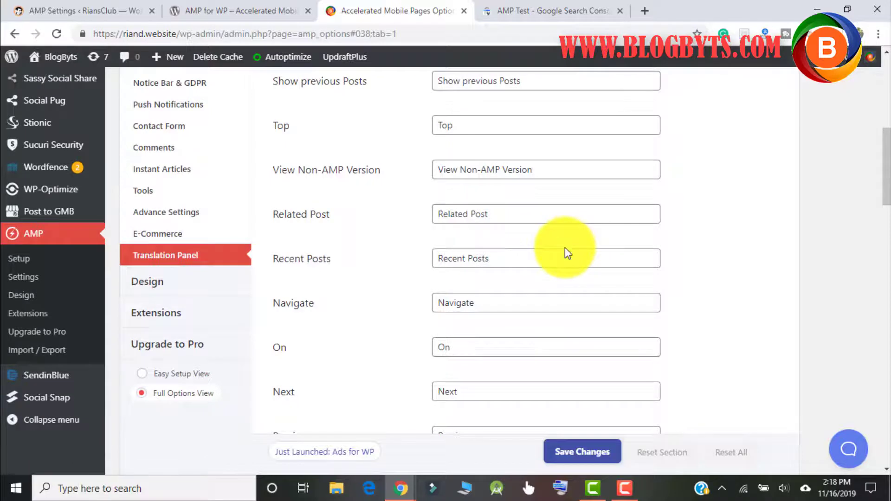
scroll(559, 232, "down", 3)
scroll(539, 193, "down", 4)
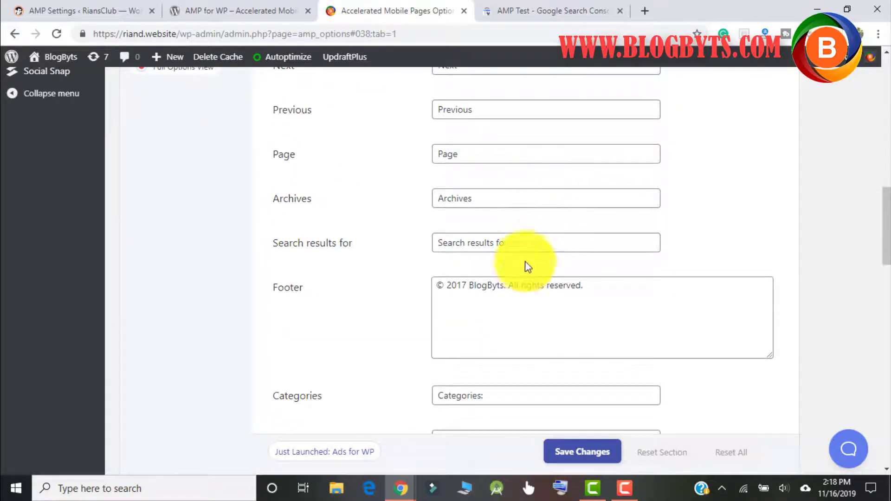
scroll(524, 264, "up", 3)
scroll(524, 264, "up", 4)
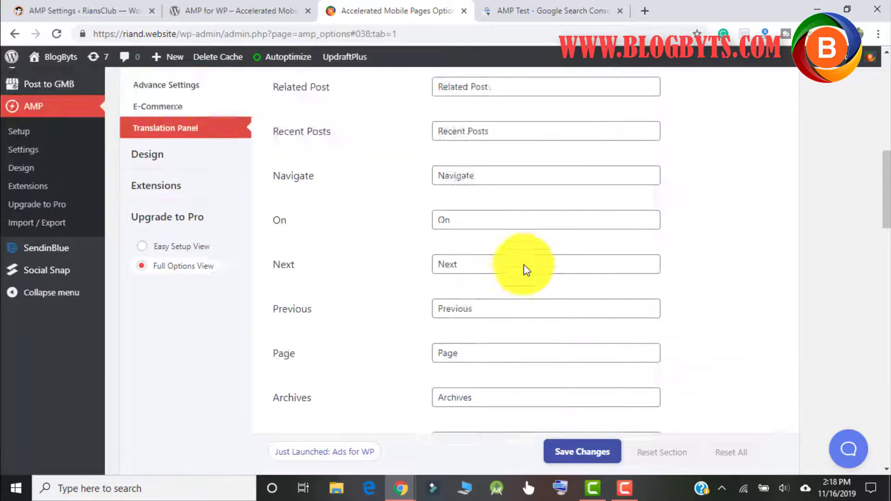
scroll(524, 264, "down", 6)
scroll(523, 263, "up", 5)
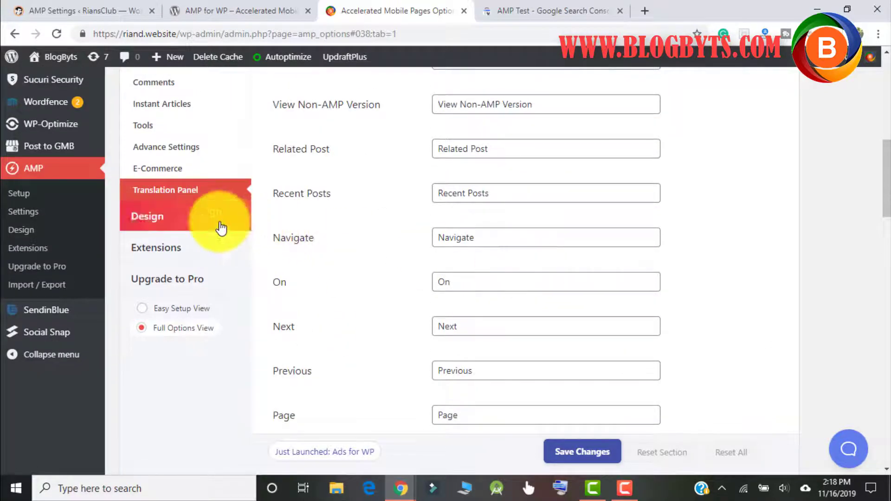
Step: Open the Design theme settings, review the available themes and keep Swift selected
left_click(162, 228)
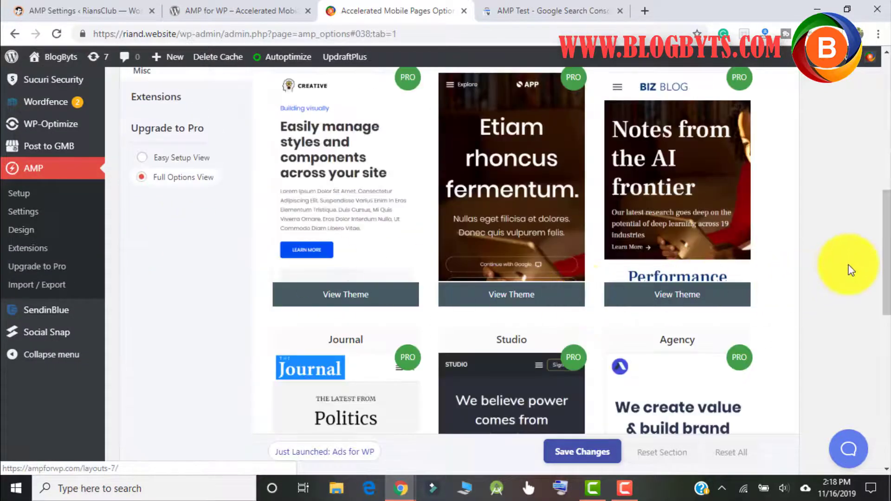
scroll(847, 262, "up", 7)
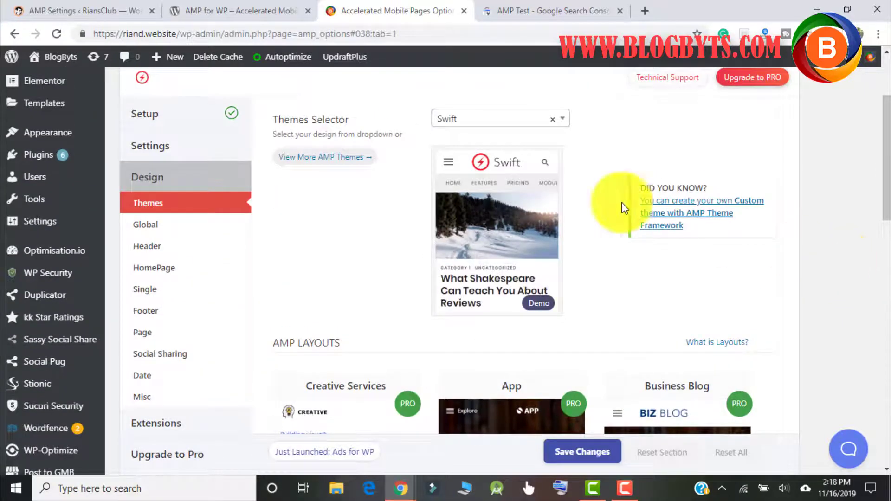
left_click(499, 127)
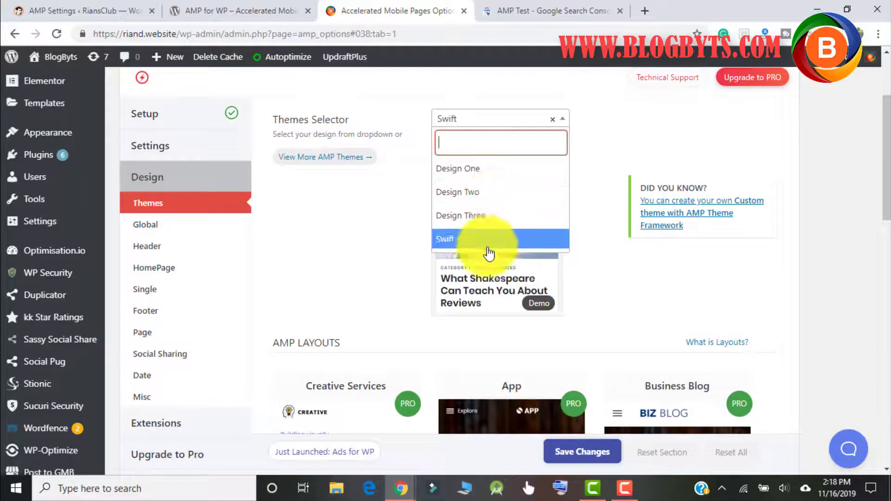
left_click(464, 242)
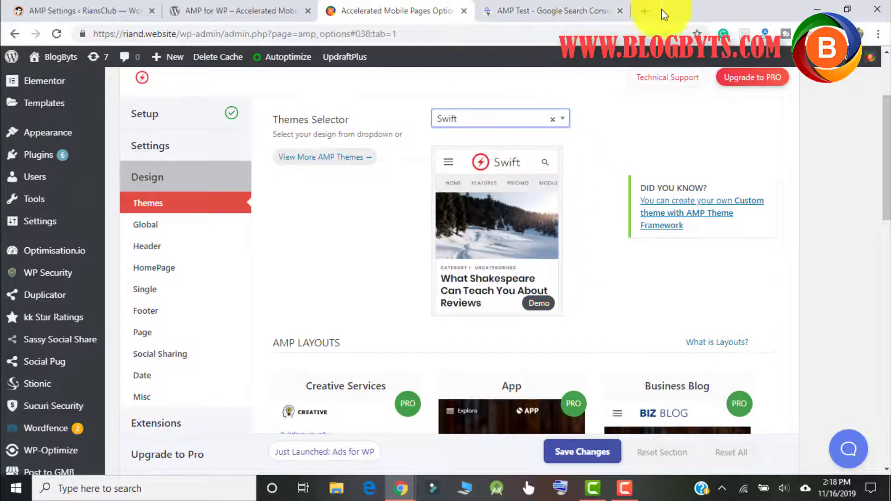
Step: View the AMP post as styled by the Swift theme and return to the theme settings
mouse_move(402, 492)
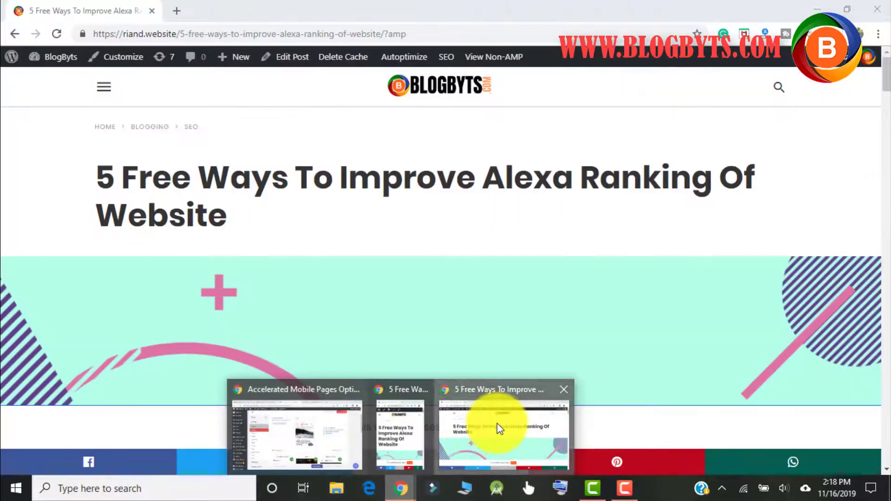
left_click(497, 420)
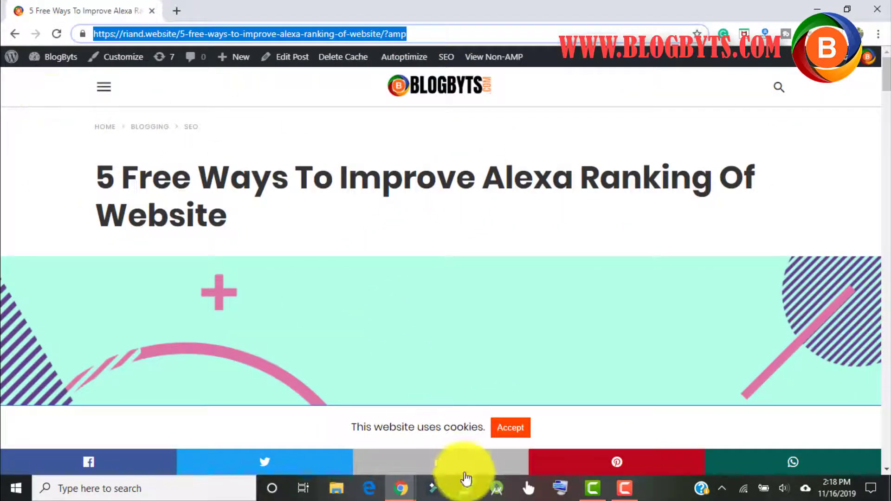
left_click(395, 492)
left_click(315, 452)
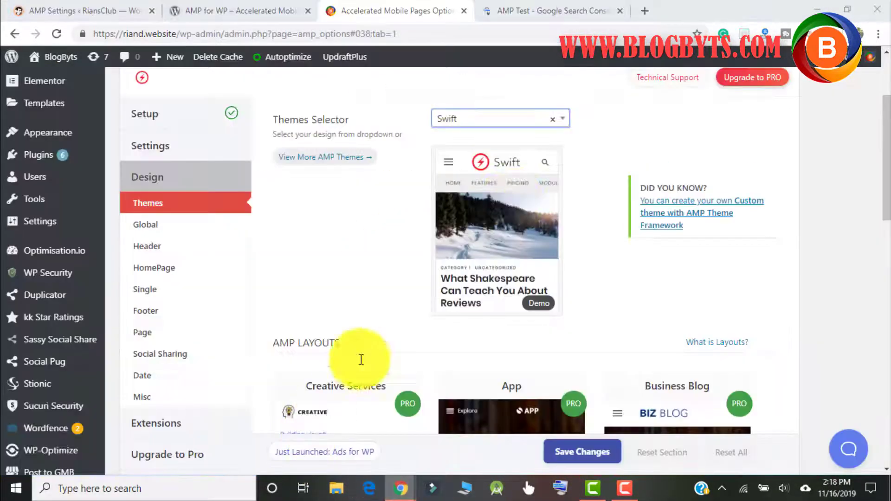
Step: Change the AMP theme to Design One and save the changes
left_click(481, 120)
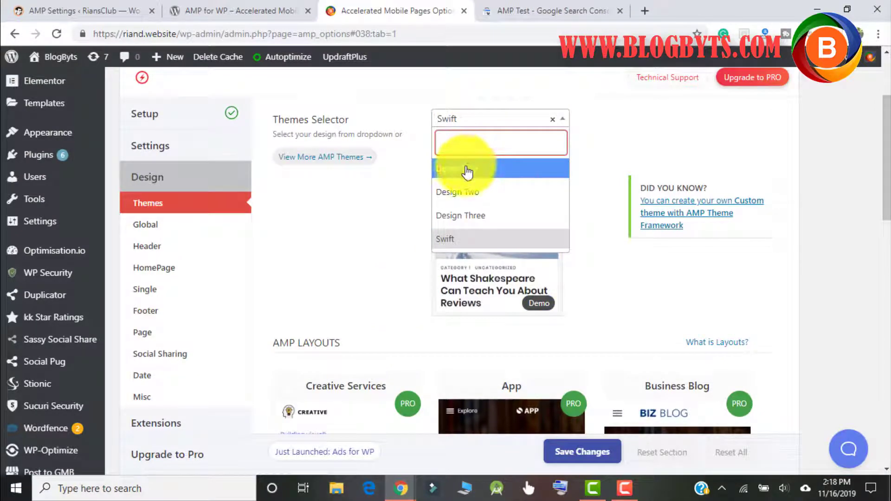
left_click(466, 170)
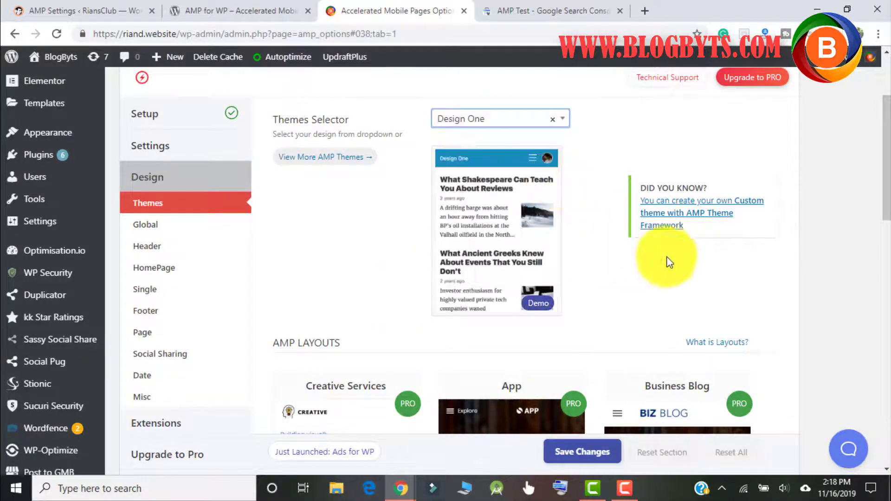
scroll(731, 239, "down", 5)
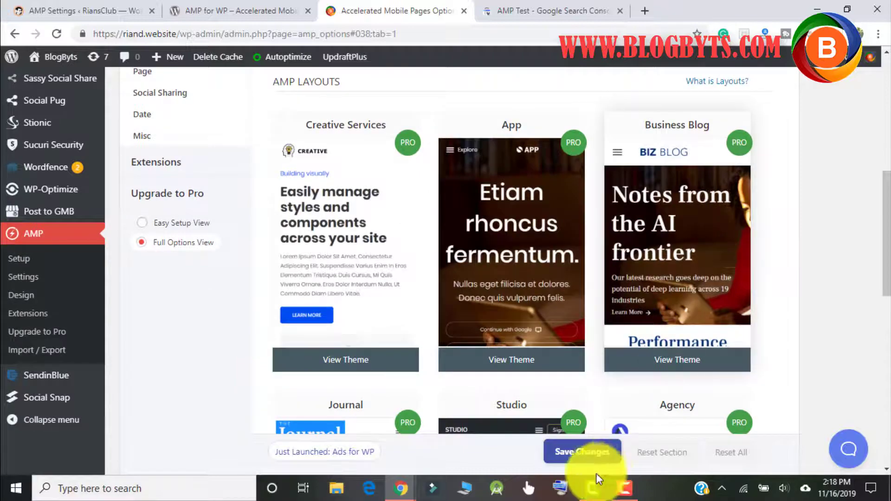
left_click(578, 457)
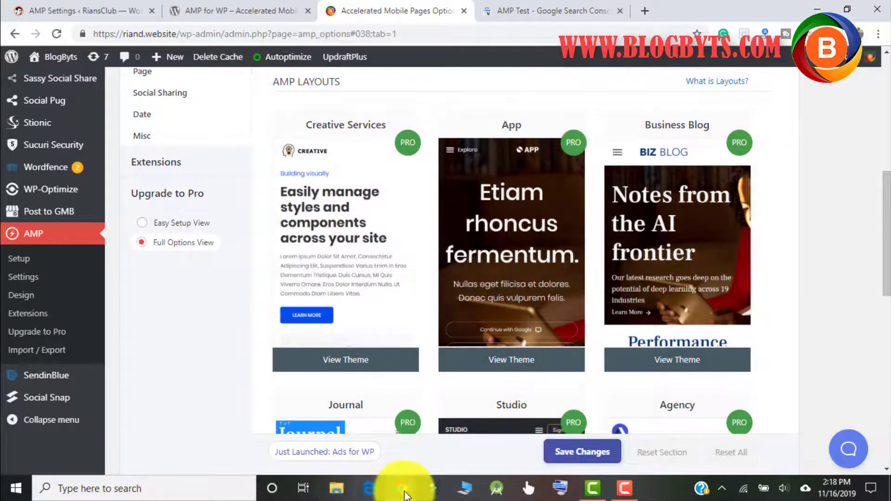
mouse_move(404, 493)
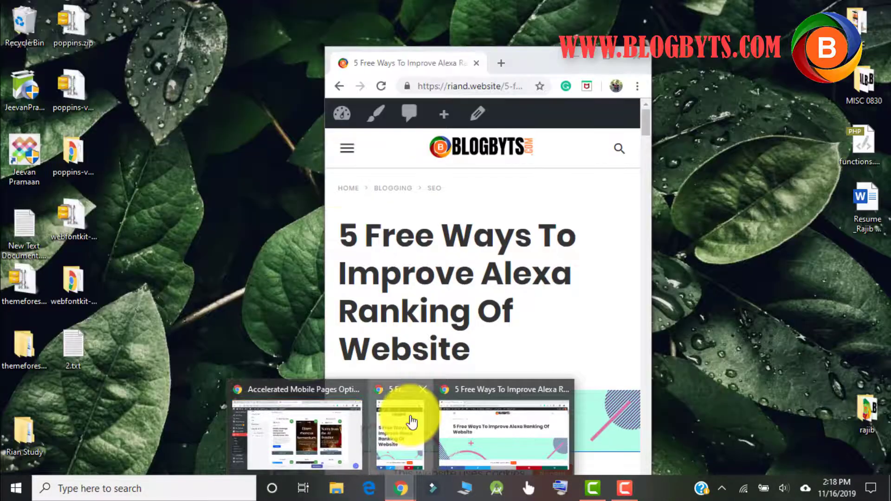
Step: Reload the AMP post to check the Design One theme, then open and close its navigation menu
left_click(408, 418)
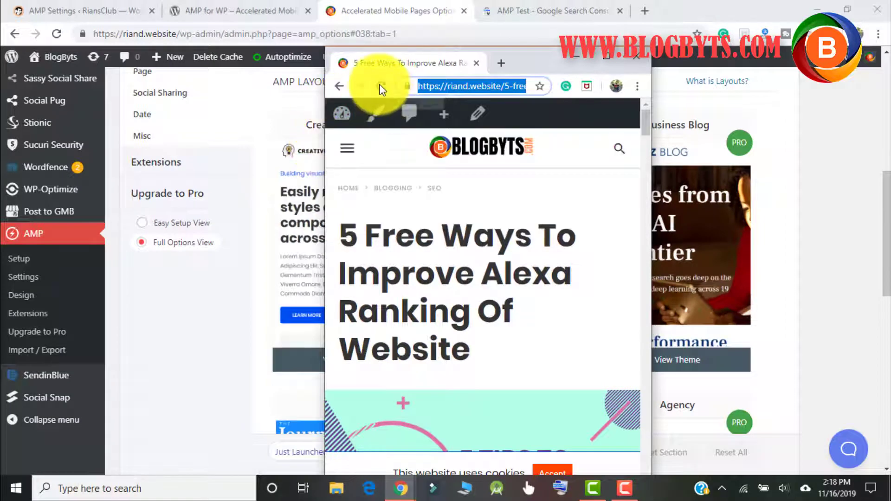
left_click(382, 88)
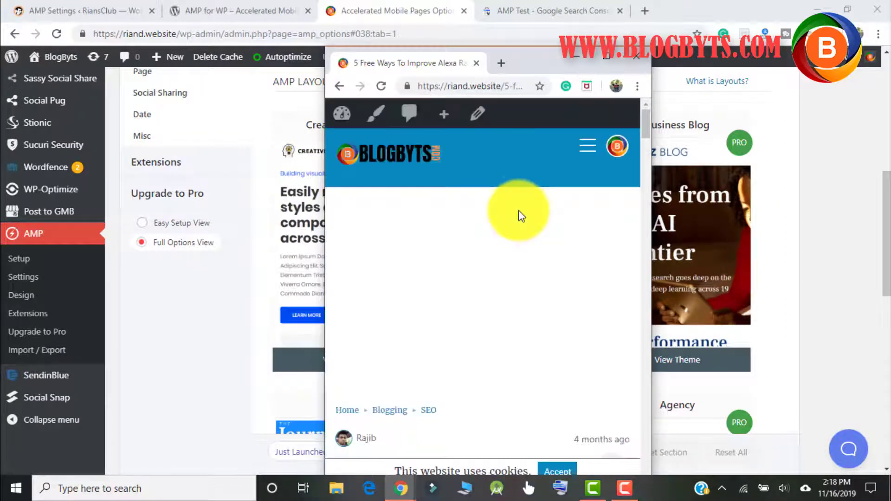
left_click(589, 145)
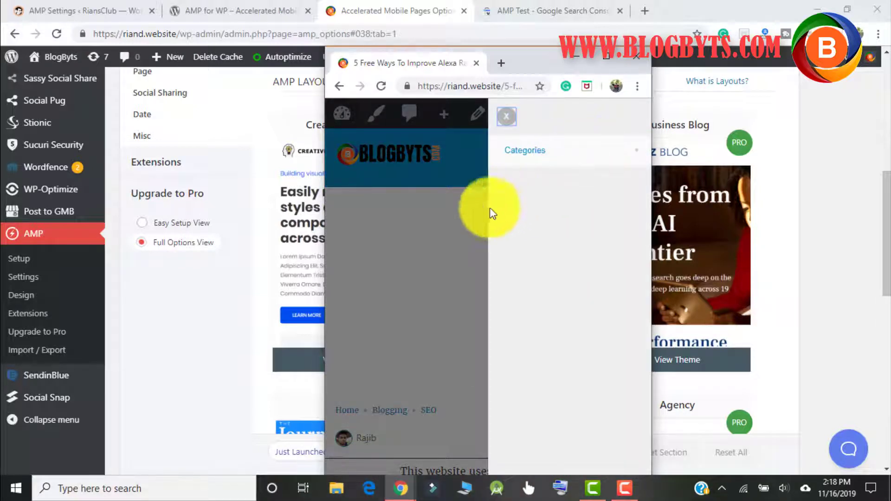
left_click(492, 214)
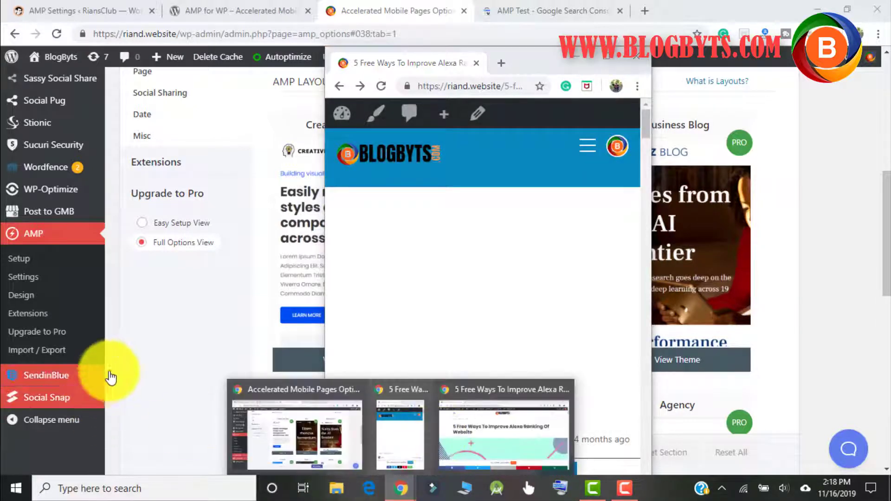
Step: Return to the AMP theme settings, change the theme to Design Two and save the changes
left_click(110, 378)
scroll(422, 140, "up", 7)
left_click(495, 185)
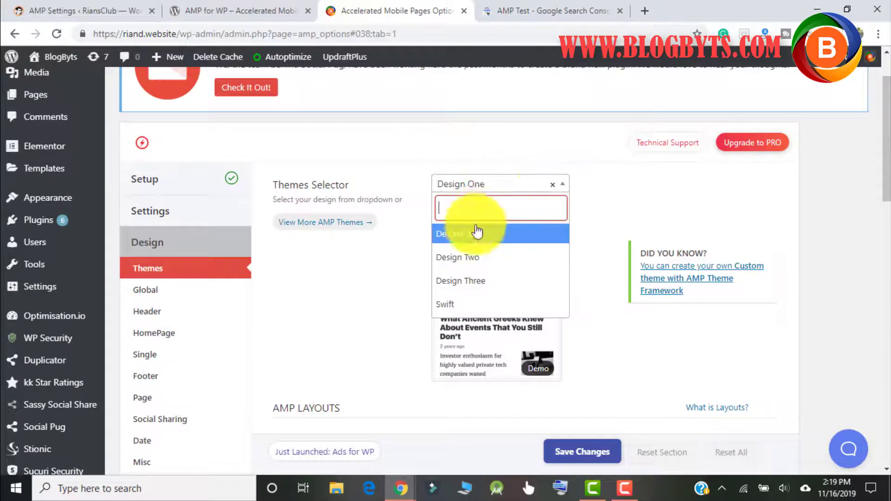
left_click(468, 259)
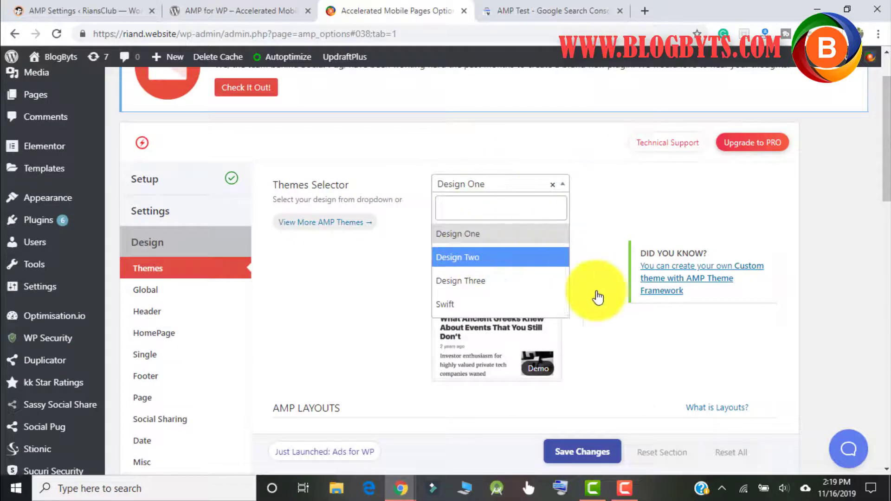
left_click(589, 453)
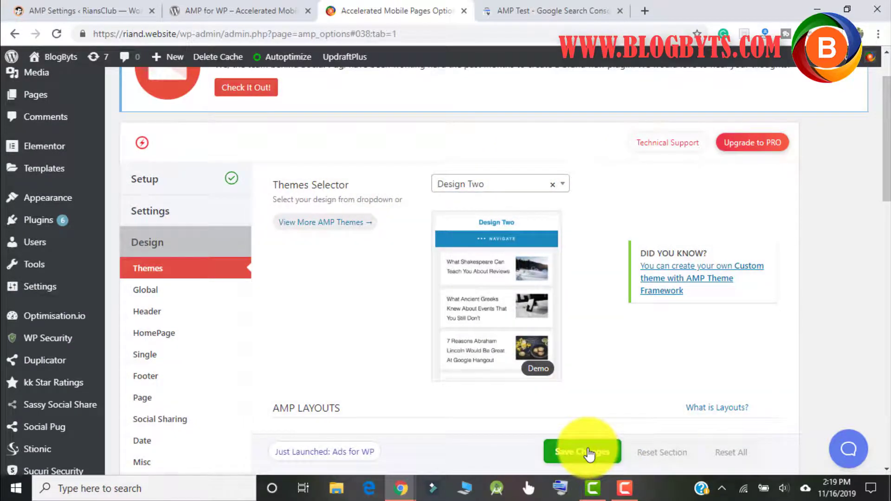
Step: View the AMP post as styled by Design Two and return to the theme settings
mouse_move(400, 488)
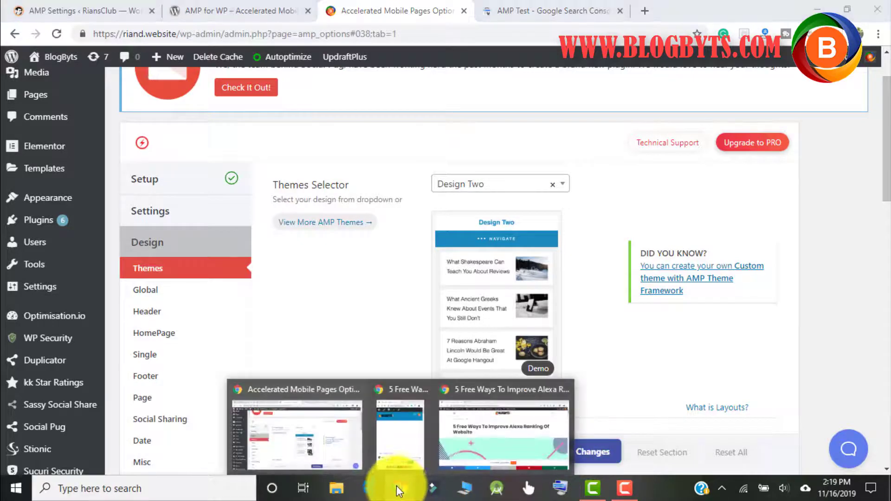
left_click(395, 432)
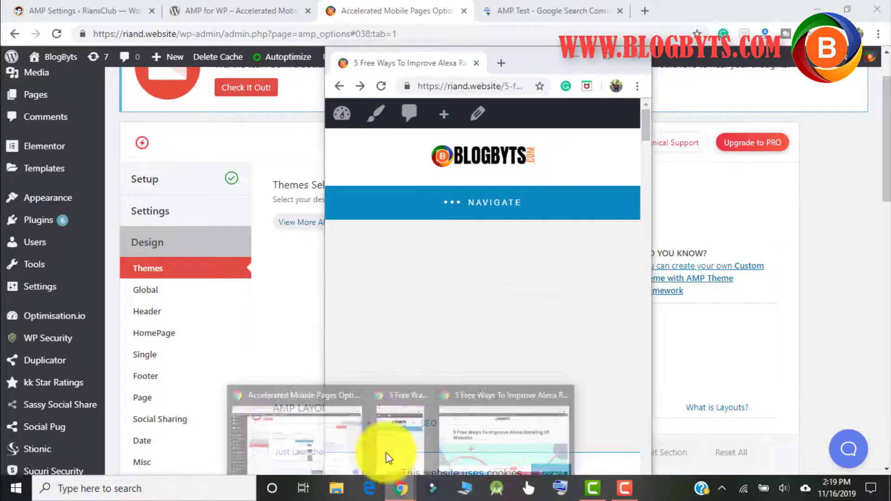
left_click(285, 301)
Step: Change the AMP theme to Design Three and save the changes
left_click(459, 201)
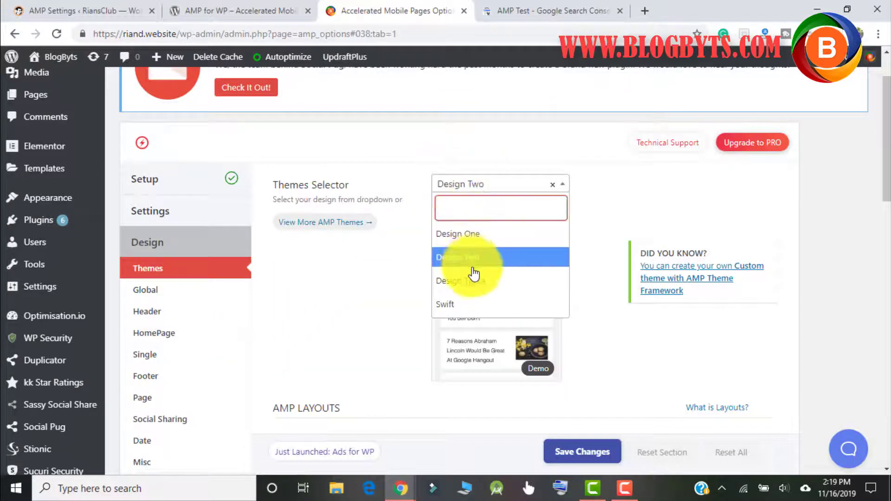
key("Return")
left_click(597, 452)
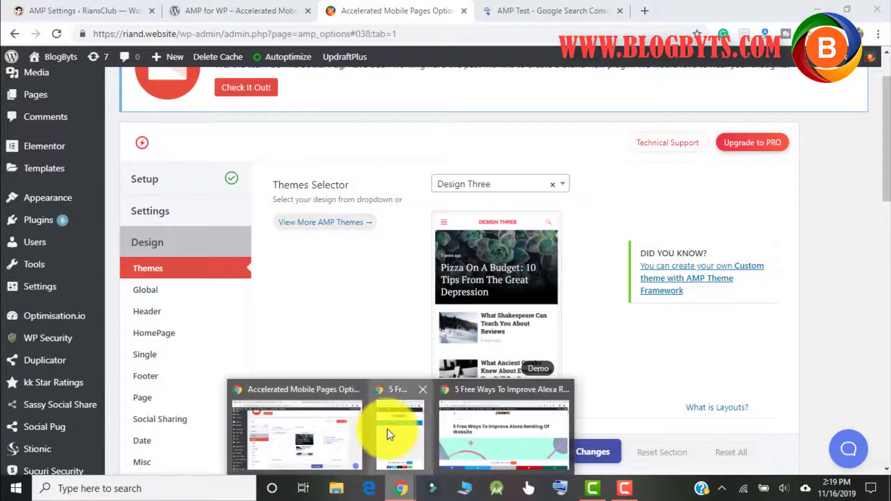
Step: Reload the AMP post to check the Design Three styling and return to the theme settings
left_click(387, 428)
left_click(384, 84)
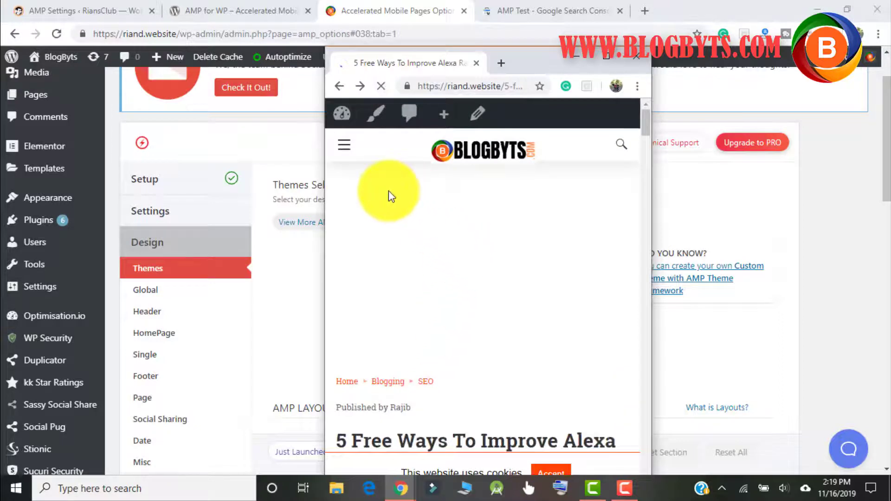
mouse_move(400, 487)
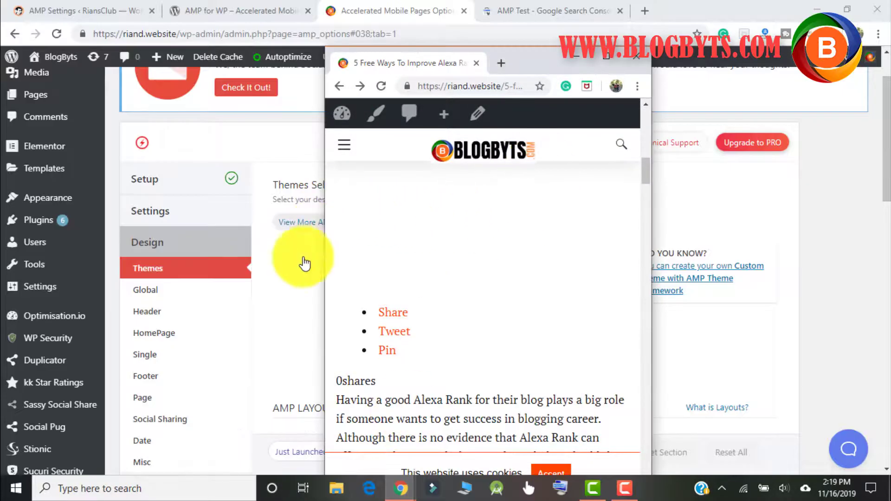
left_click(302, 259)
Step: Set the AMP theme back to Swift and save the changes
left_click(510, 183)
left_click(464, 302)
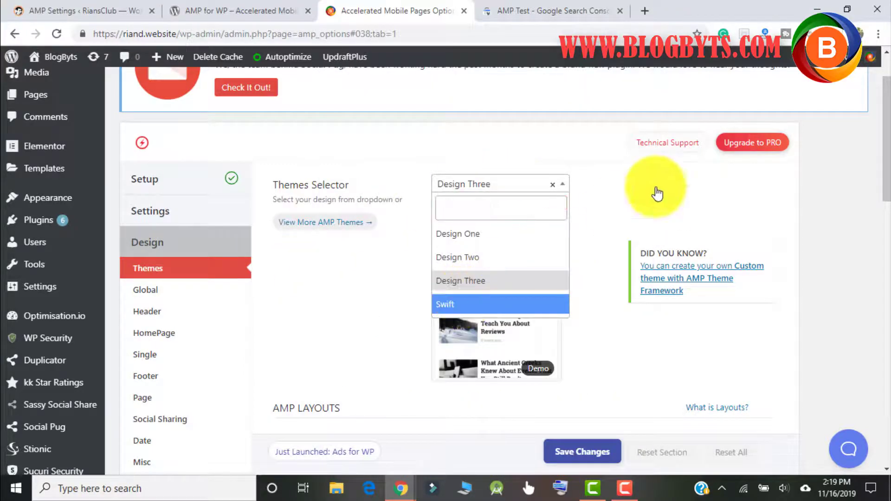
left_click(595, 452)
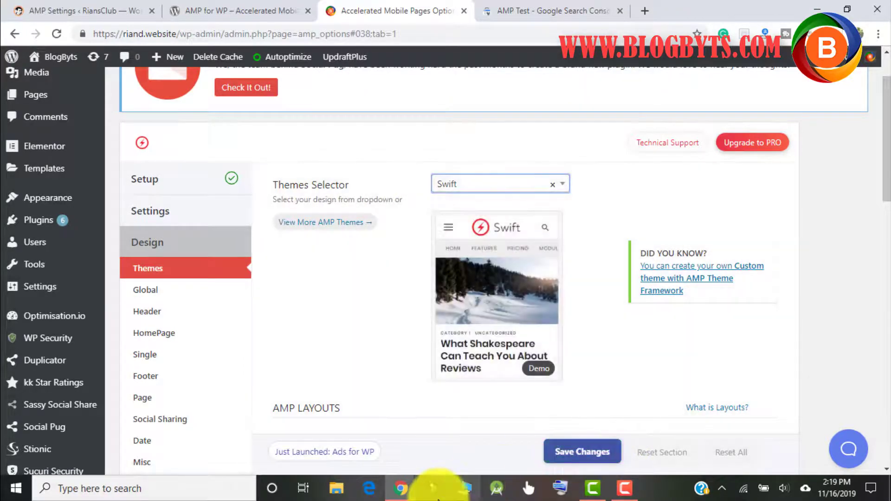
Step: Reload the AMP post to check the restored Swift styling and return to the theme settings
mouse_move(405, 492)
left_click(418, 435)
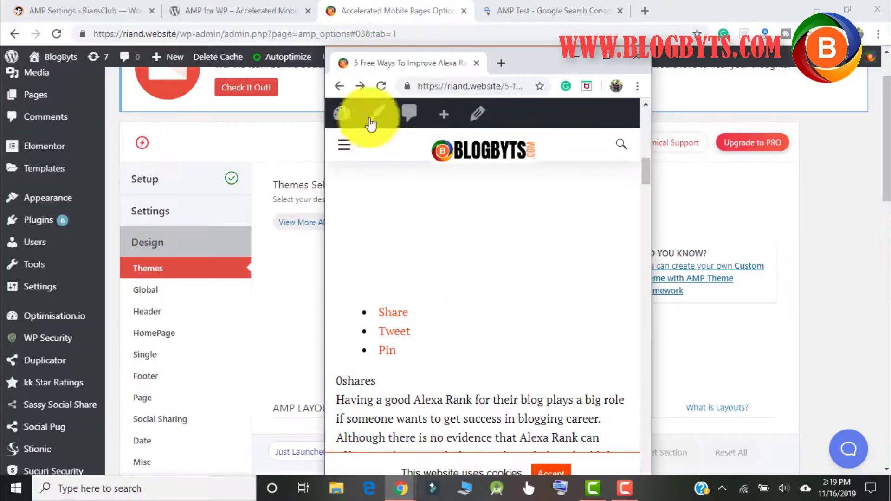
left_click(376, 87)
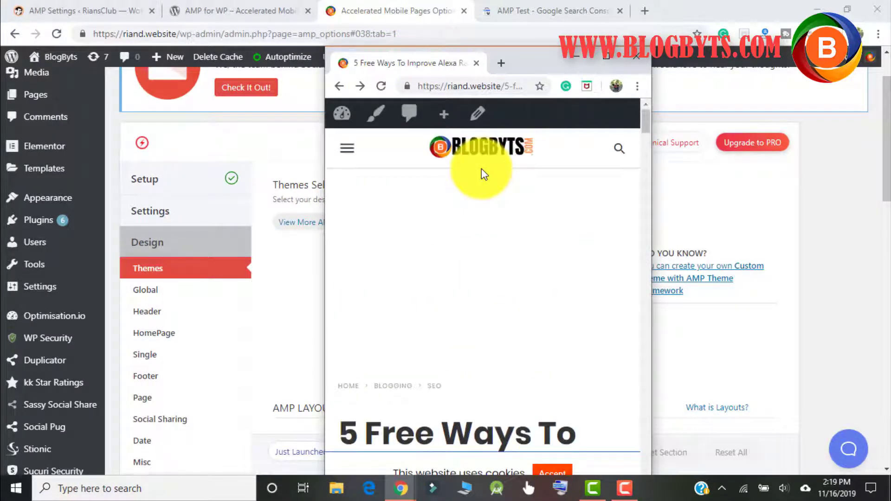
left_click(304, 296)
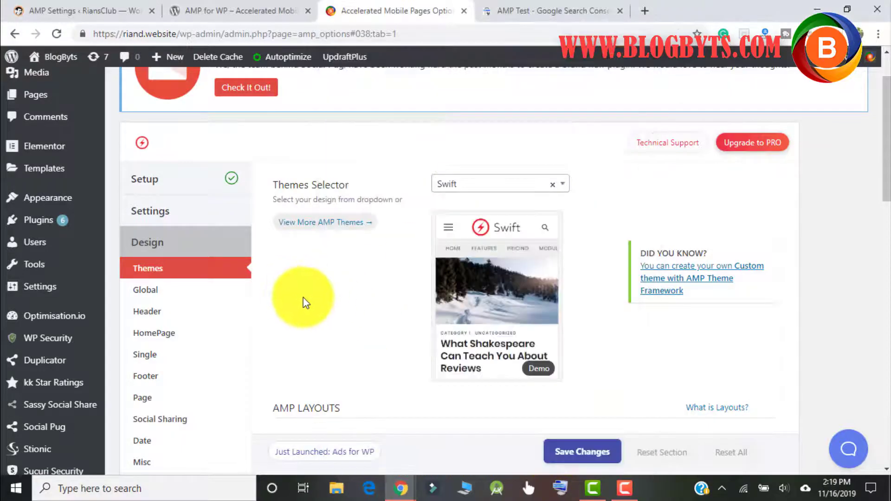
Step: Review the PRO AMP layouts offered below the theme selector, from Creative Services to News
scroll(420, 277, "down", 2)
scroll(422, 259, "down", 12)
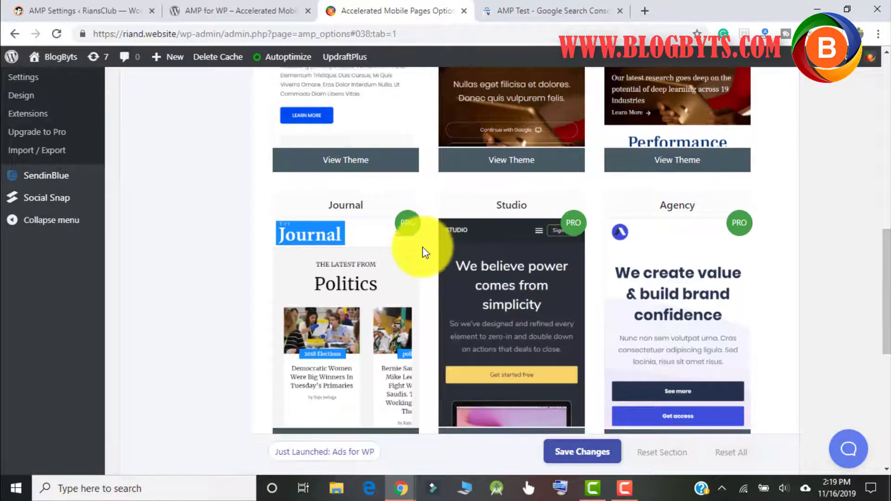
scroll(422, 247, "down", 1)
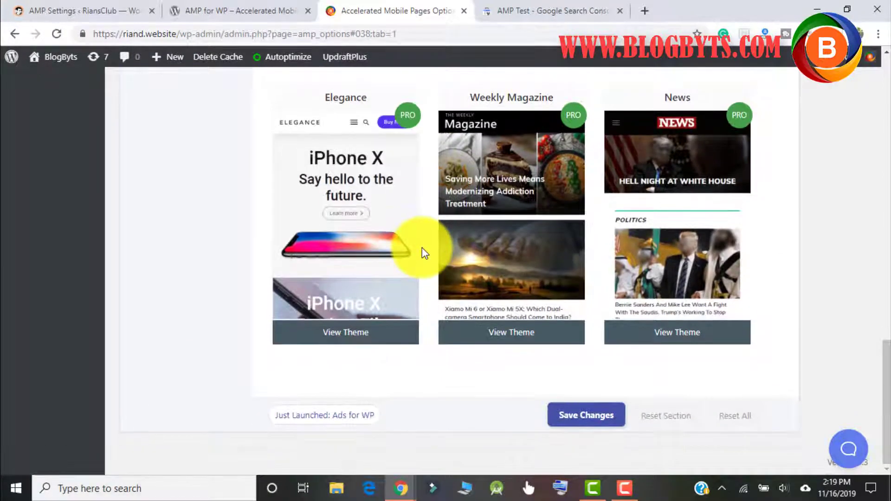
scroll(422, 247, "up", 13)
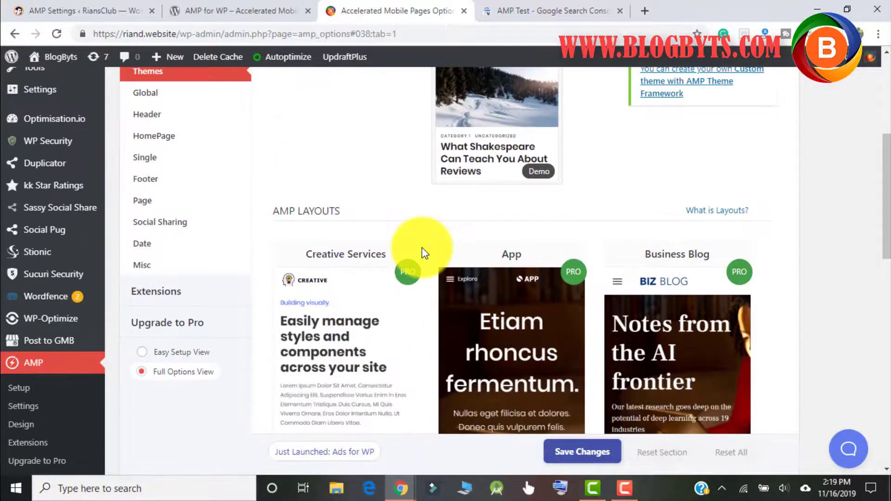
scroll(422, 247, "up", 6)
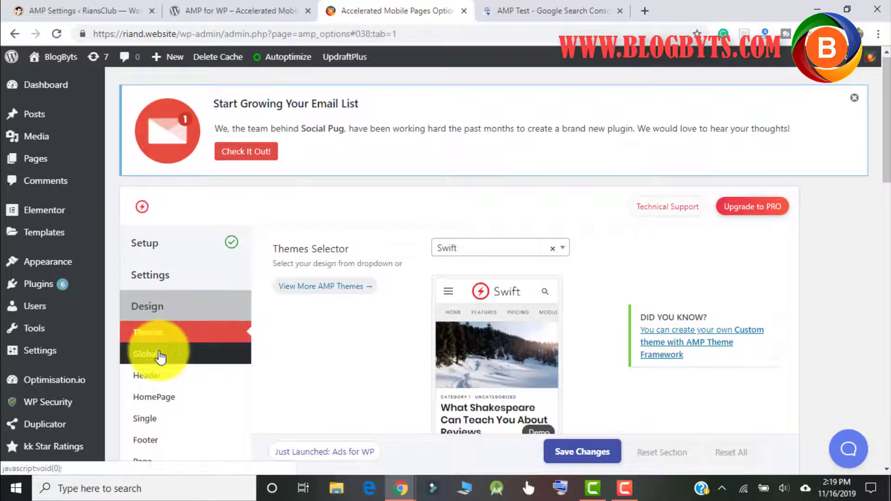
Step: Open the Global design settings and compare the color scheme options with the link and hover colors on the AMP post
left_click(160, 357)
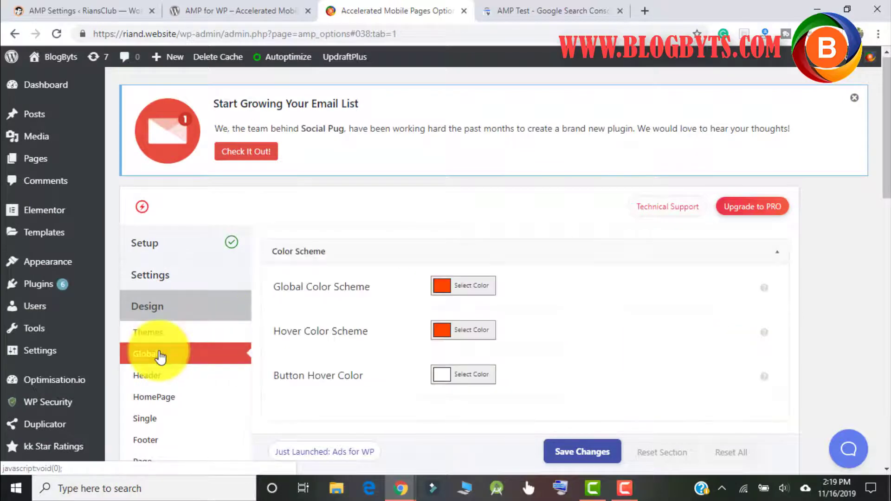
scroll(529, 204, "down", 3)
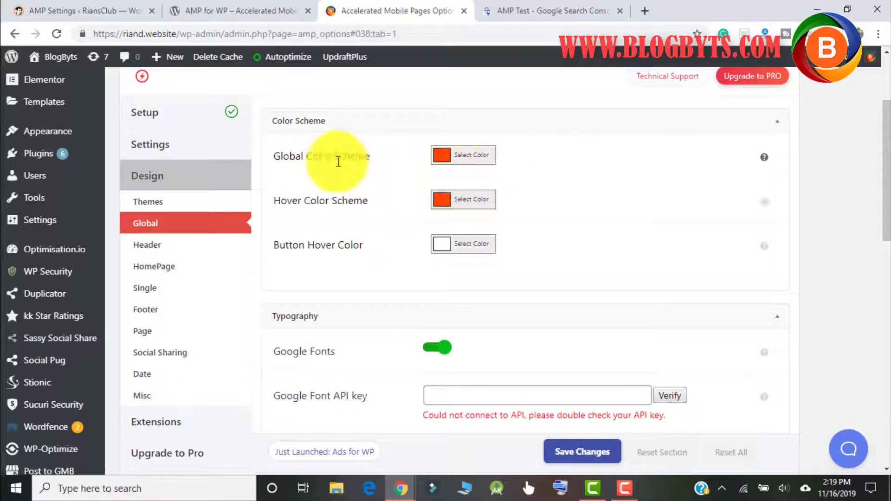
mouse_move(406, 488)
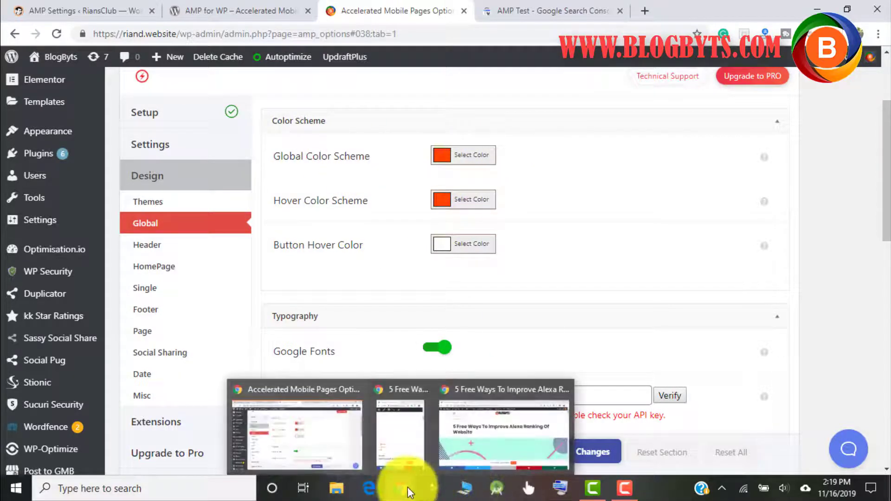
left_click(407, 369)
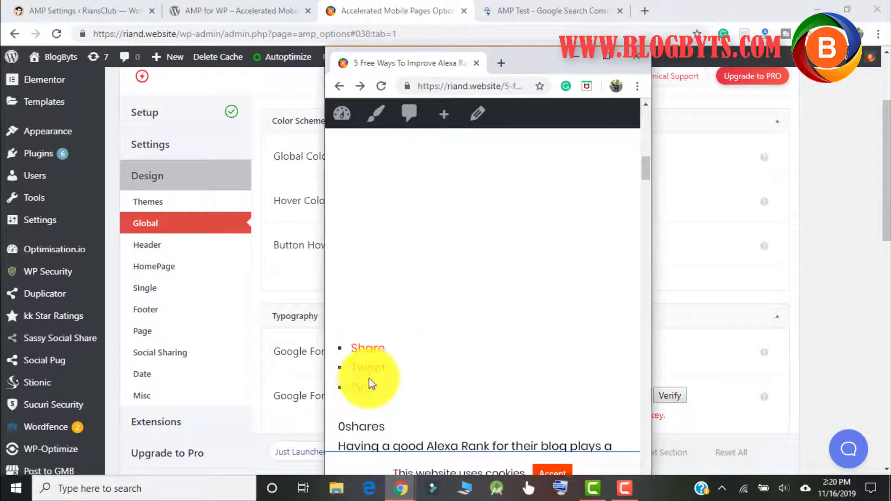
left_click(294, 279)
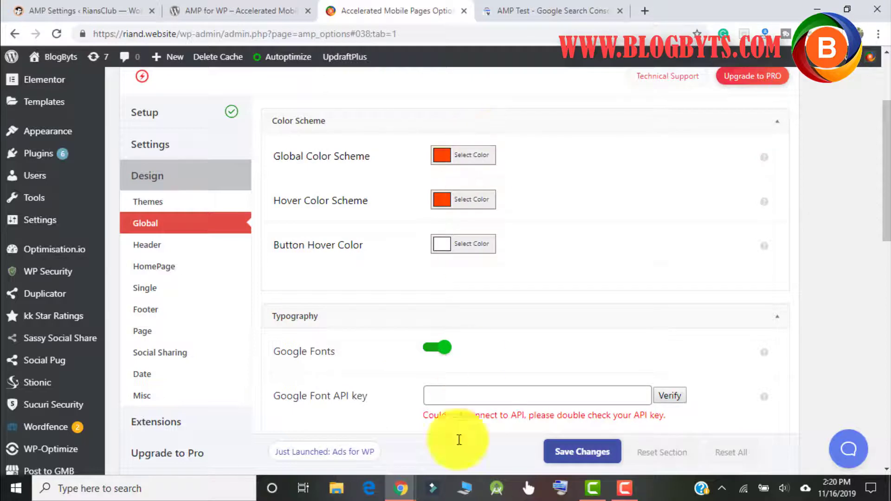
mouse_move(403, 490)
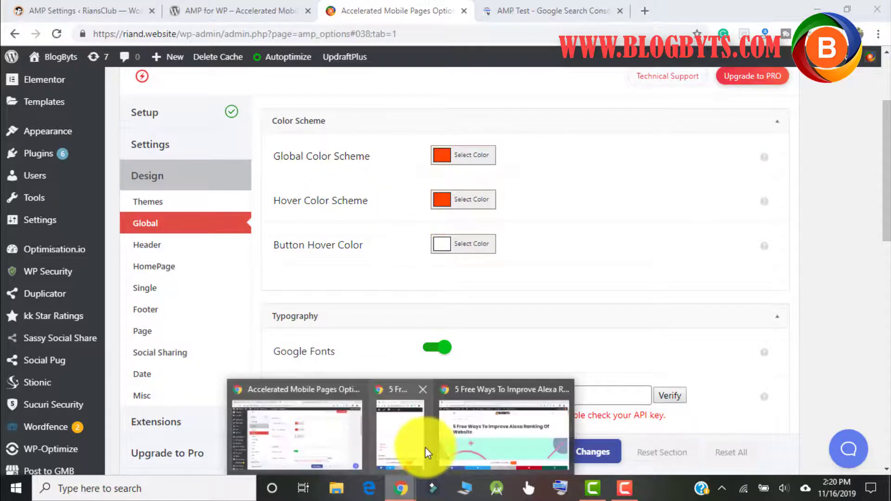
left_click(402, 441)
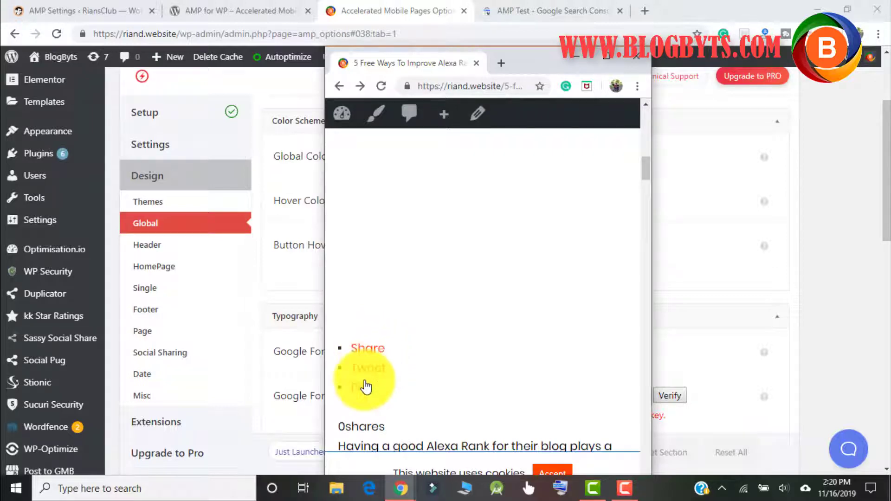
left_click(300, 260)
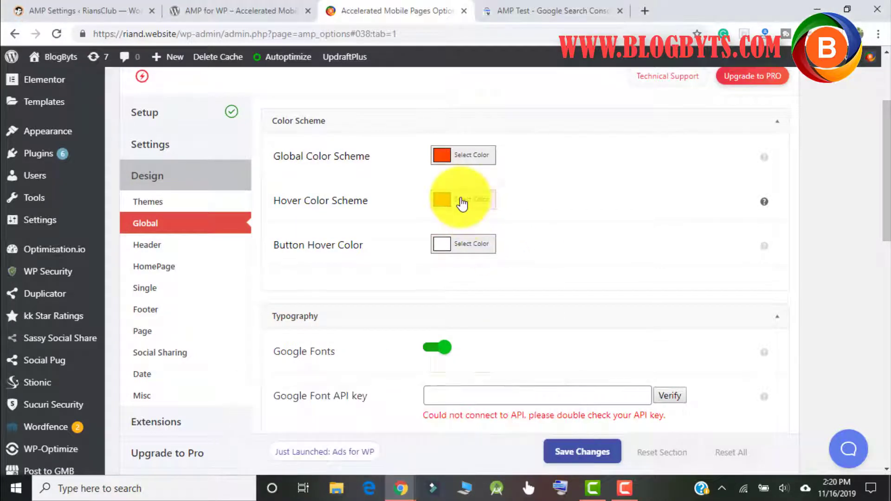
Step: Set the Hover Color Scheme to a bright green and save the changes
left_click(463, 201)
left_click_drag(547, 247, 549, 268)
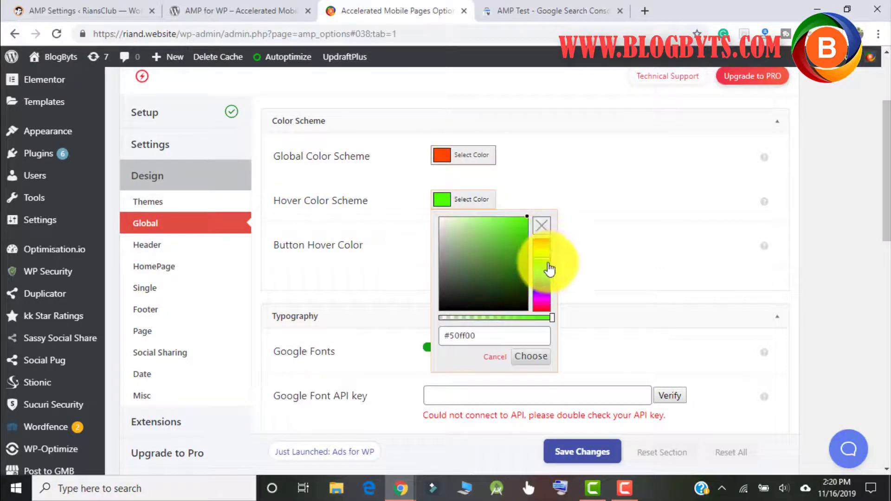
left_click(582, 457)
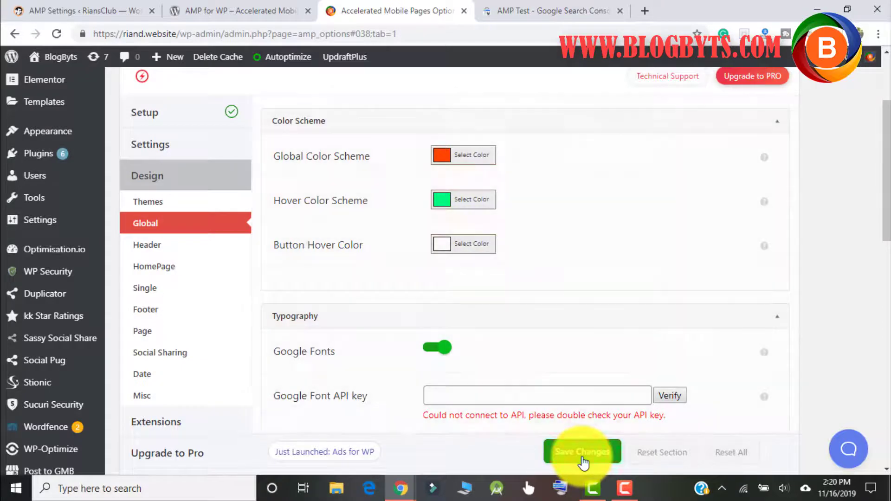
Step: Reload the AMP post and check the hover color on the share links and the article's topic list
mouse_move(401, 489)
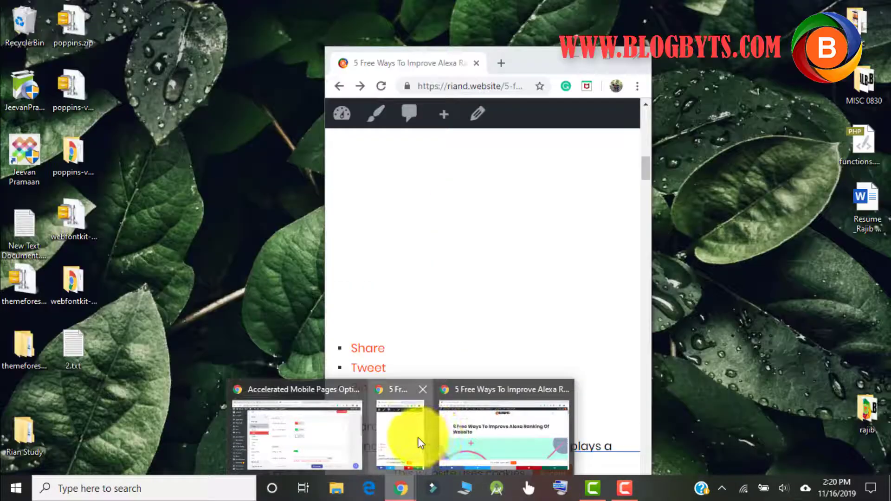
left_click(418, 438)
left_click(382, 87)
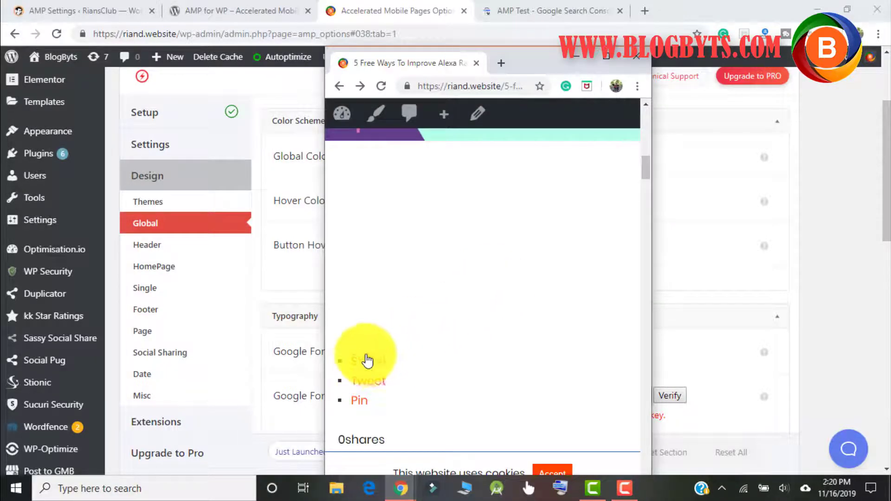
scroll(366, 395, "down", 10)
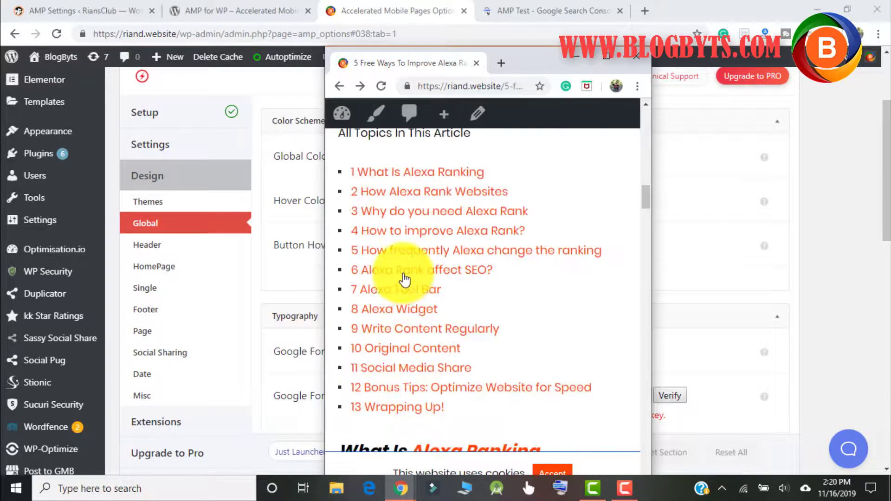
Step: Look through the rest of the AMP post, checking how links, headings, the author box and the comment button are coloured
scroll(409, 325, "down", 5)
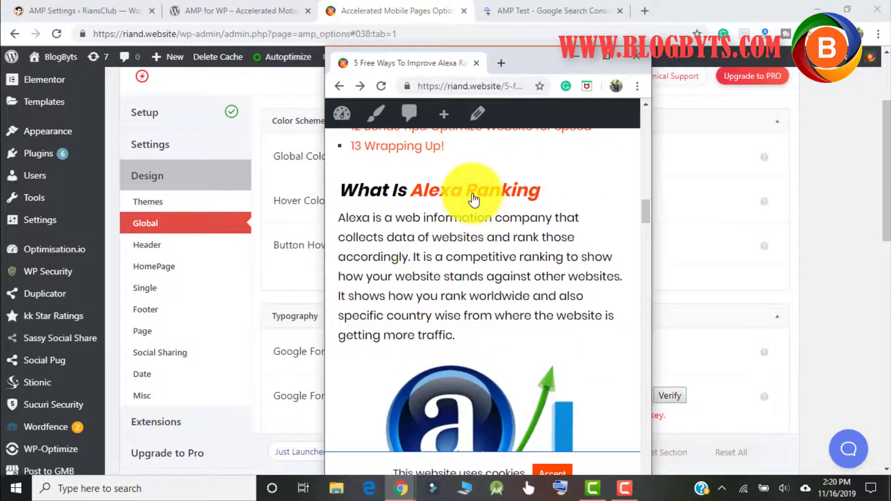
scroll(520, 285, "down", 15)
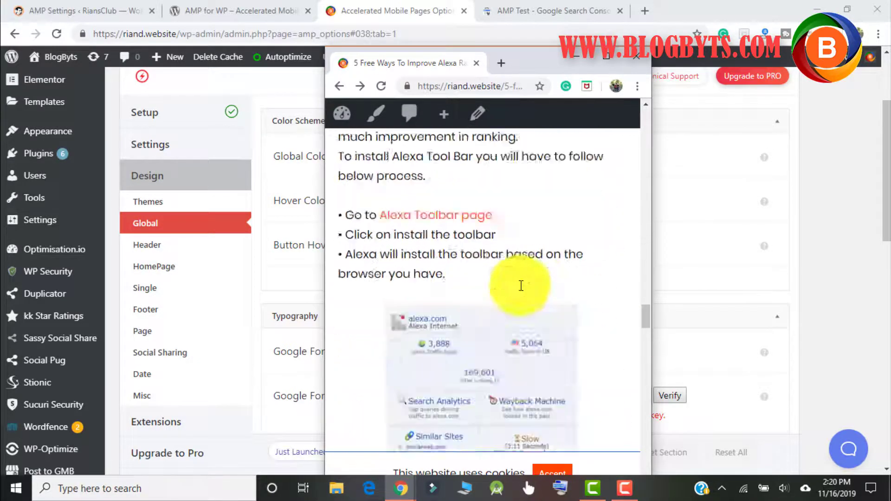
scroll(521, 285, "down", 10)
scroll(520, 286, "down", 10)
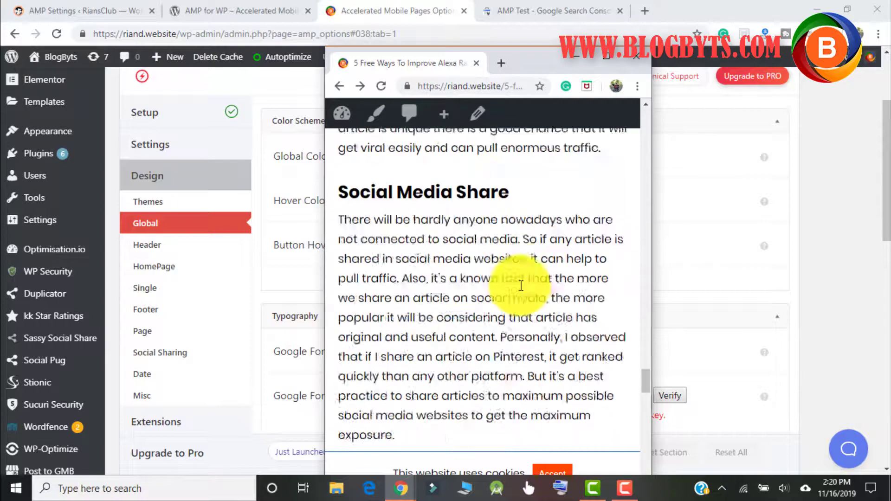
scroll(521, 285, "down", 5)
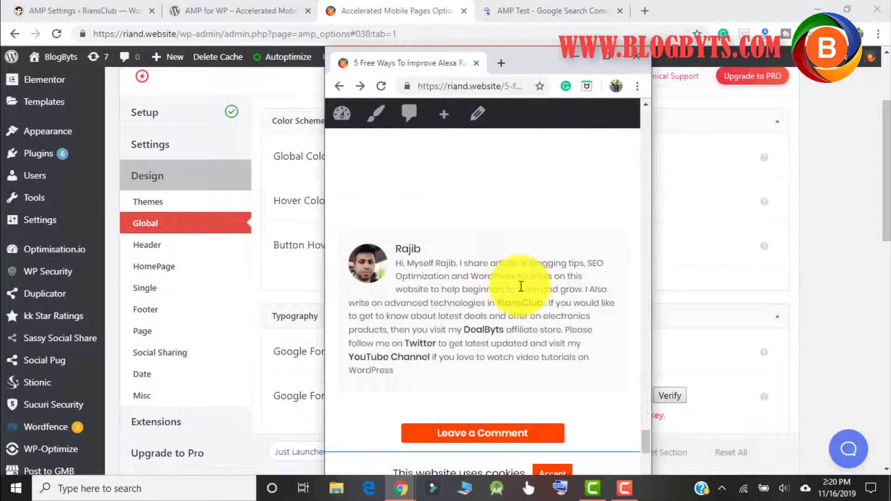
left_click(313, 277)
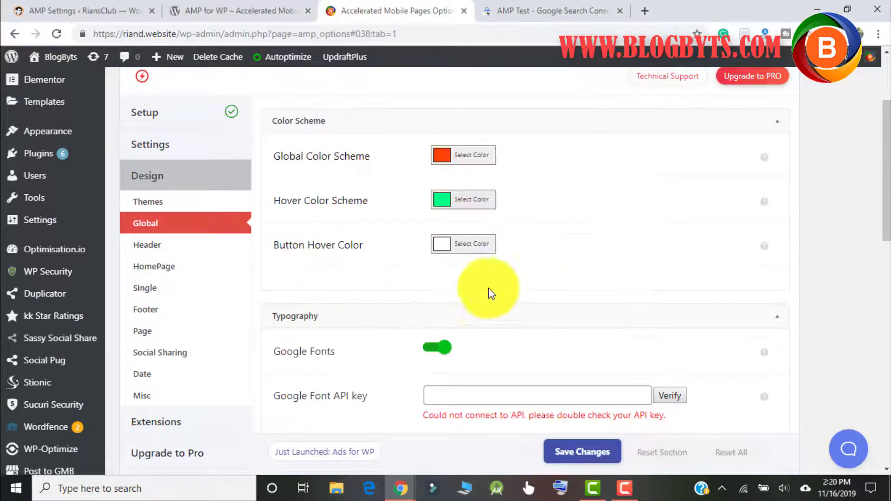
Step: Review the Google Fonts options under Typography and compare them with the font used in the AMP post
scroll(595, 261, "down", 2)
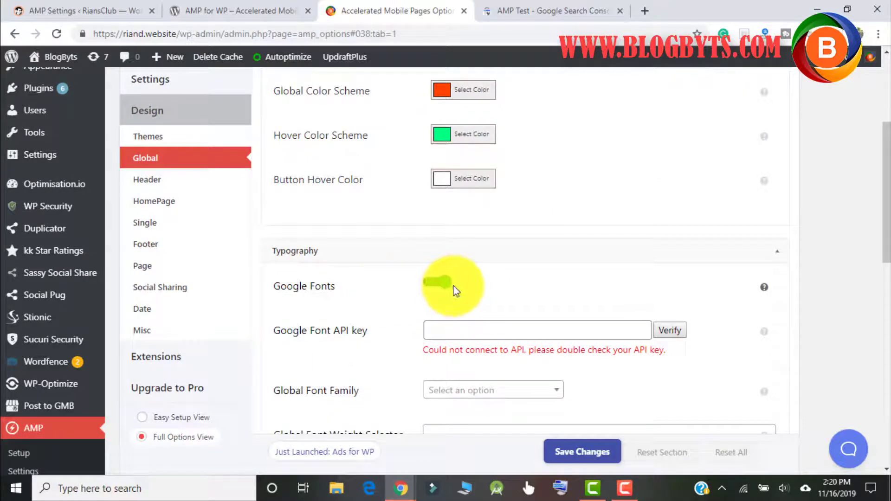
scroll(446, 371, "down", 4)
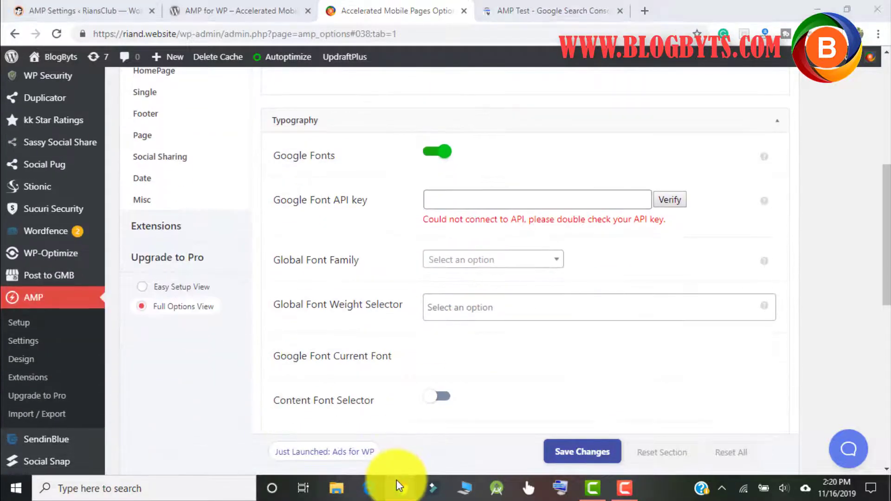
mouse_move(398, 485)
left_click(411, 435)
scroll(493, 303, "up", 15)
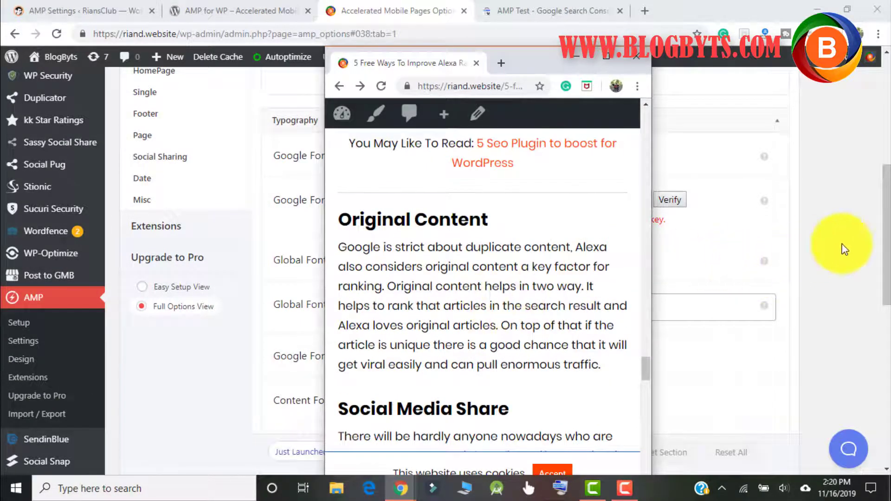
left_click(831, 249)
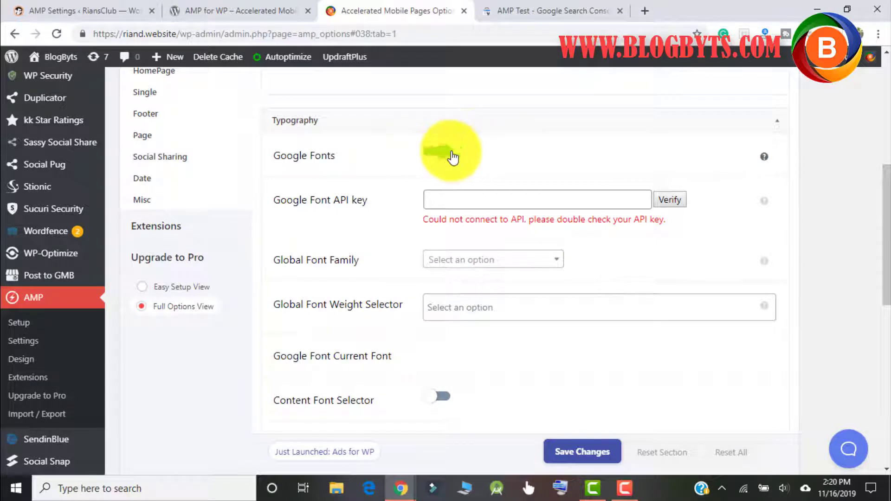
Step: Review the remaining Global design settings, from the Content Font Selector through General and Font Icon Library to Custom CSS
scroll(343, 237, "down", 4)
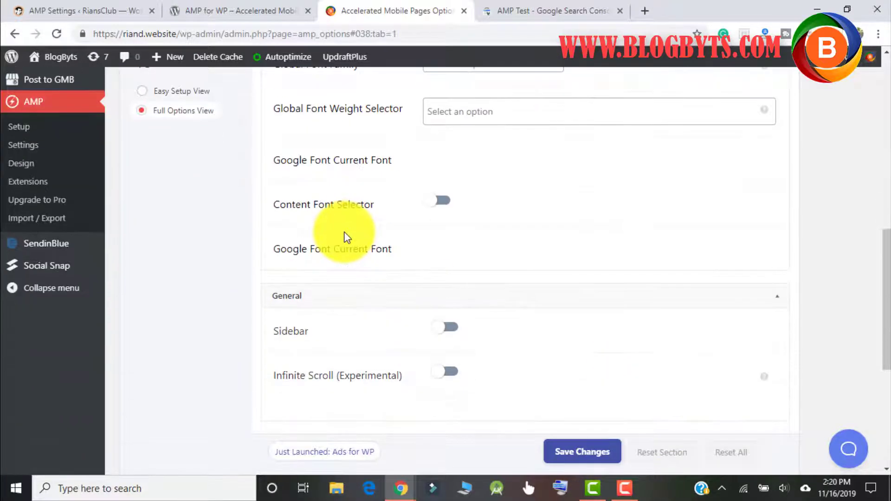
scroll(344, 235, "down", 1)
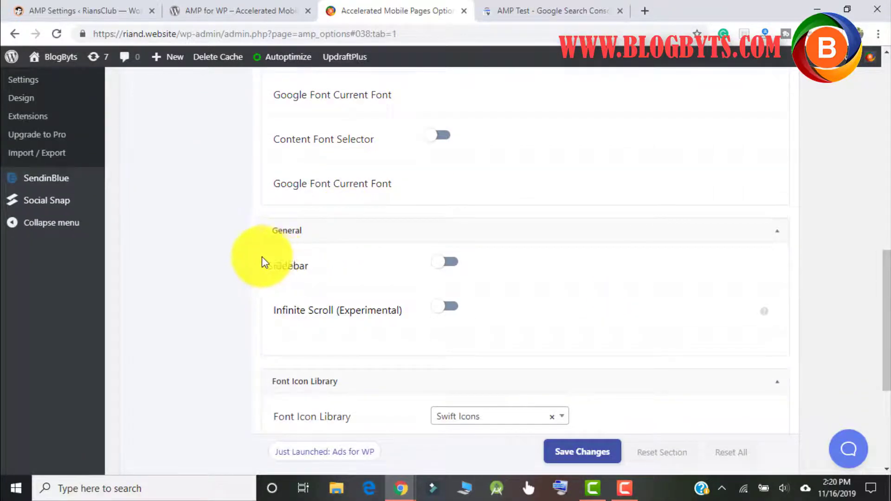
scroll(349, 256, "down", 2)
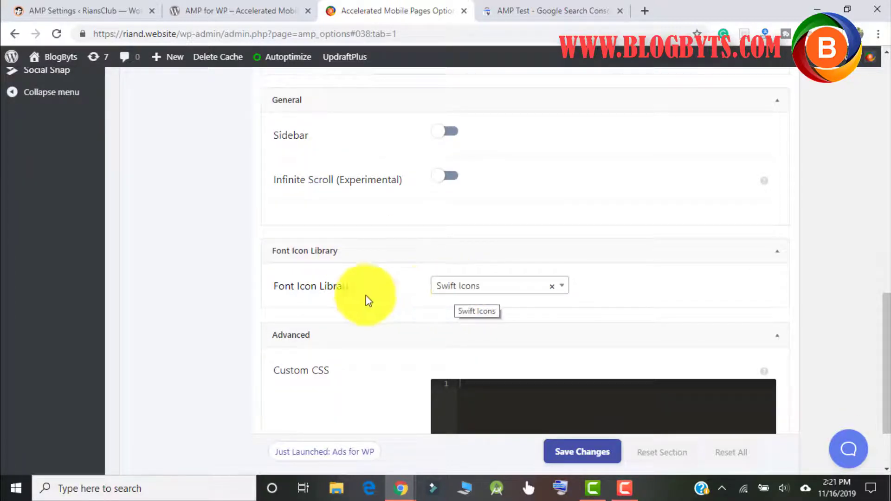
scroll(357, 296, "down", 2)
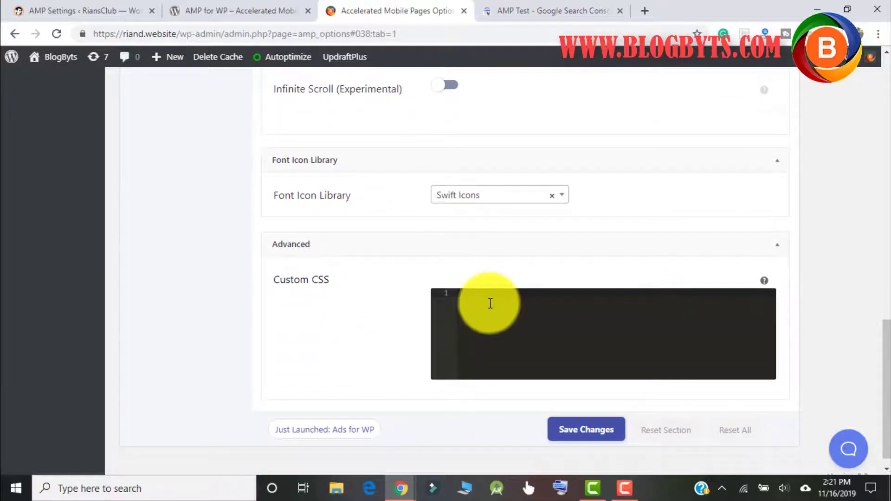
scroll(580, 304, "up", 15)
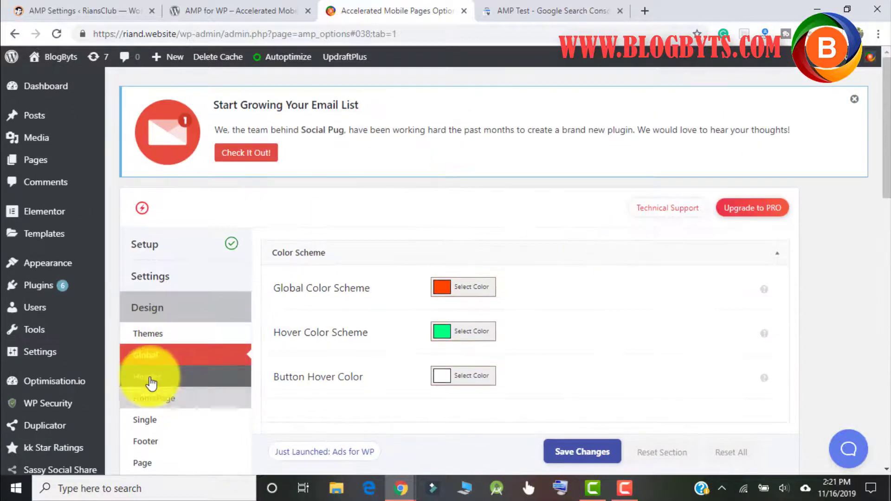
Step: Open the Header design settings and compare the available header types with the header of the AMP post
left_click(151, 383)
scroll(464, 288, "down", 3)
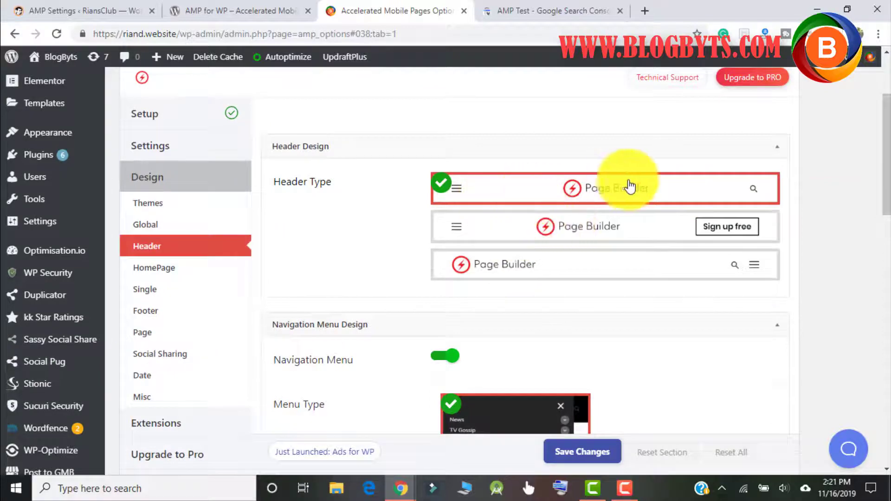
left_click(403, 488)
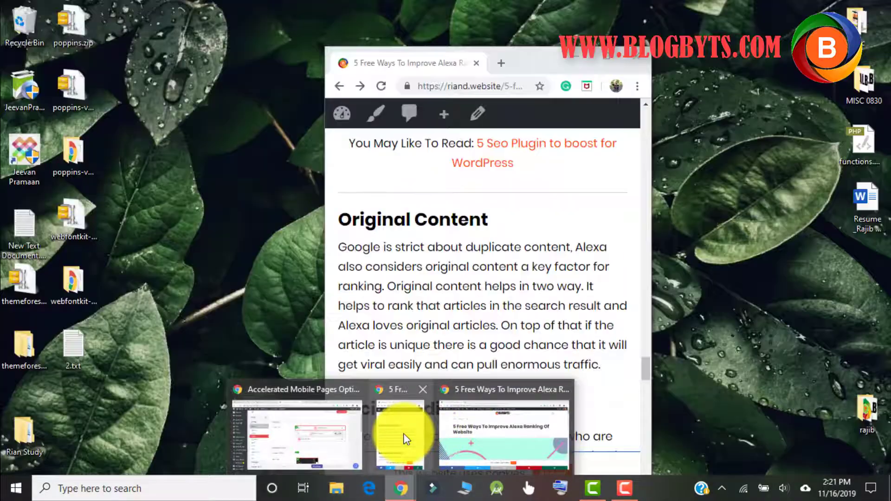
left_click(403, 439)
scroll(436, 213, "down", 10)
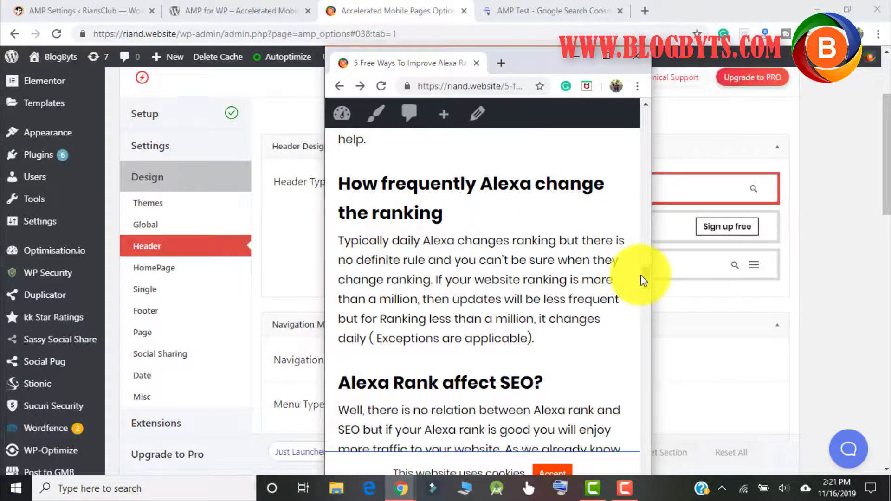
left_click_drag(641, 276, 648, 110)
left_click(655, 251)
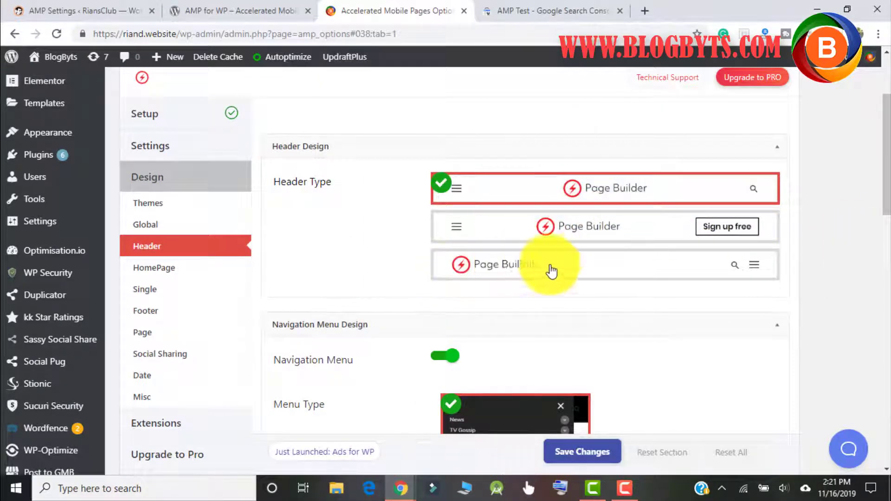
Step: Review the Navigation Menu Design options and open the AMP post's navigation menu to compare it with the menu type
scroll(513, 241, "down", 3)
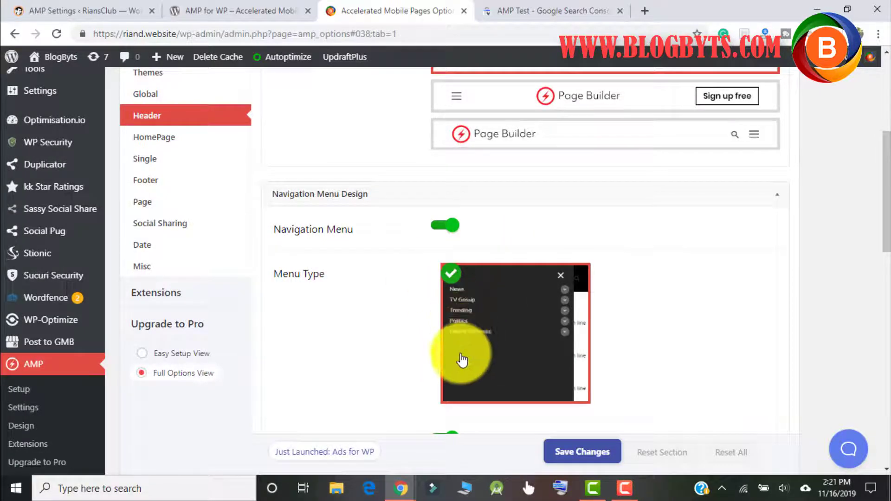
scroll(462, 360, "down", 3)
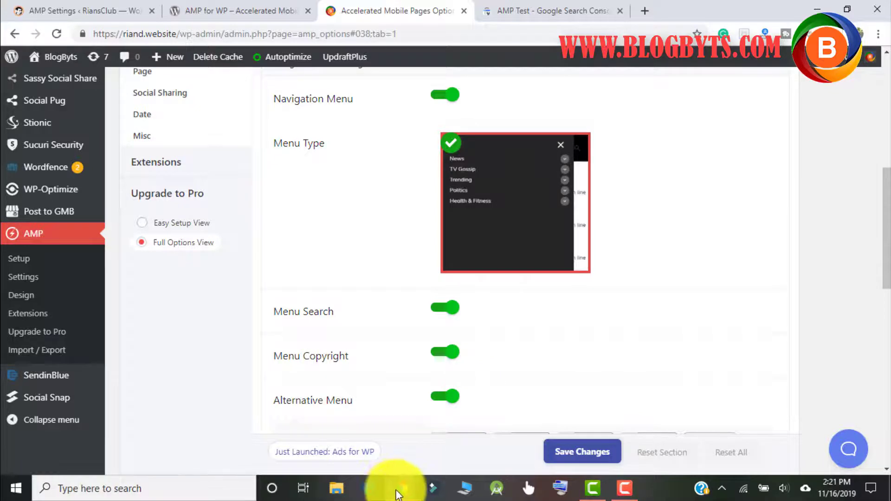
mouse_move(400, 482)
left_click(418, 429)
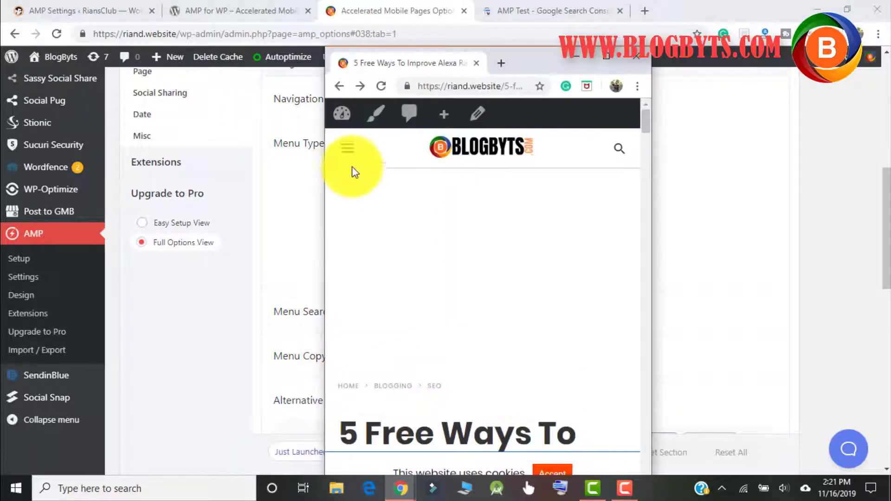
left_click(347, 147)
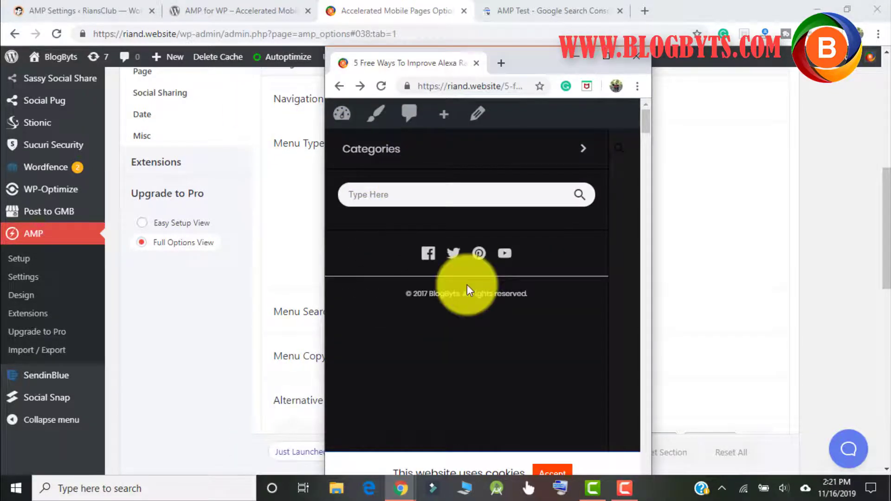
left_click(714, 257)
Step: Turn off the Navigation Menu, save the changes, and reload the AMP post to check its header
scroll(447, 301, "up", 4)
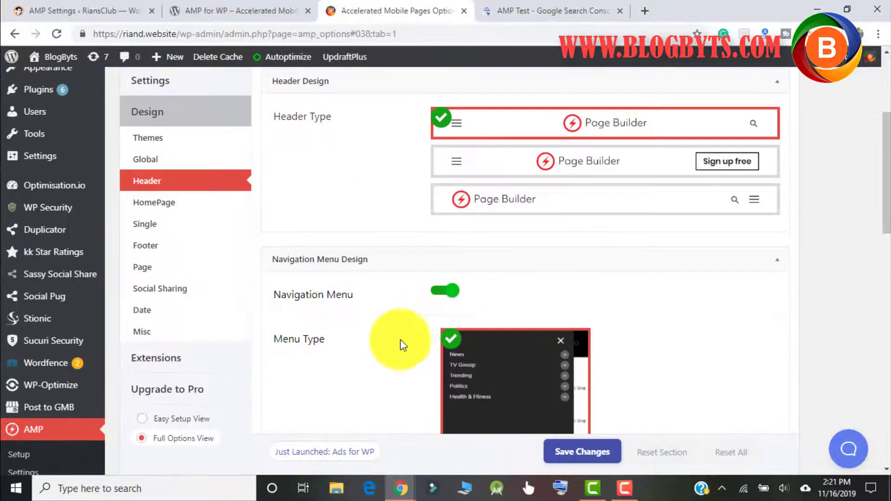
left_click(438, 296)
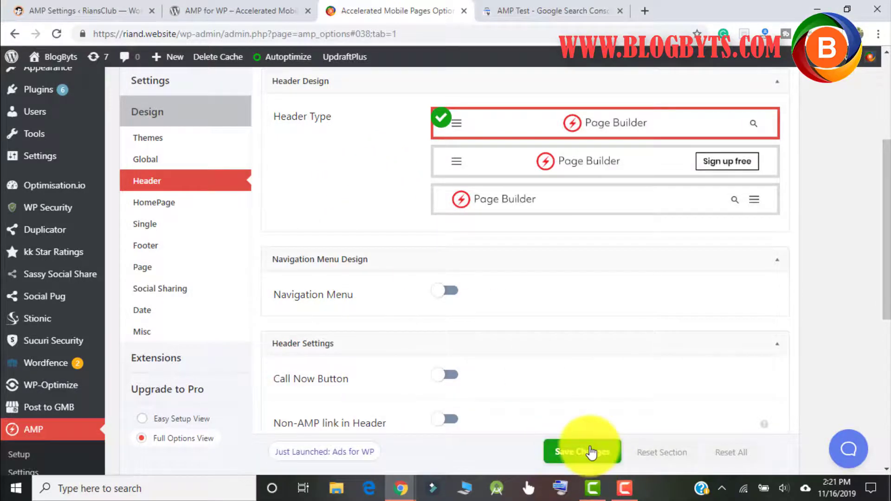
left_click(589, 451)
mouse_move(406, 495)
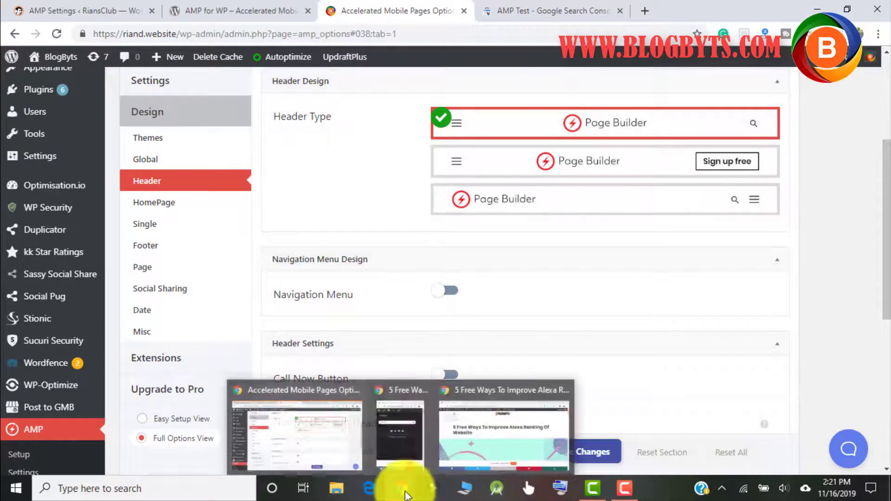
left_click(400, 437)
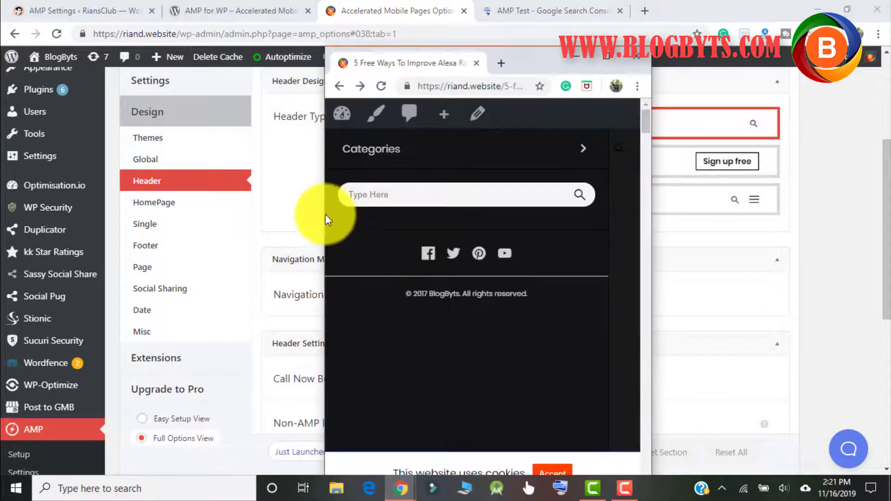
left_click(381, 87)
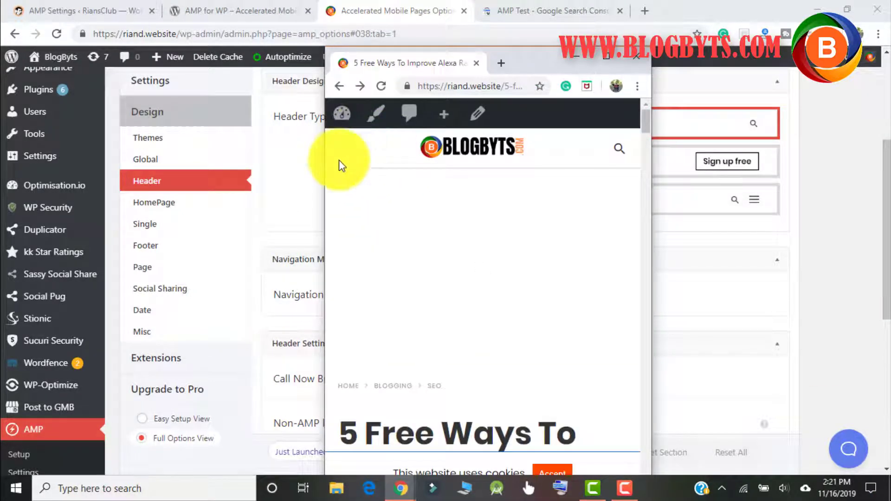
left_click(299, 241)
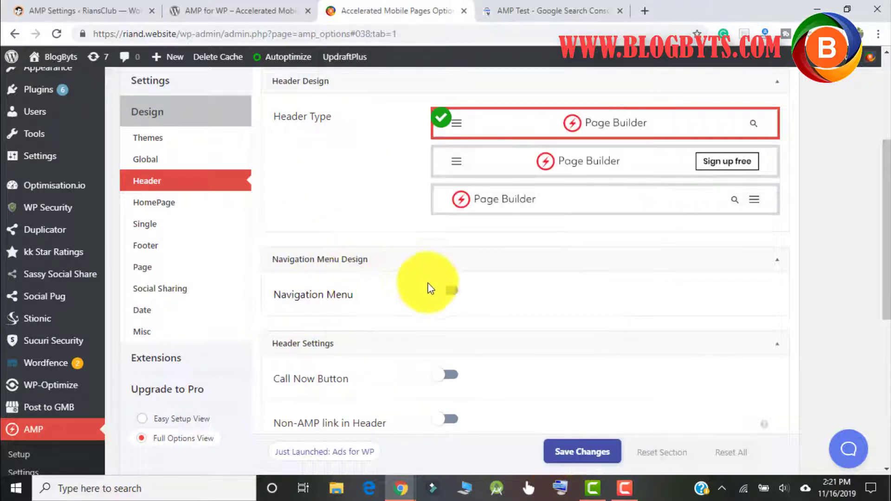
Step: Turn the Navigation Menu back on, save the changes, and reload the AMP post to check its menu
left_click(453, 292)
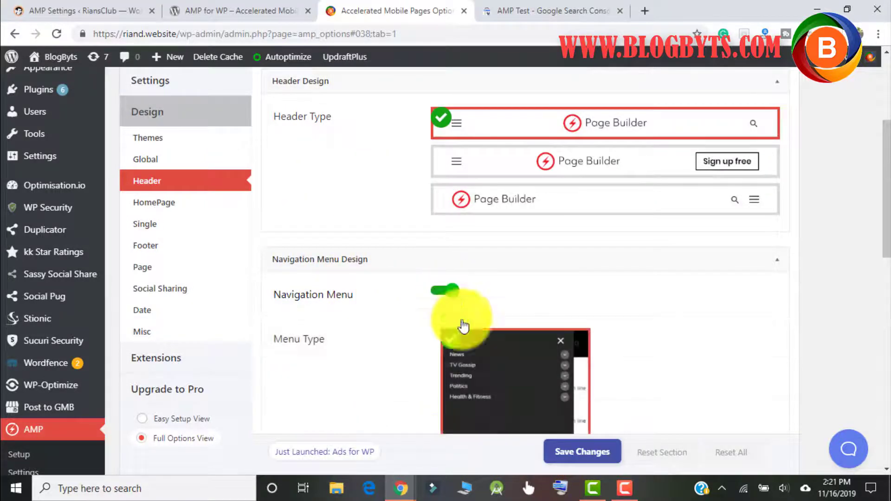
left_click(567, 452)
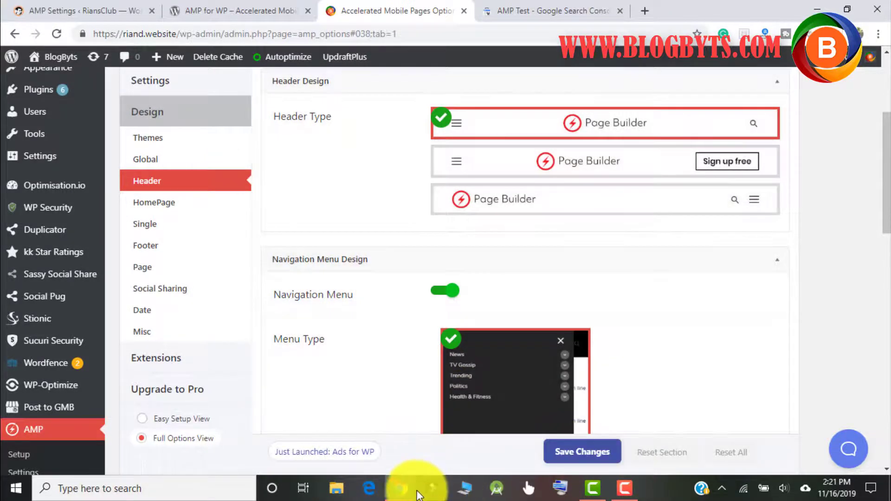
left_click(411, 491)
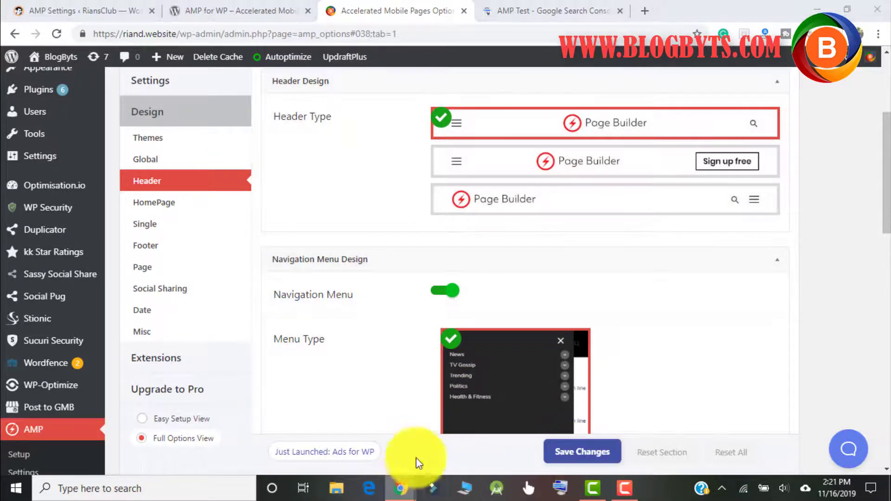
left_click(407, 440)
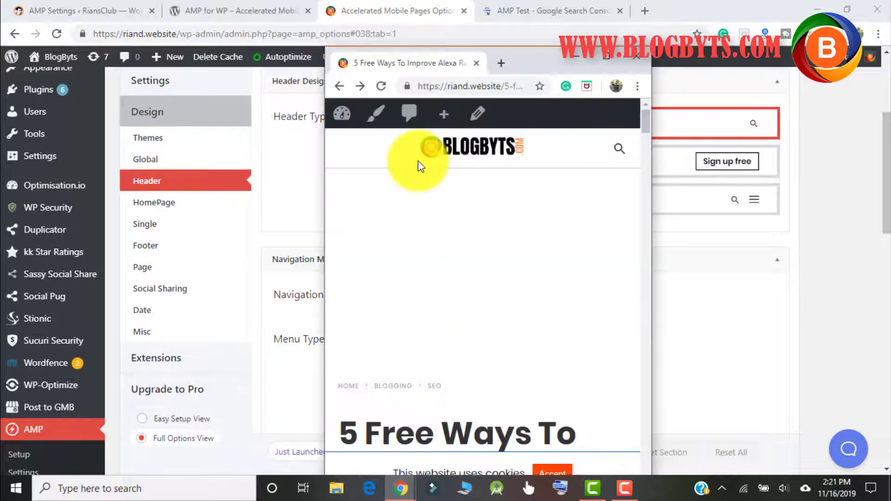
left_click(381, 87)
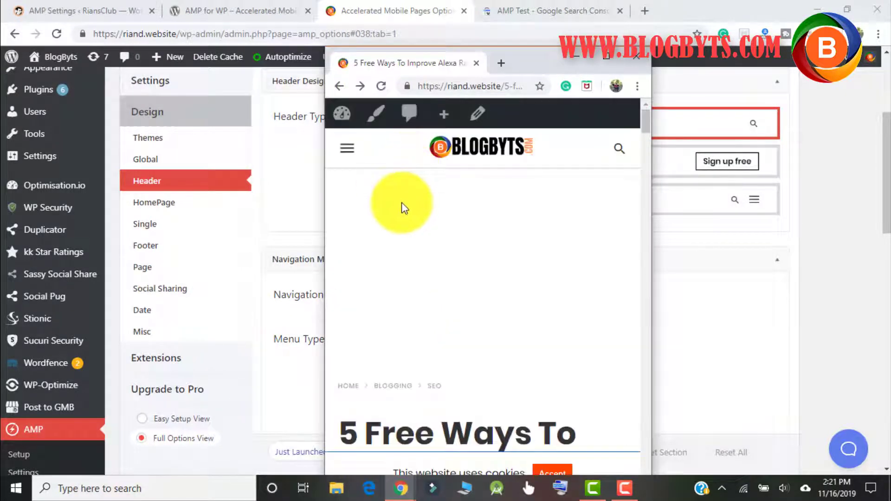
left_click(352, 156)
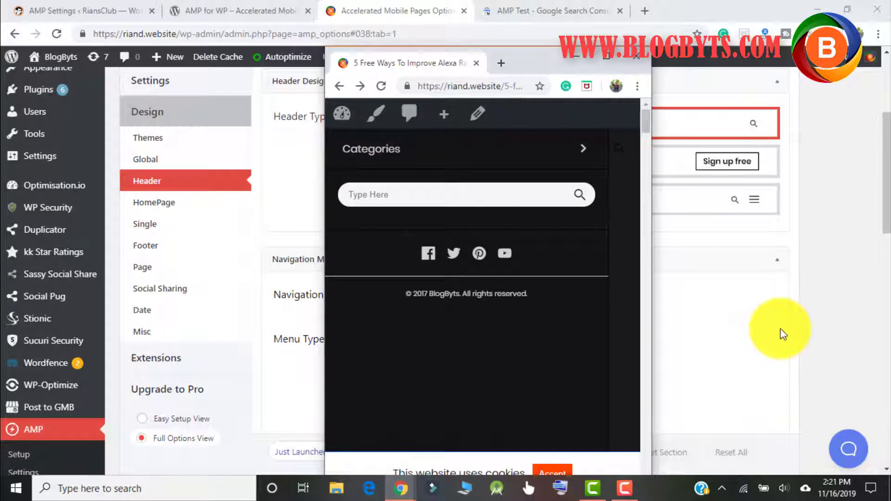
left_click(801, 367)
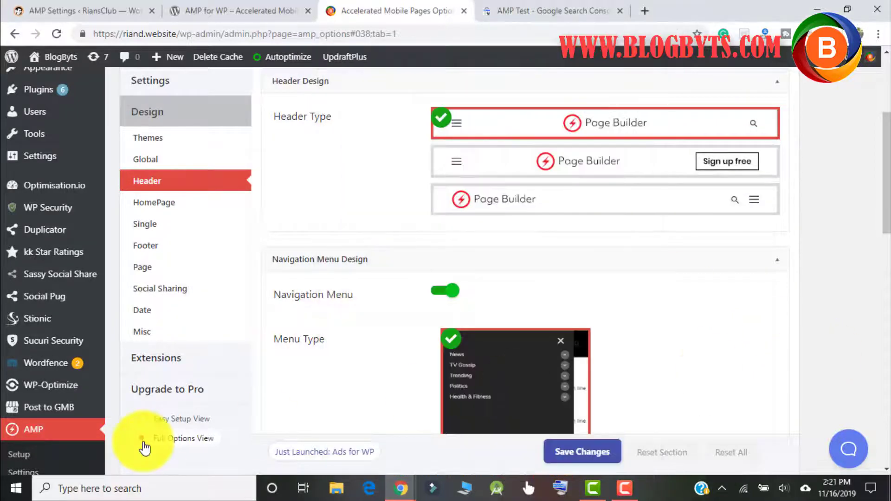
Step: Open the WordPress Menus page under Appearance in a separate browser tab, keeping the AMP Header settings open
scroll(70, 342, "down", 1)
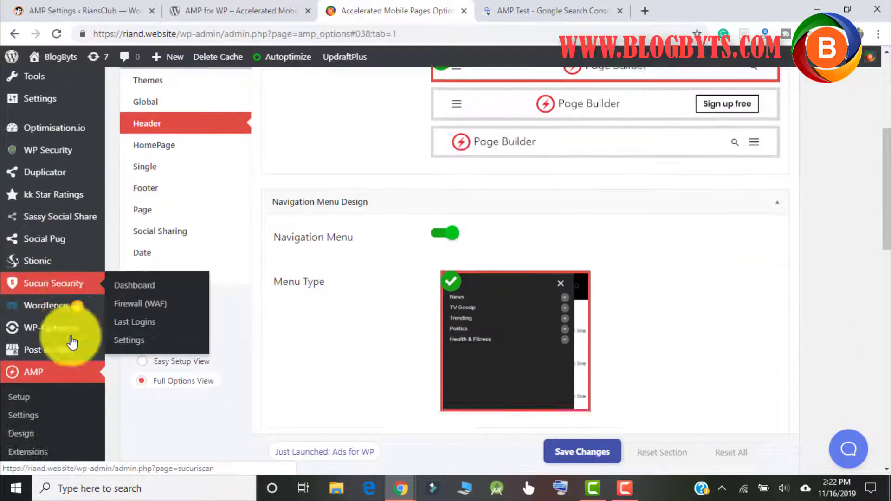
scroll(79, 307, "up", 5)
mouse_move(69, 266)
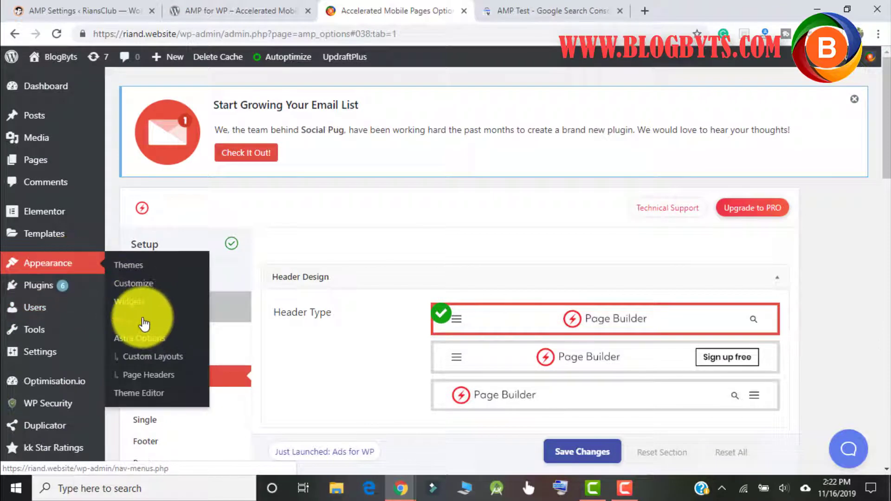
right_click(158, 322)
left_click(177, 329)
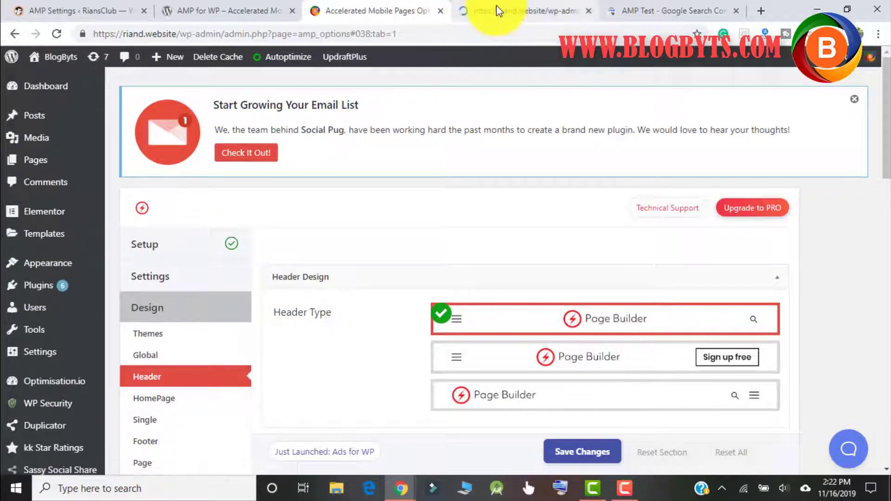
left_click(496, 9)
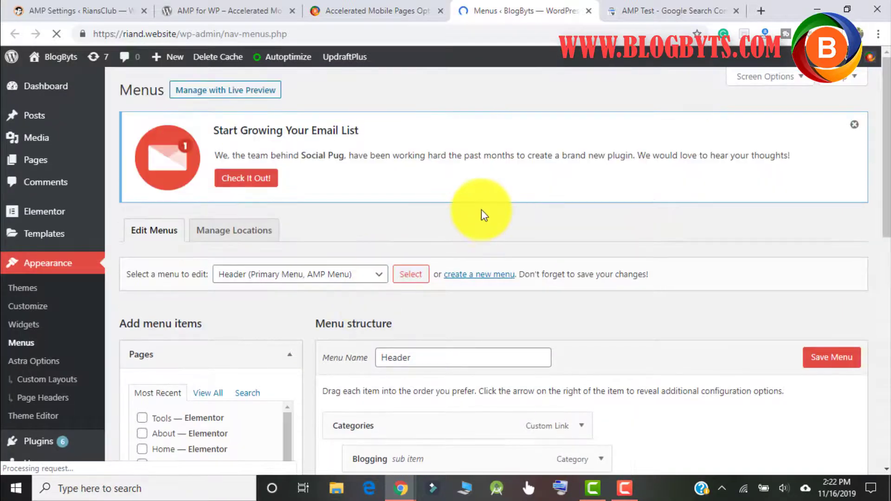
Step: Review the Header menu's structure, the details of its Categories item, and its display locations, including AMP Menu
scroll(483, 210, "down", 6)
scroll(480, 208, "down", 5)
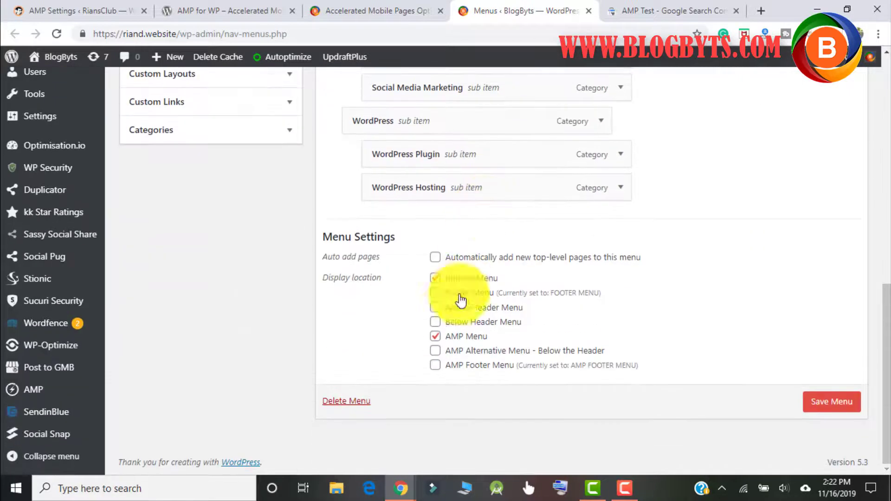
scroll(465, 215, "up", 11)
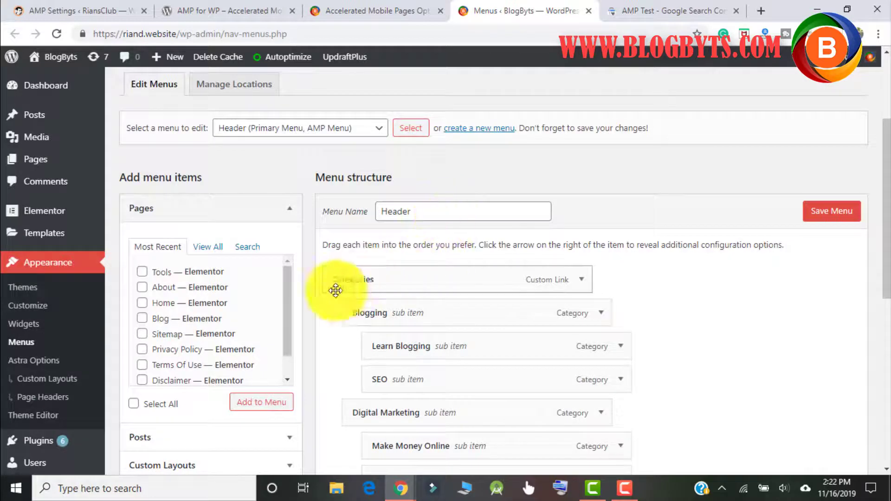
left_click(583, 282)
scroll(613, 223, "down", 7)
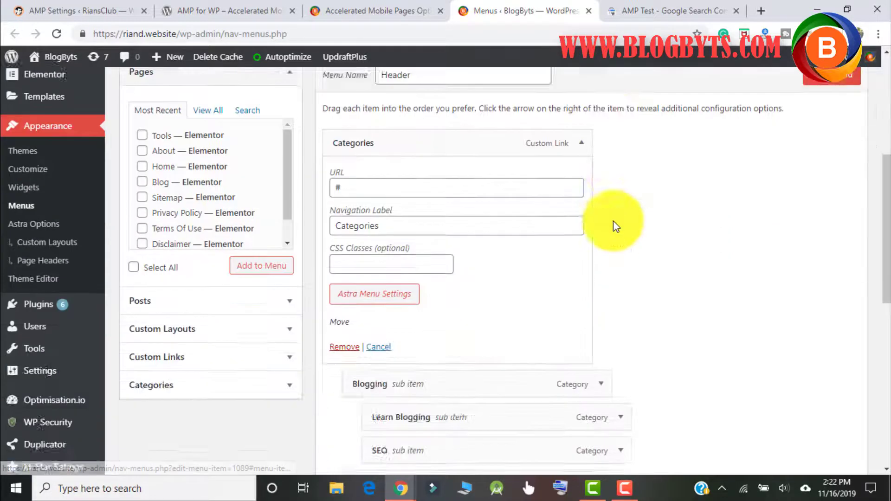
scroll(490, 253, "down", 3)
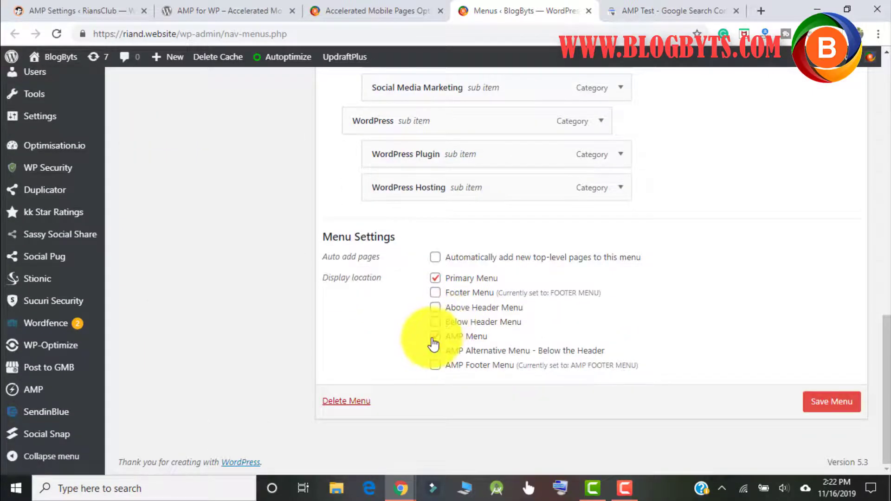
left_click(434, 337)
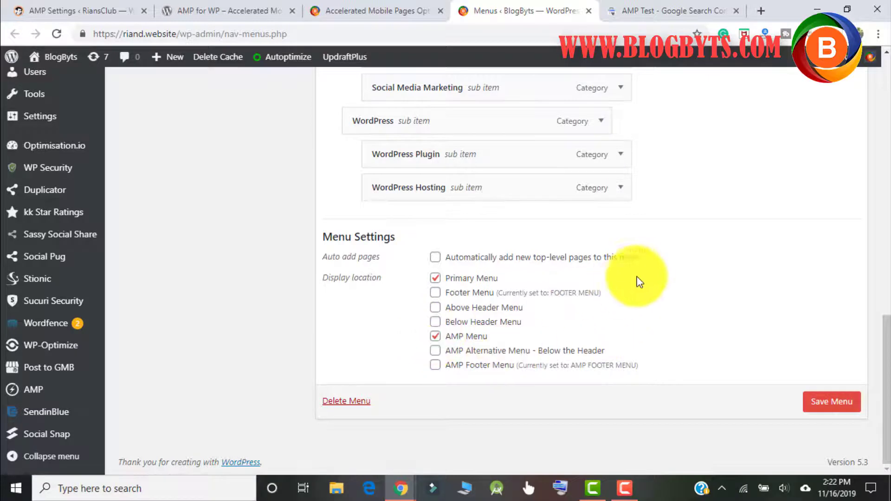
scroll(636, 278, "up", 6)
scroll(643, 275, "up", 4)
scroll(643, 275, "down", 9)
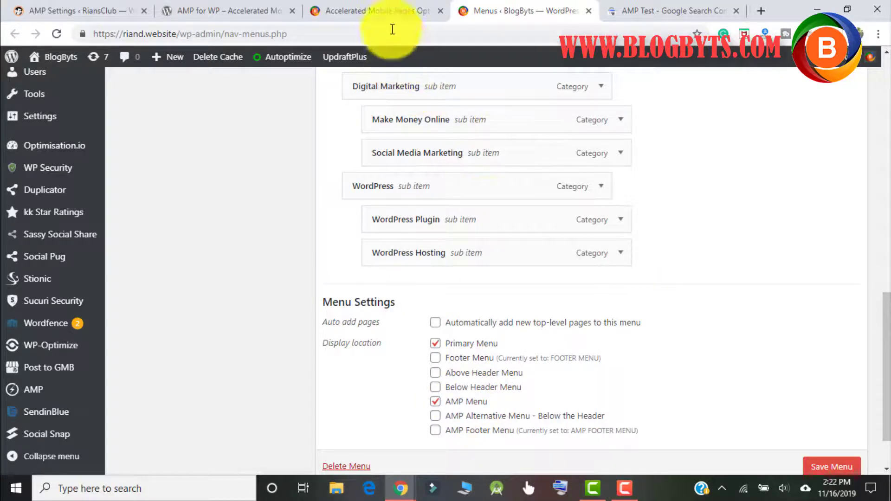
Step: Return to the AMP Header settings, review the remaining options, and switch Advanced Header Design on and off to view its fields
left_click(375, 14)
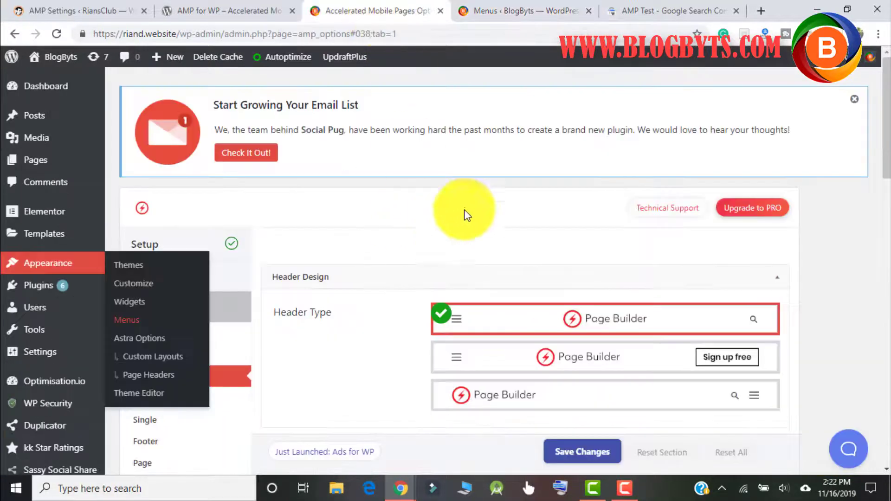
scroll(523, 180, "down", 12)
scroll(523, 180, "down", 7)
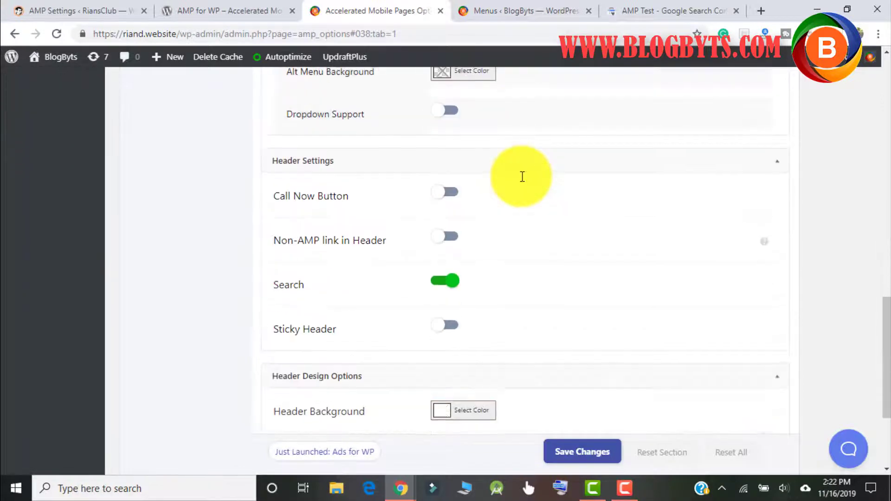
scroll(522, 176, "down", 4)
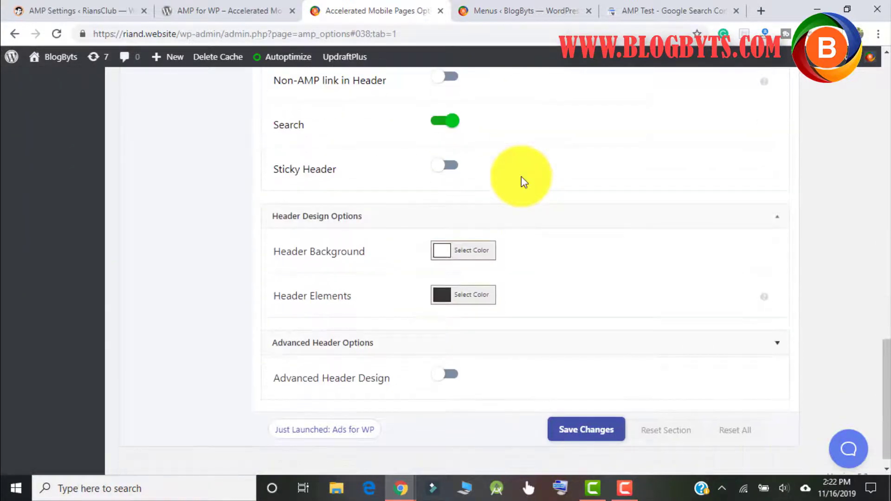
left_click(454, 365)
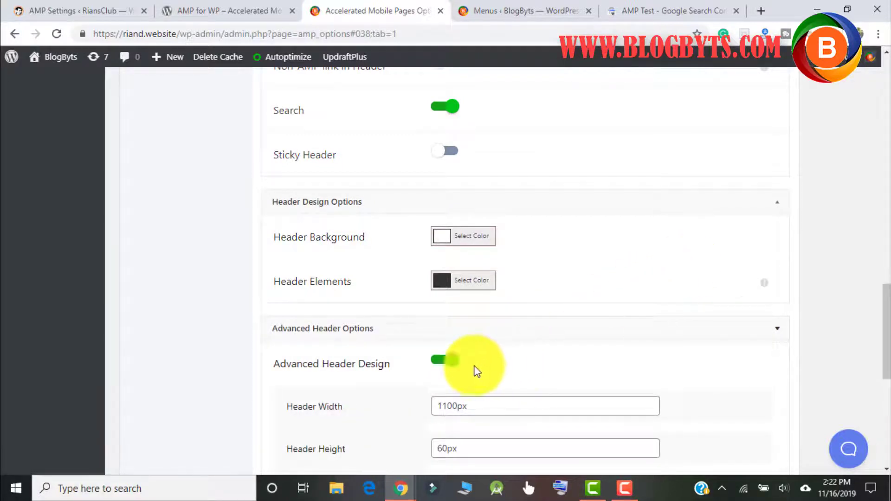
left_click(443, 361)
Step: Open the HomePage design settings and review the General and Loop Display Controls options
scroll(674, 262, "up", 6)
scroll(672, 260, "up", 5)
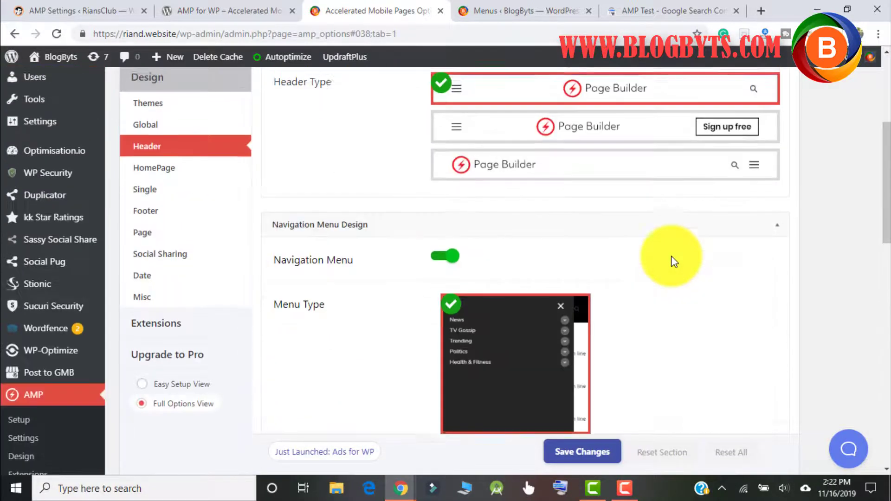
left_click(182, 232)
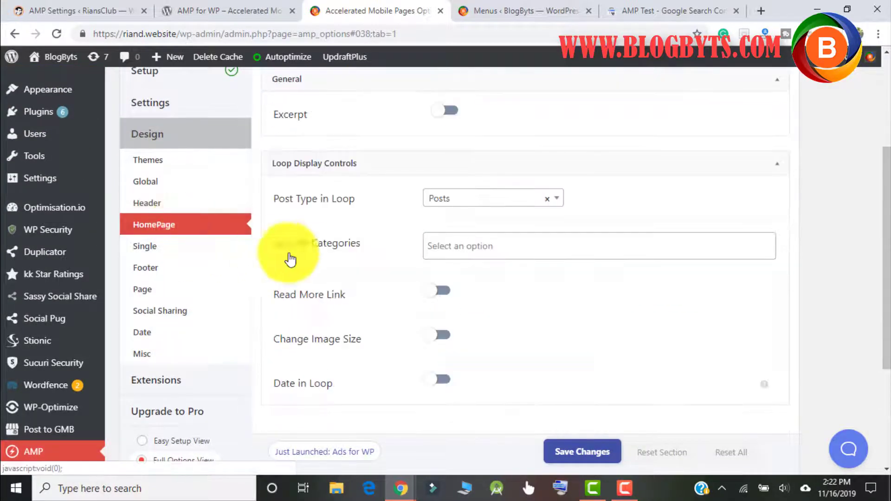
scroll(375, 261, "up", 4)
scroll(375, 261, "down", 4)
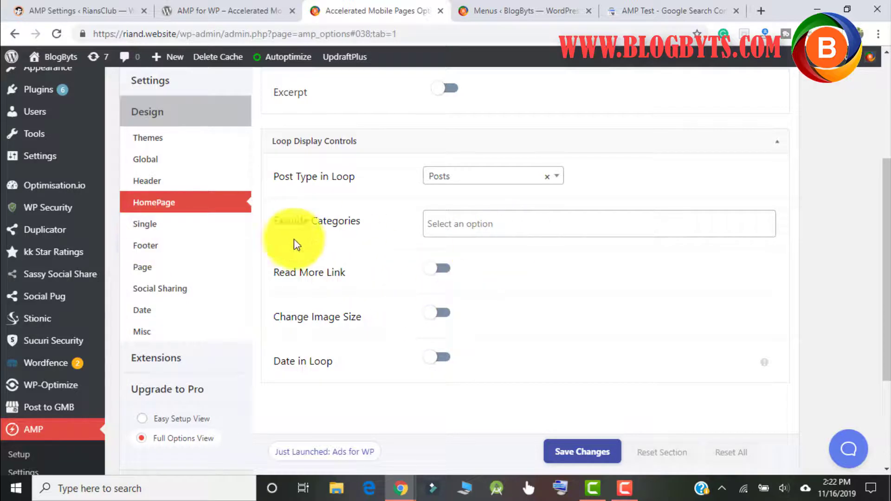
Step: Open the Single design settings and compare the available single post designs with the AMP post
left_click(175, 229)
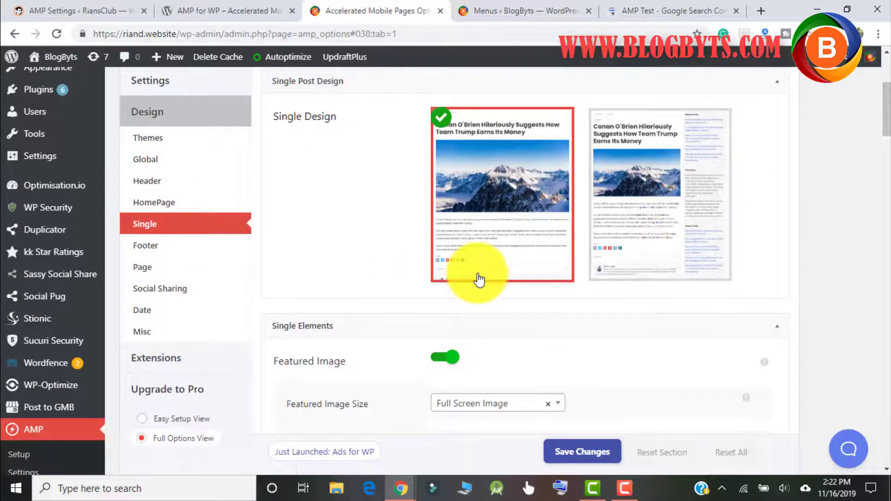
scroll(337, 204, "up", 2)
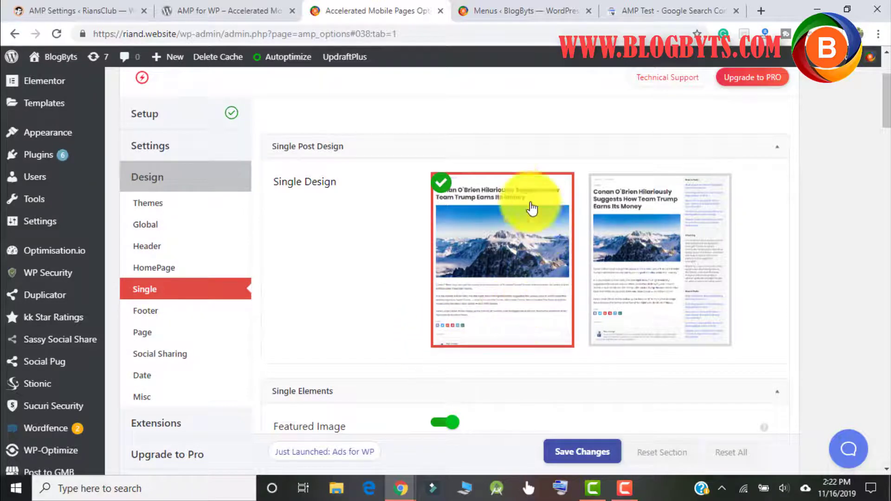
mouse_move(400, 487)
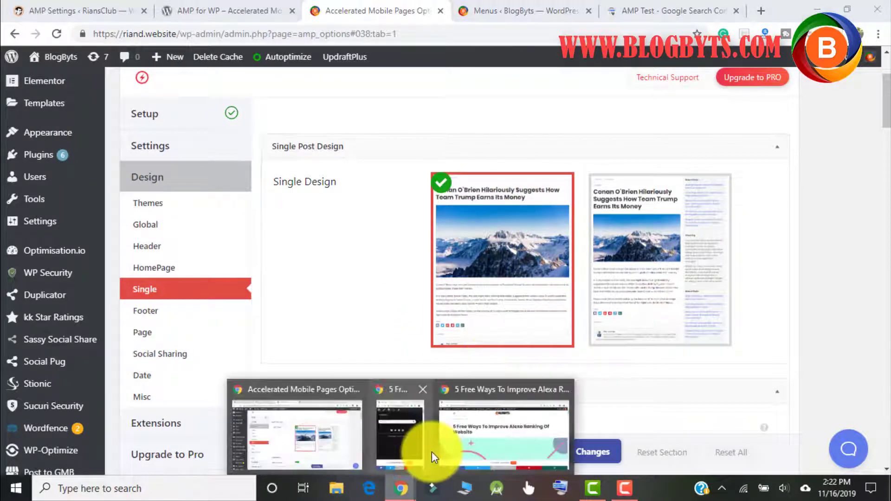
left_click(432, 443)
left_click(581, 153)
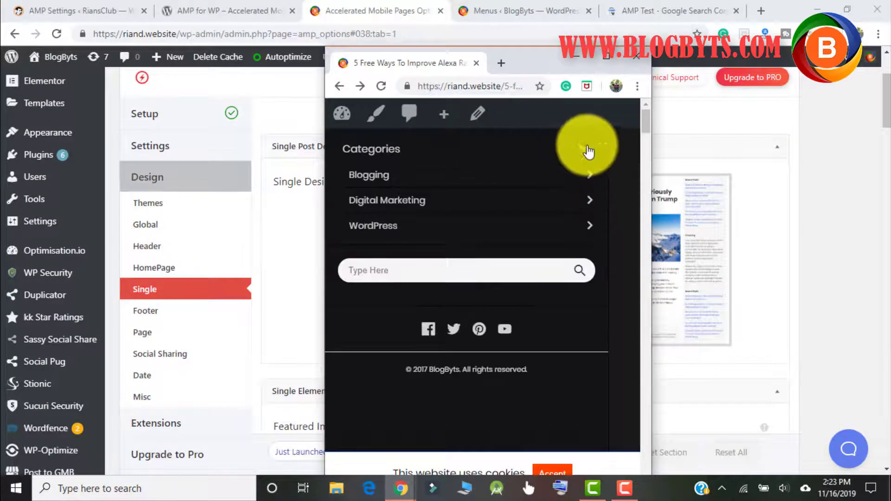
left_click(622, 184)
scroll(470, 239, "down", 15)
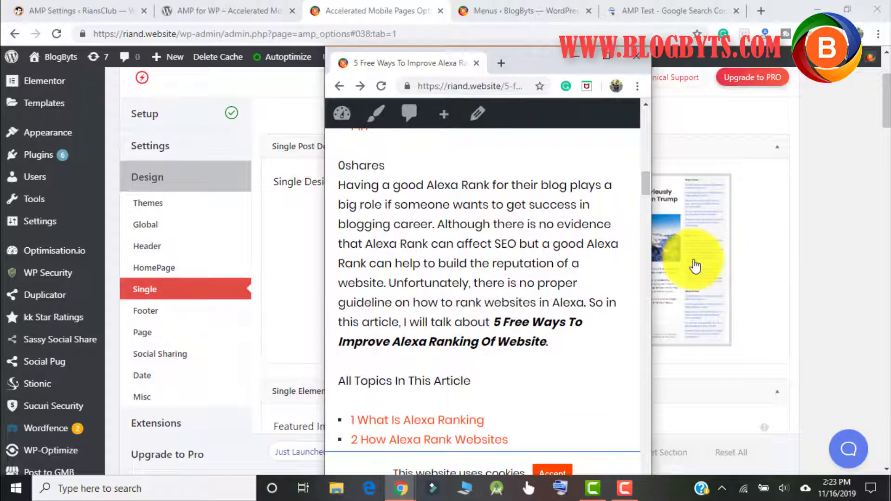
left_click(839, 266)
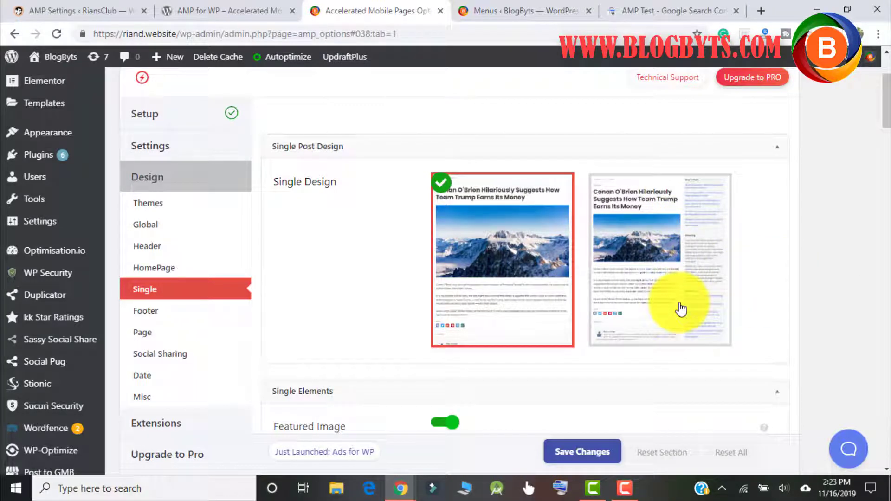
Step: Review the first Single Elements options and check the AMP post from its content down to the author box and back
scroll(391, 269, "down", 1)
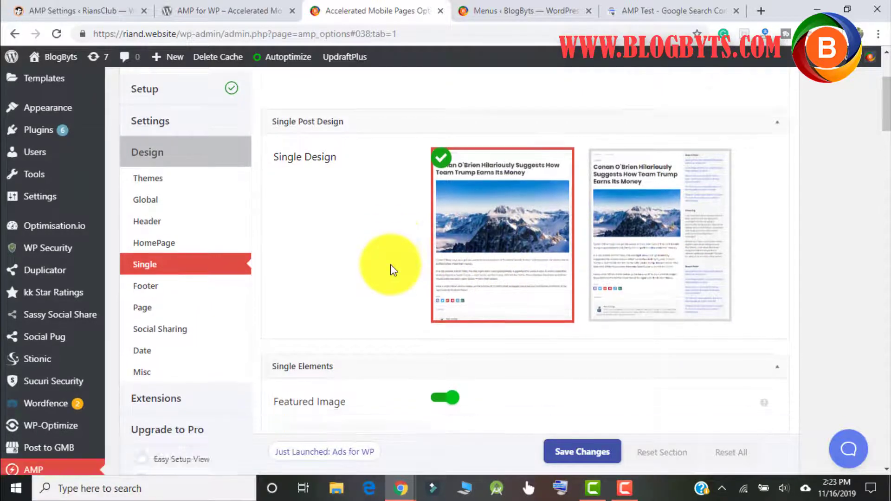
scroll(391, 269, "down", 5)
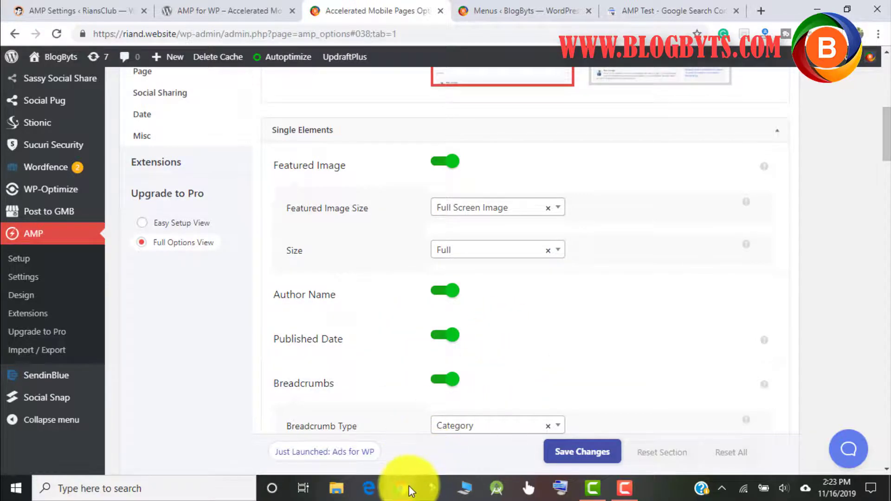
mouse_move(411, 492)
left_click(416, 448)
scroll(507, 280, "down", 10)
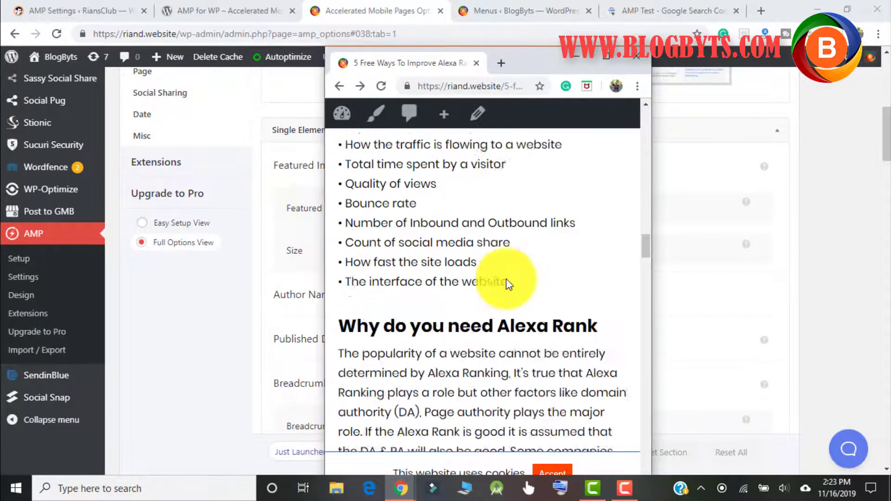
scroll(508, 284, "down", 20)
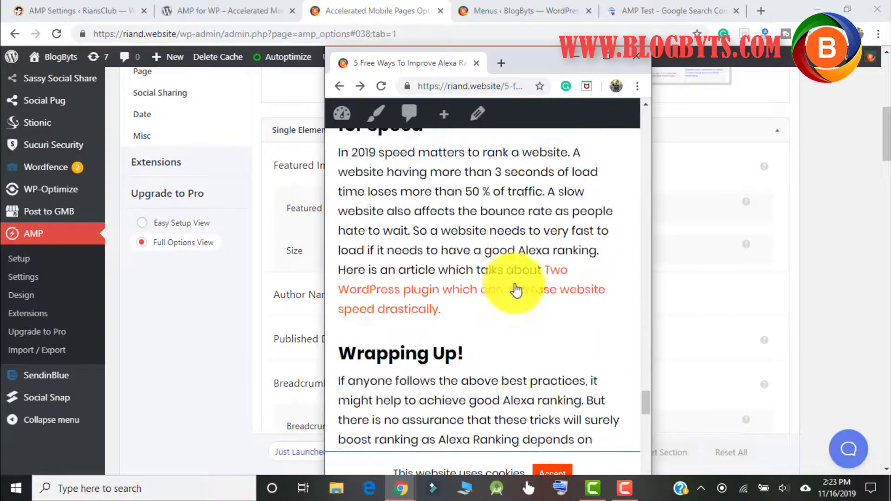
scroll(516, 290, "down", 10)
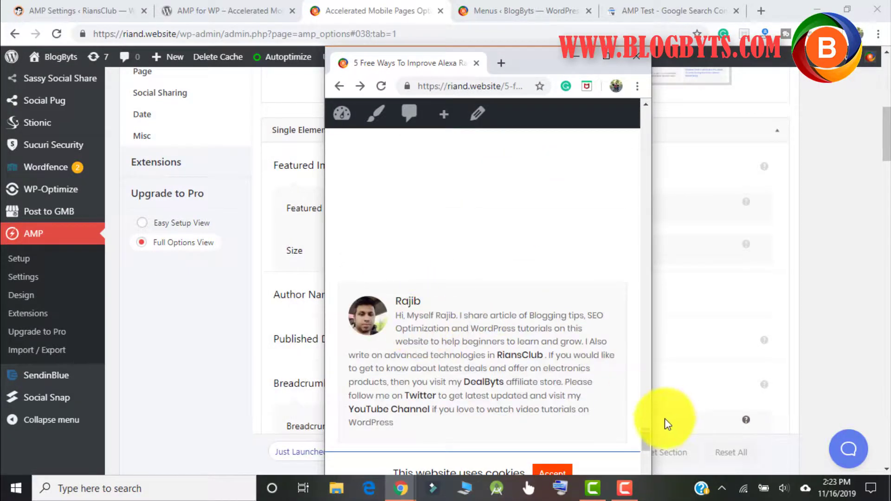
left_click_drag(648, 436, 620, 112)
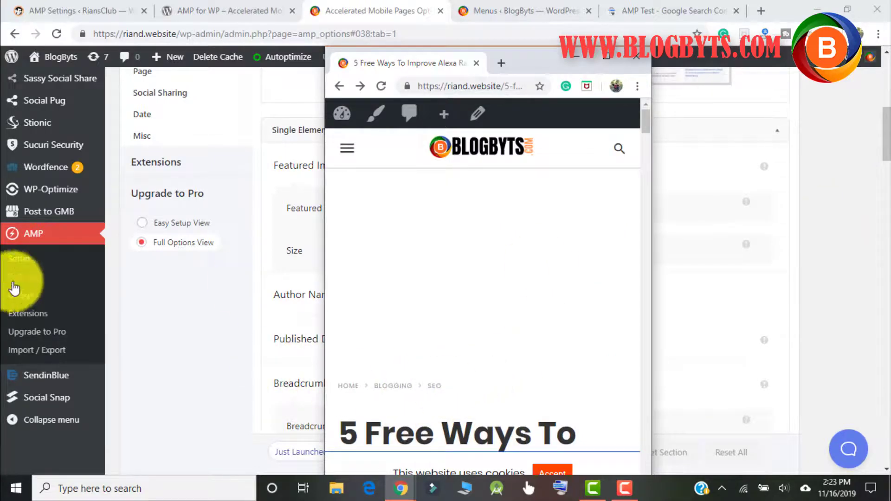
Step: Return to the Single settings and review the breadcrumb, category, tag, excerpt and next-previous link options
left_click(213, 325)
scroll(418, 283, "down", 4)
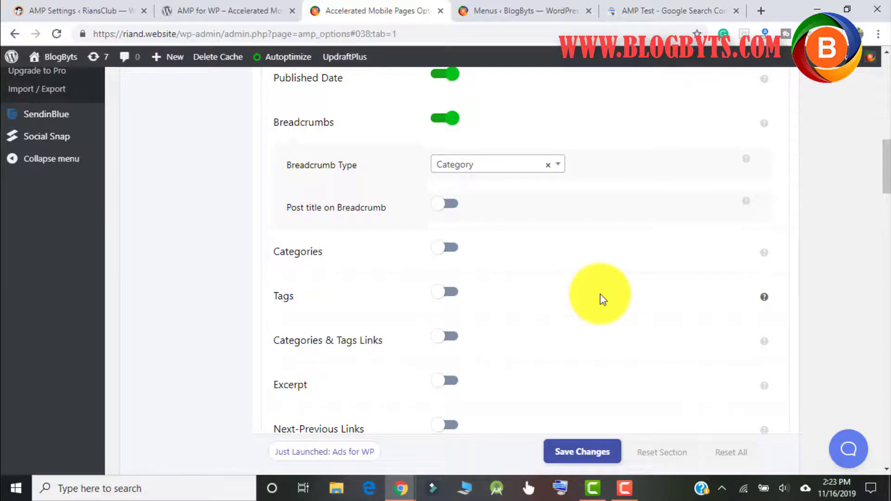
scroll(601, 293, "up", 12)
scroll(572, 235, "down", 5)
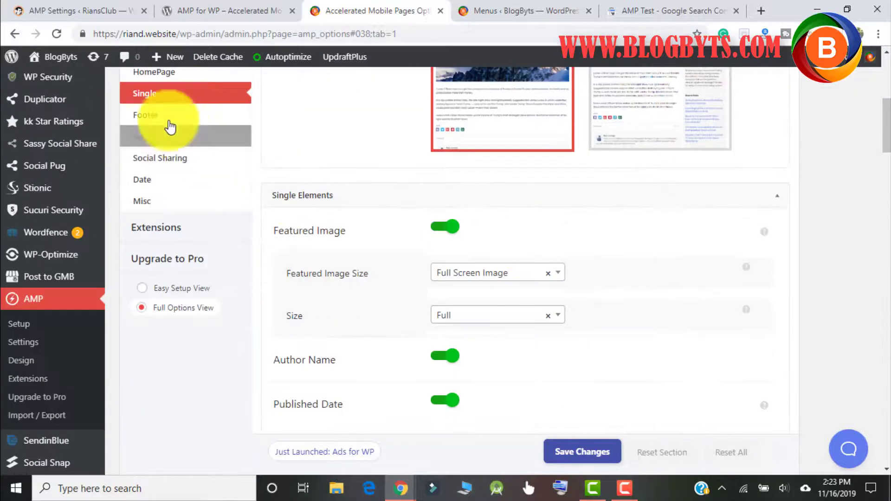
Step: Open the Footer design settings, review the footer type and General options, and compare them with the AMP post's footer
left_click(158, 114)
scroll(502, 199, "up", 5)
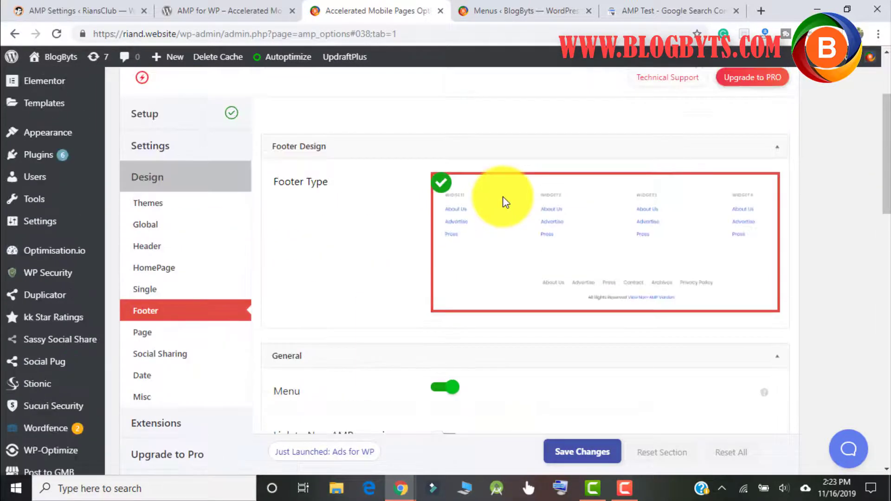
scroll(503, 201, "down", 2)
scroll(504, 204, "down", 3)
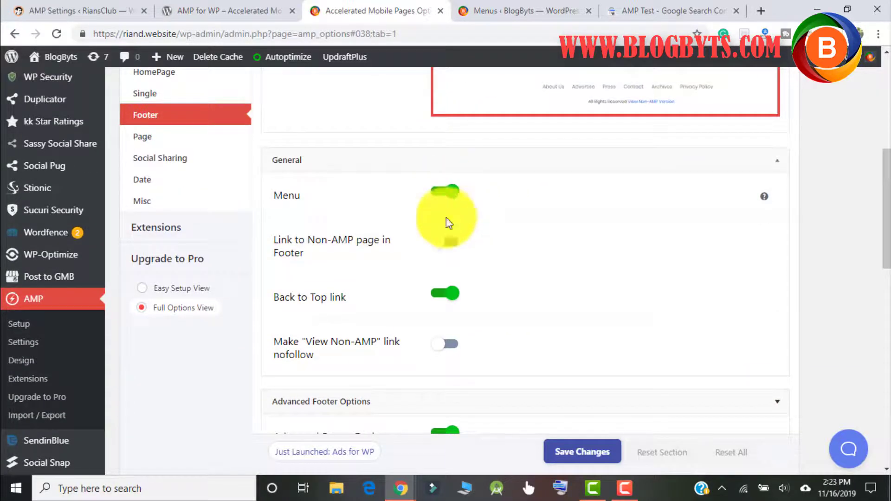
mouse_move(400, 488)
left_click(448, 438)
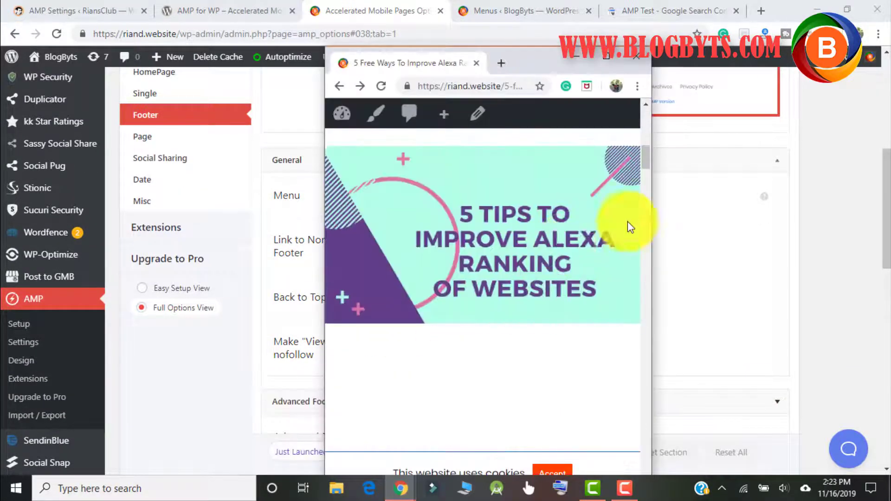
left_click_drag(648, 159, 637, 498)
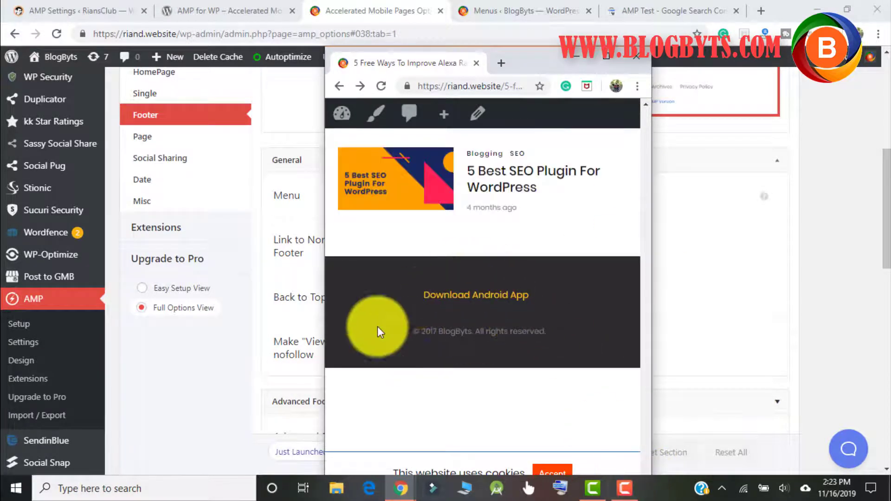
Step: Return to the Footer settings and review the Advanced Footer Options, from the text and link colors to the Footer 1 heading settings
left_click(194, 378)
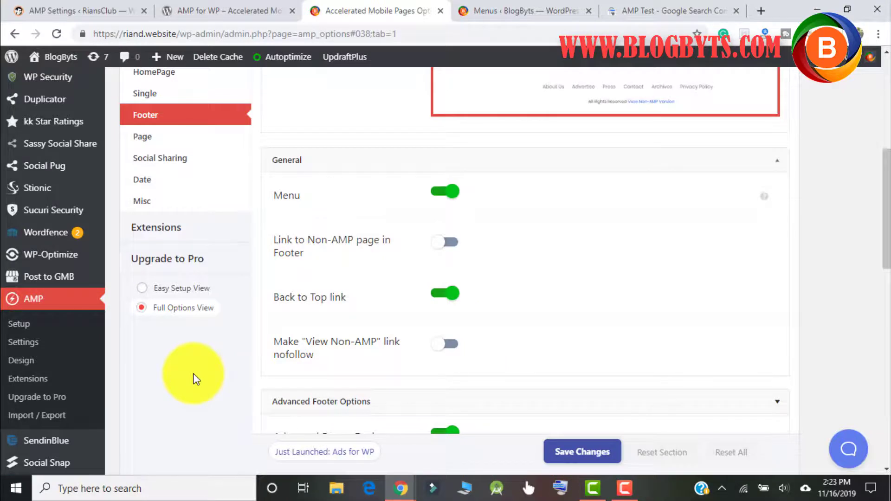
scroll(418, 265, "down", 4)
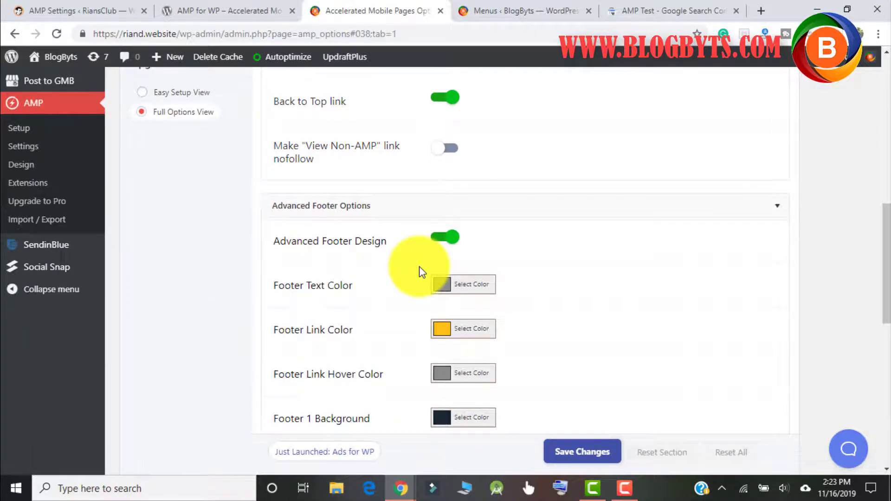
scroll(416, 265, "down", 6)
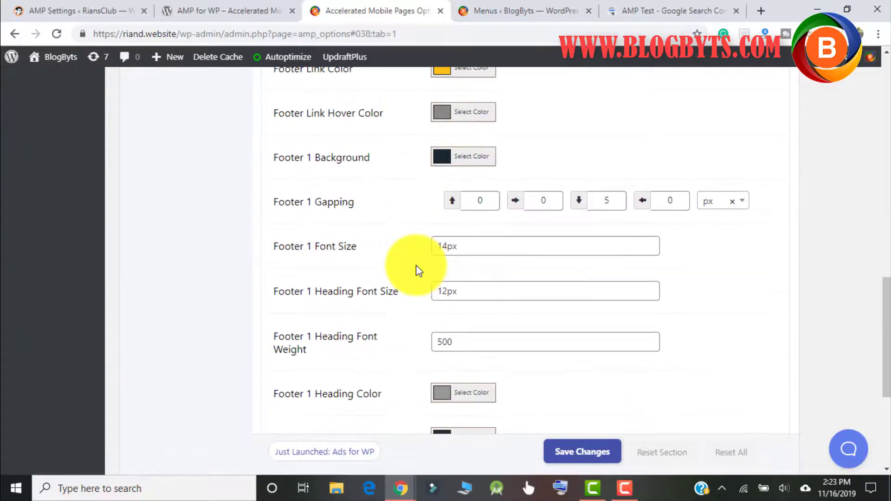
scroll(415, 265, "up", 15)
Step: Review the Page design options, and check the Social Sharing settings down to the Sticky Social Sharing bar
left_click(154, 334)
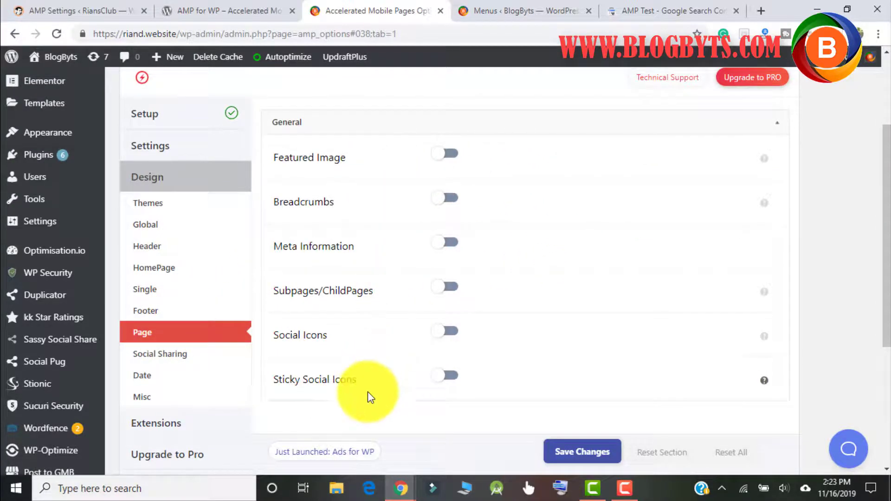
left_click(154, 353)
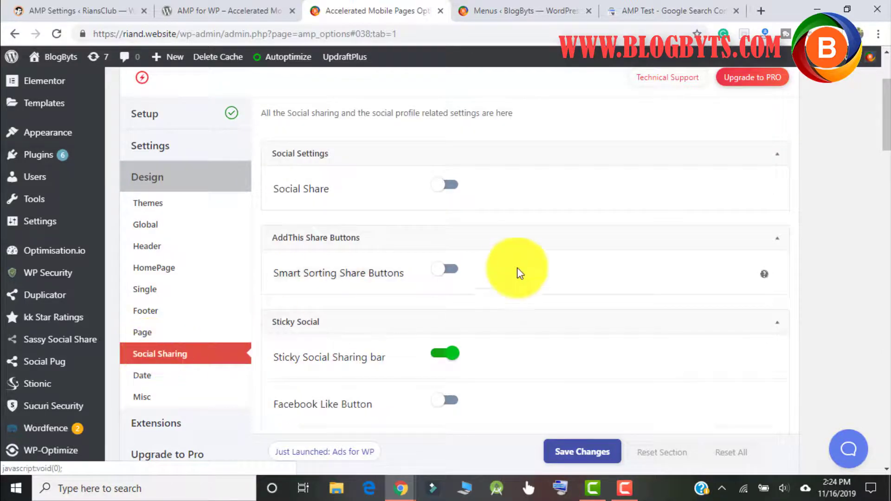
scroll(575, 205, "down", 3)
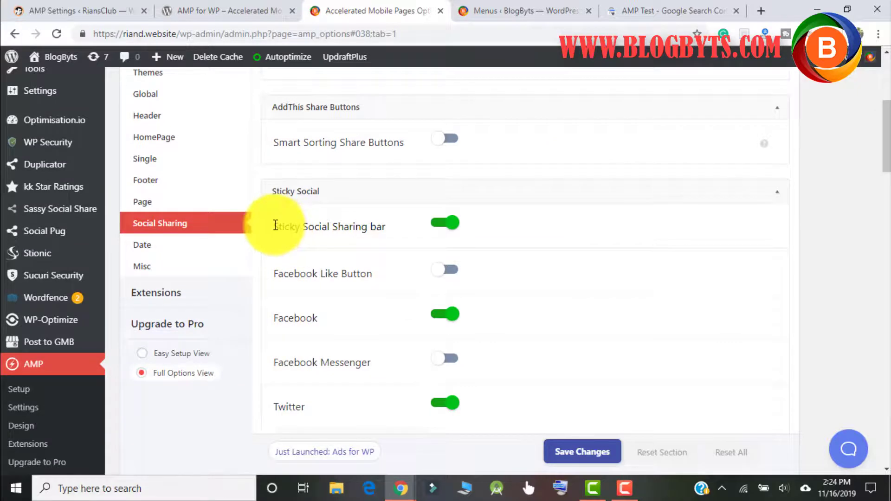
left_click_drag(275, 226, 381, 228)
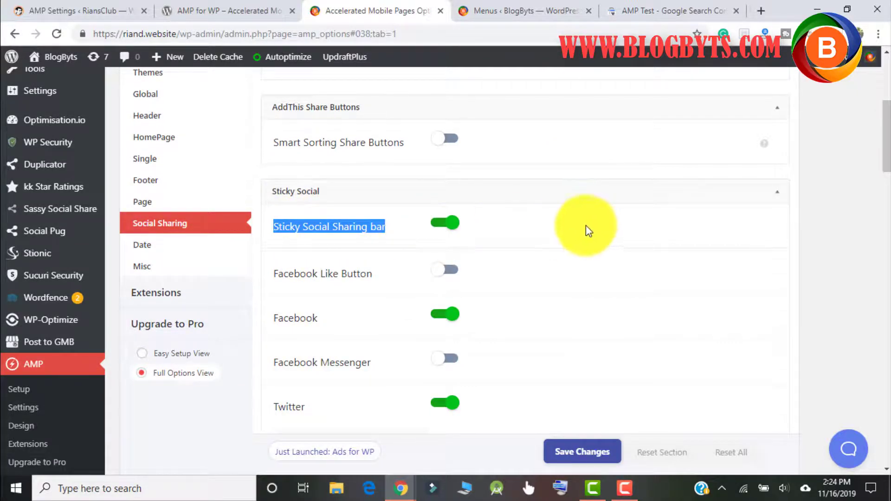
scroll(536, 223, "up", 6)
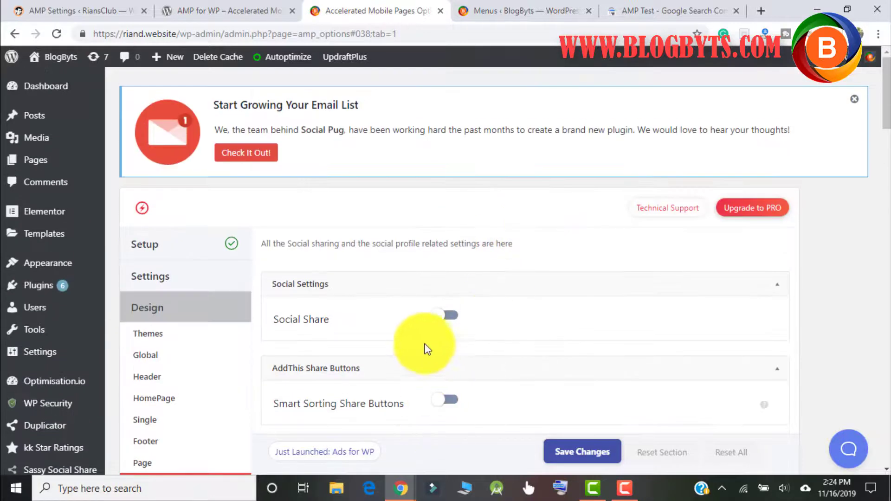
Step: Bring up the AMP post, maximize its window and check the sticky social sharing buttons below the footer
left_click(401, 491)
left_click(404, 455)
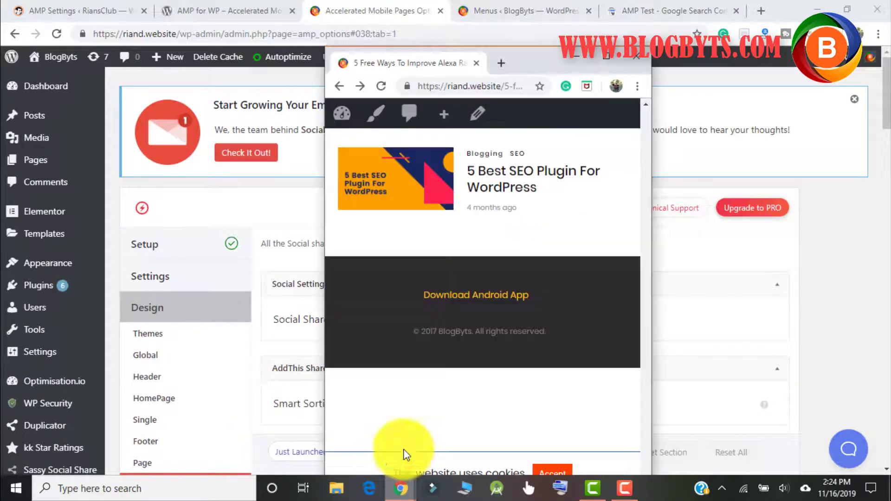
scroll(486, 312, "down", 2)
left_click_drag(543, 65, 521, 6)
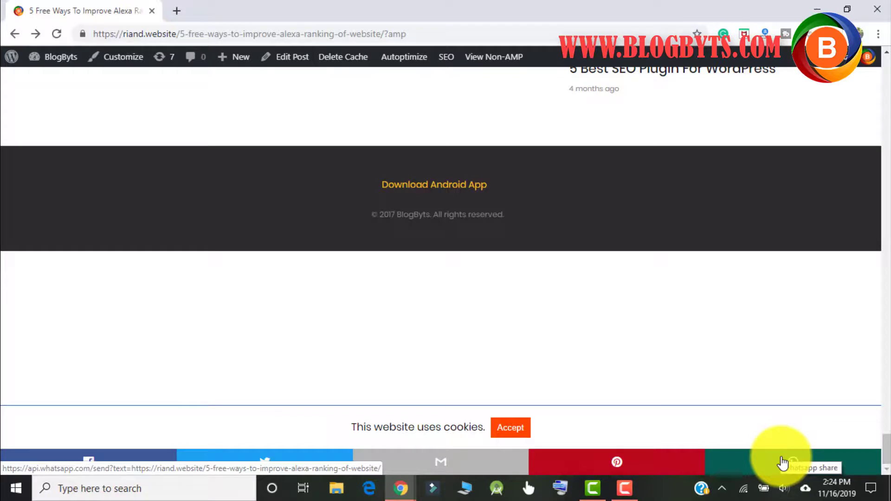
left_click(398, 491)
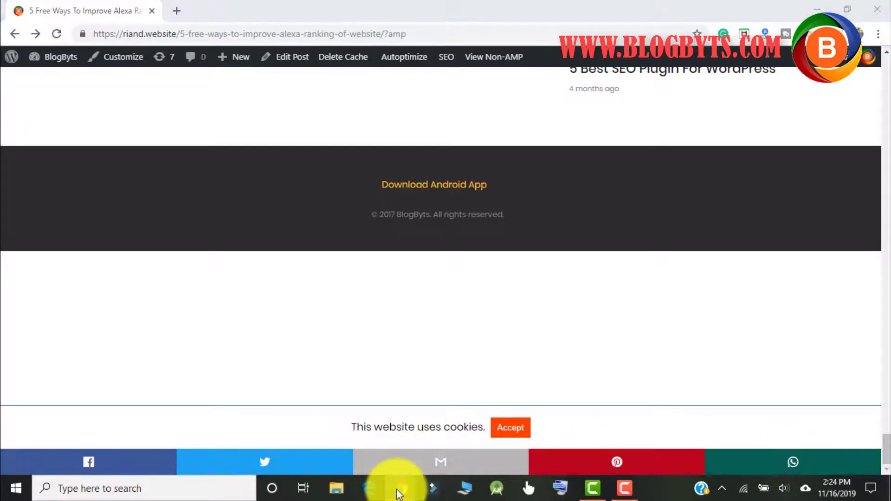
left_click(363, 434)
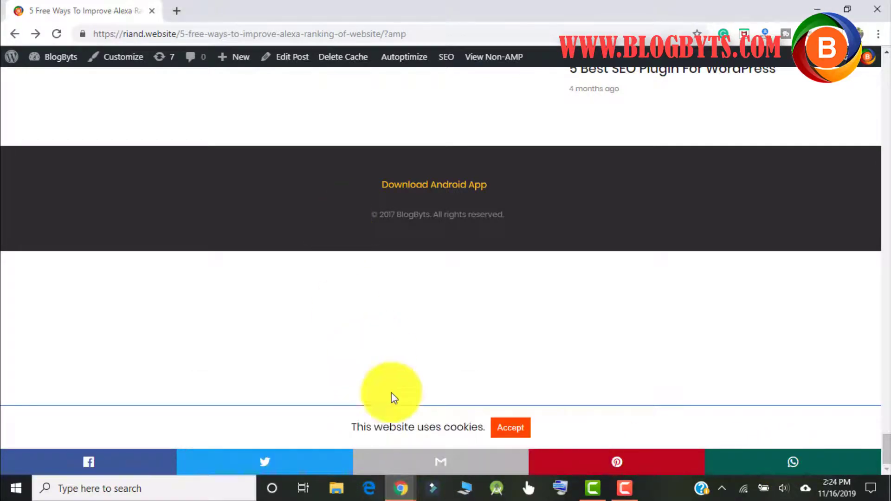
Step: Return to the Social Sharing settings and review the networks offered under Sticky Social
left_click(389, 492)
left_click(274, 446)
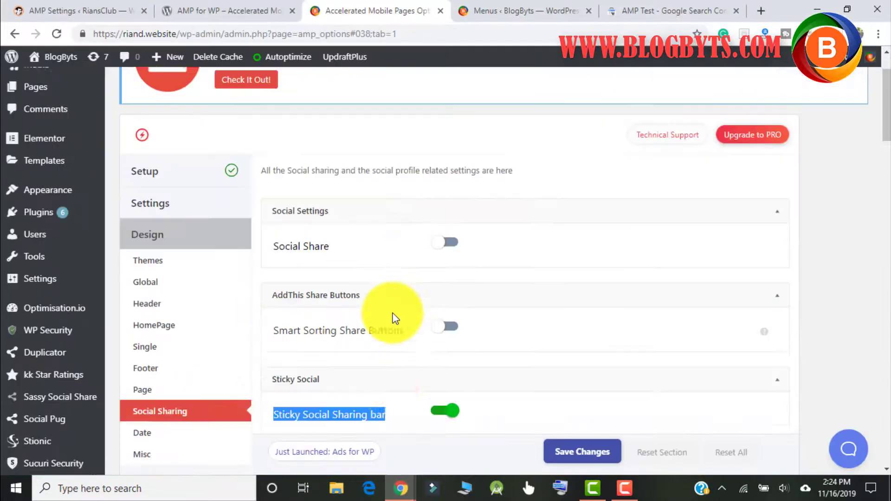
scroll(395, 318, "down", 1)
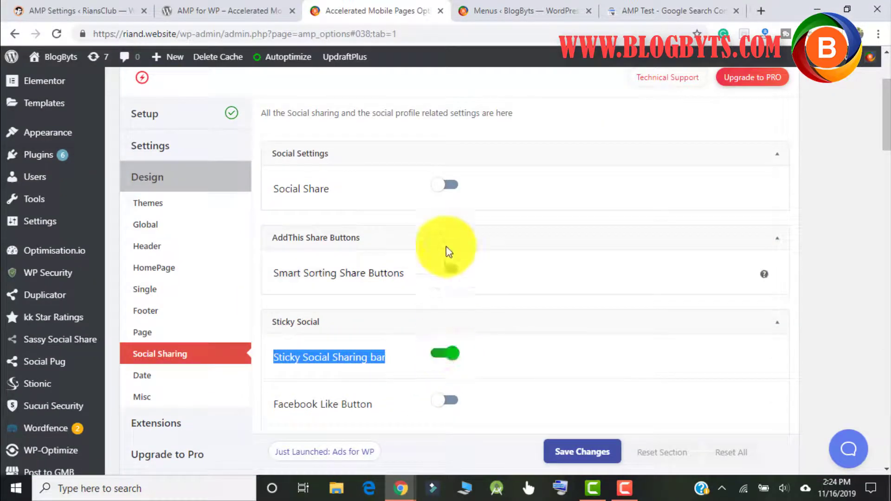
scroll(325, 195, "down", 4)
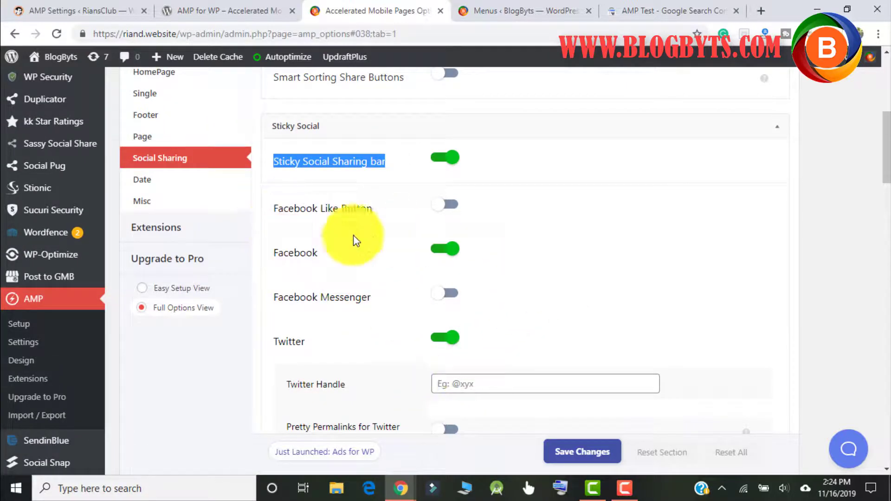
Step: Review the Date design settings, followed by the RTL Support and Sub-Categories options in the Misc settings
left_click(144, 180)
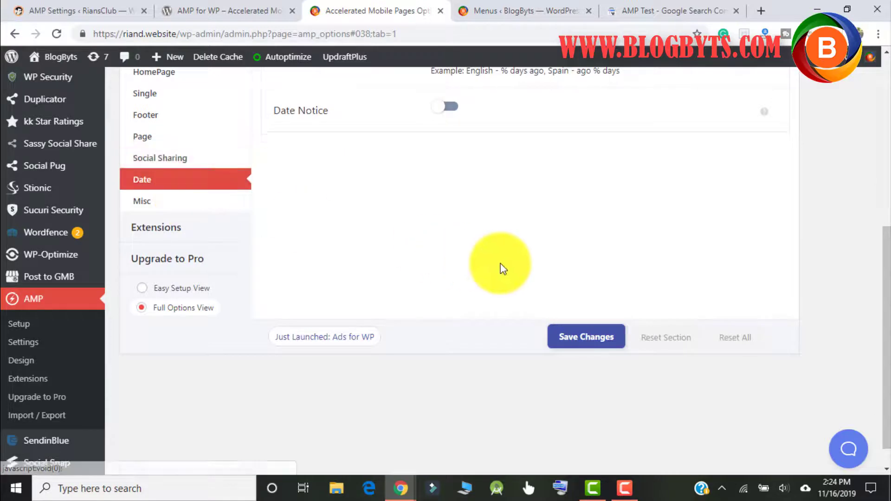
scroll(501, 265, "up", 4)
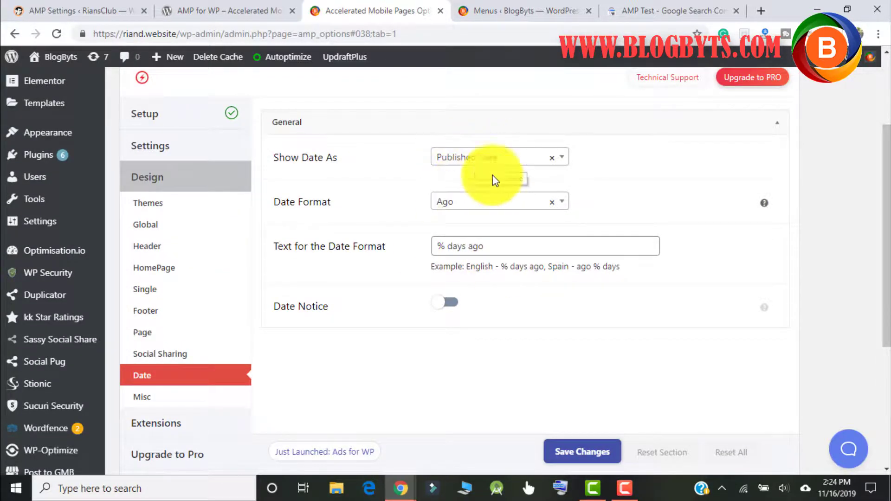
scroll(232, 319, "down", 1)
left_click(160, 345)
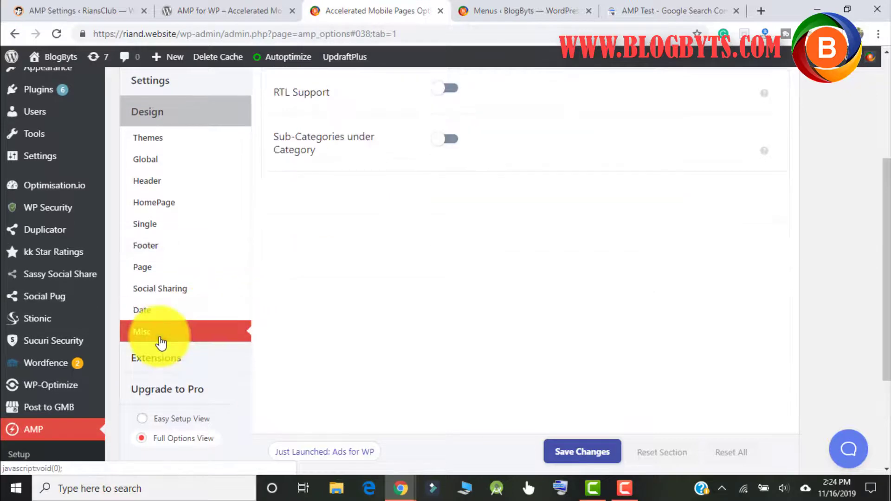
scroll(509, 320, "up", 2)
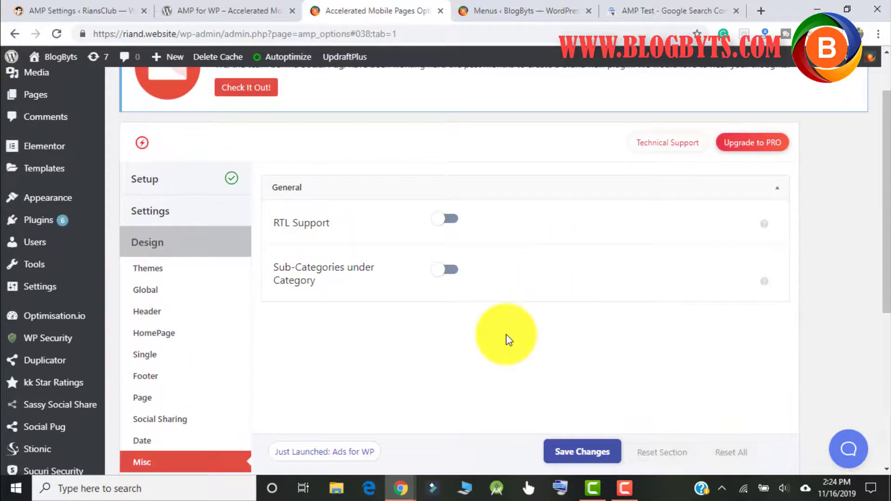
Step: Try to open the Upgrade to Pro section in a separate browser tab, and return to the AMP options
scroll(571, 248, "down", 4)
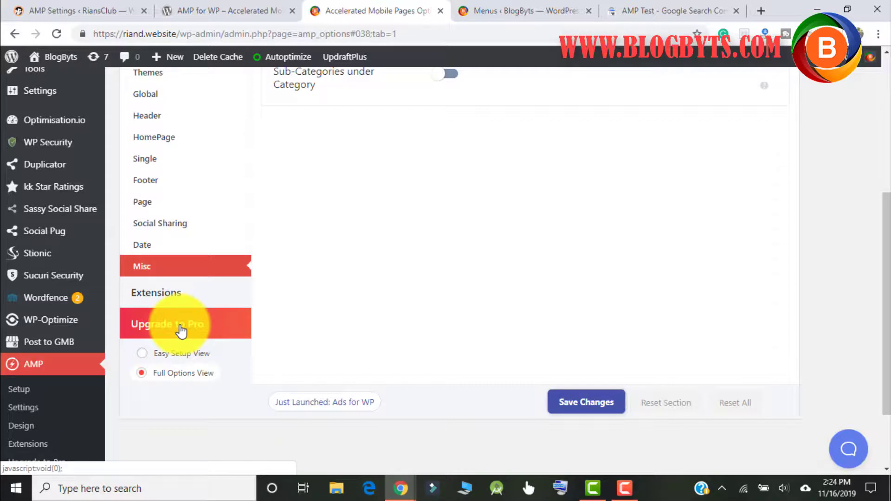
right_click(181, 330)
left_click(204, 335)
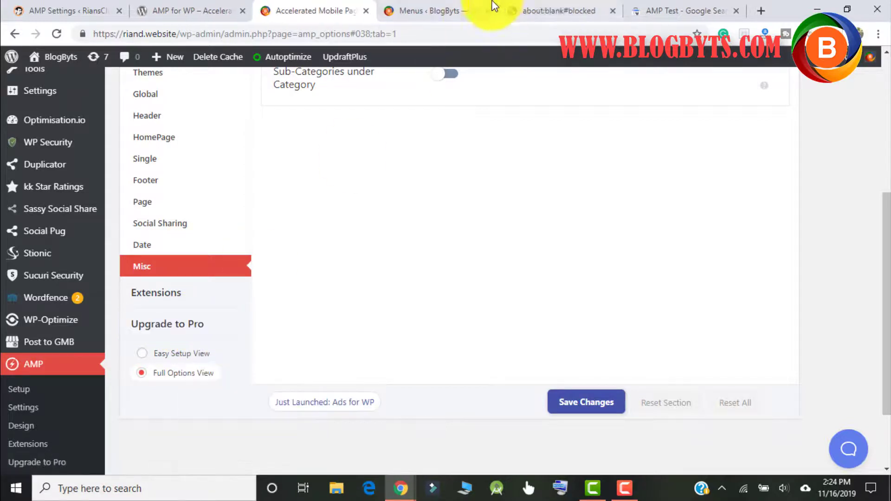
left_click(565, 2)
left_click(299, 9)
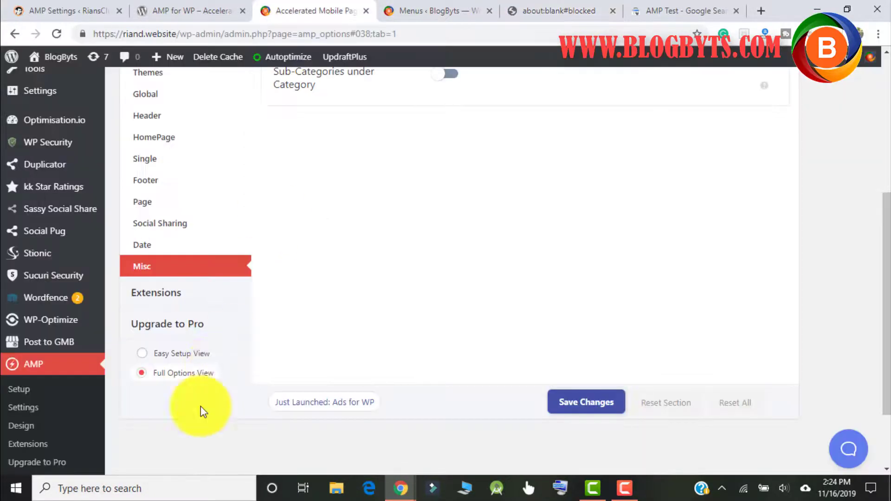
Step: Open the Upgrade to Pro section and review the Pro versus Free comparison and the pricing plans
left_click(183, 330)
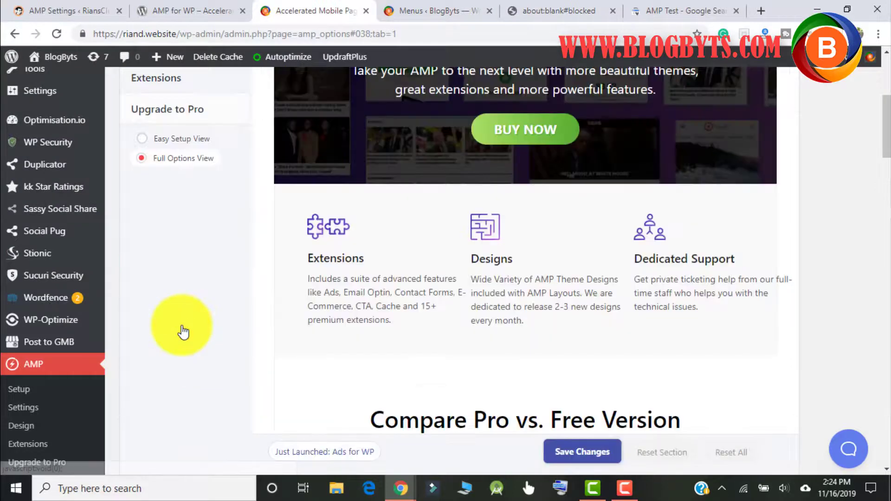
scroll(553, 309, "down", 5)
scroll(601, 297, "down", 6)
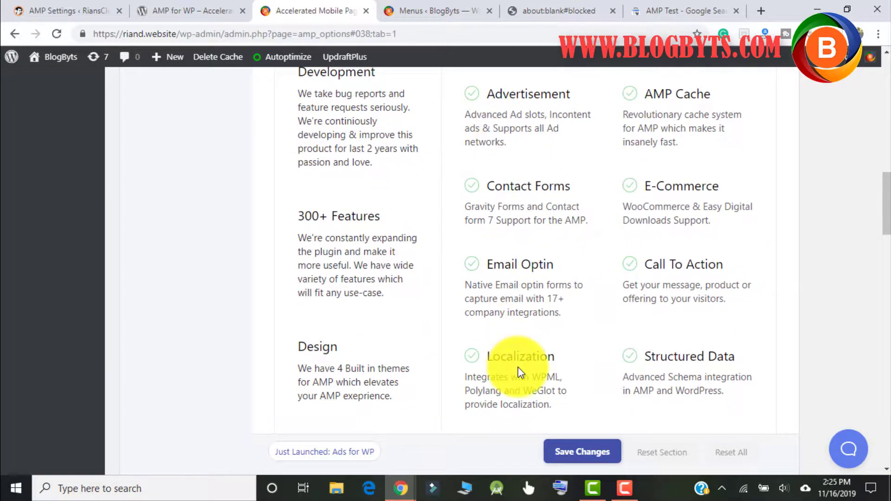
scroll(506, 365, "down", 12)
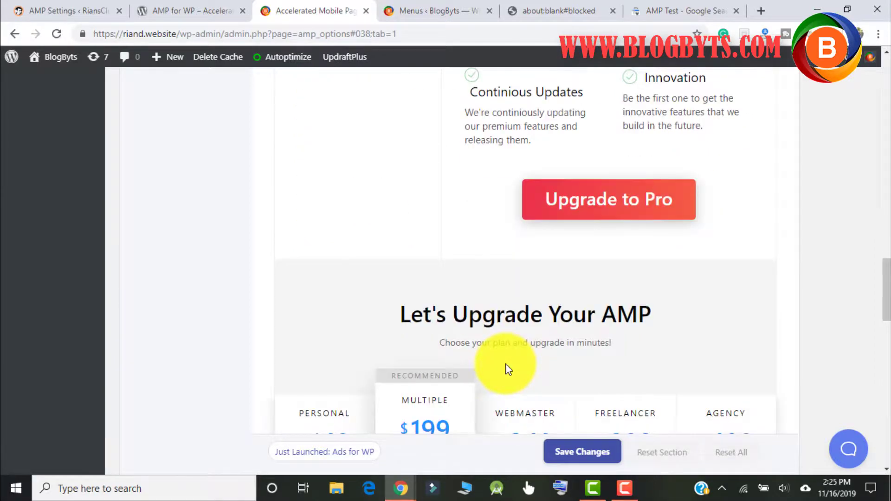
scroll(506, 365, "down", 4)
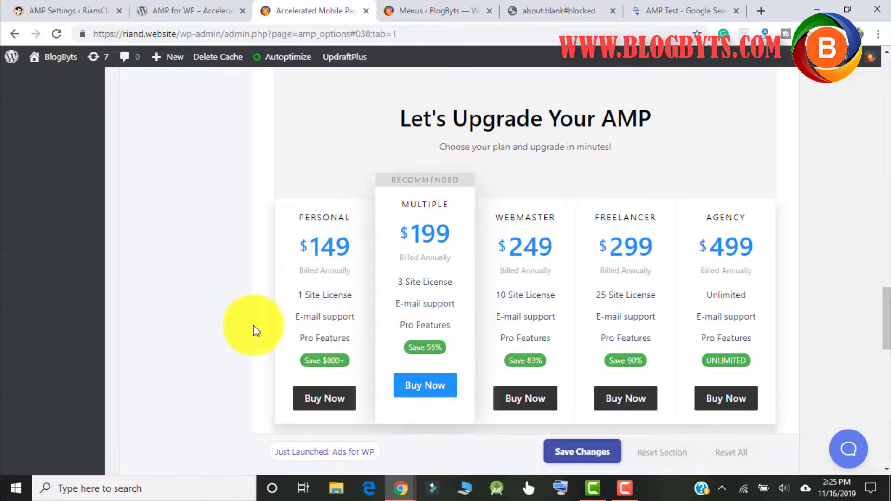
scroll(255, 329, "down", 3)
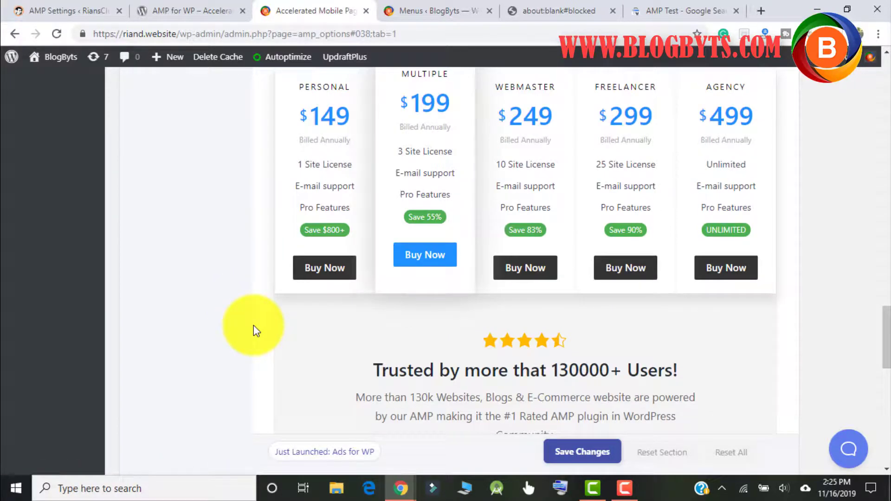
scroll(766, 304, "up", 15)
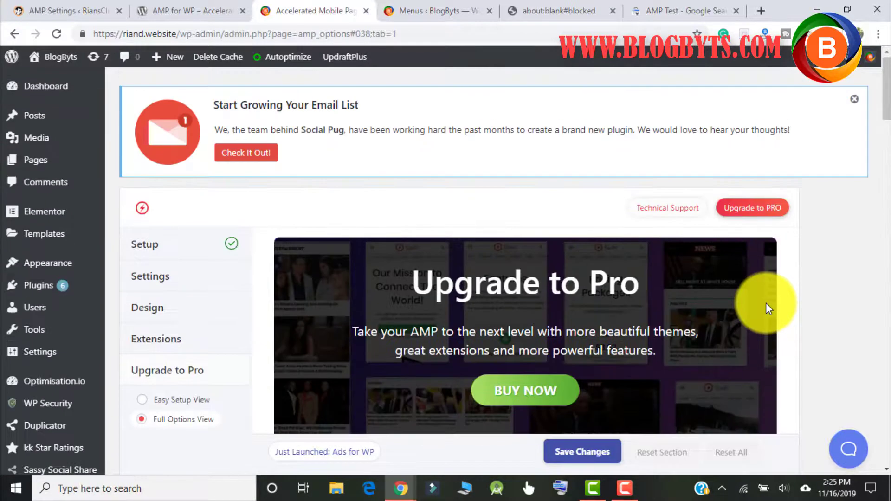
Step: Bring up the top of the AMP post, shrink it to a mobile-width window and return to the AMP options
mouse_move(398, 485)
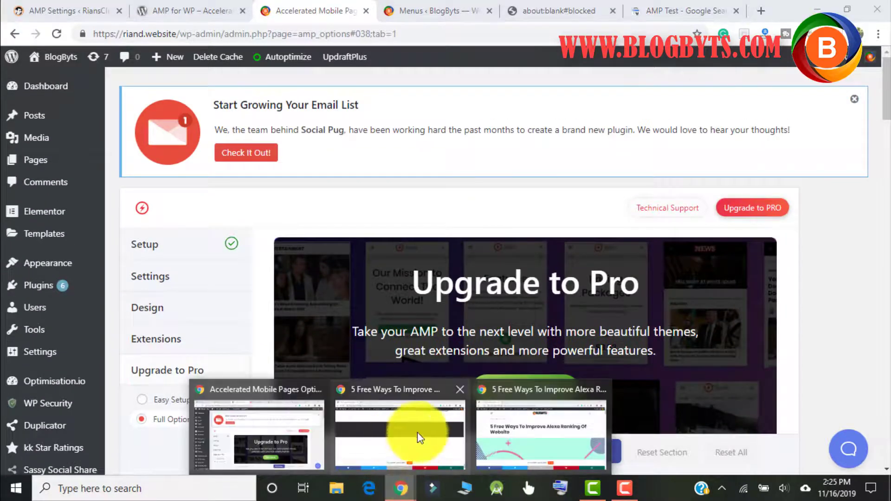
left_click(558, 414)
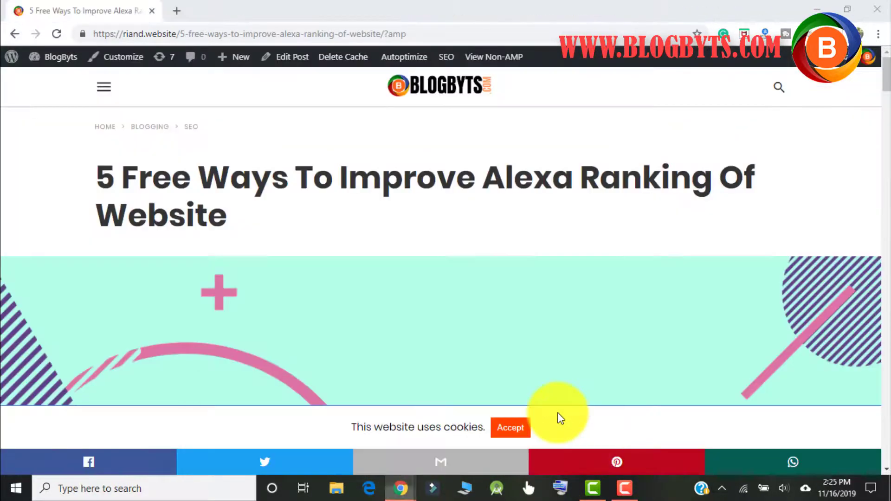
left_click(841, 7)
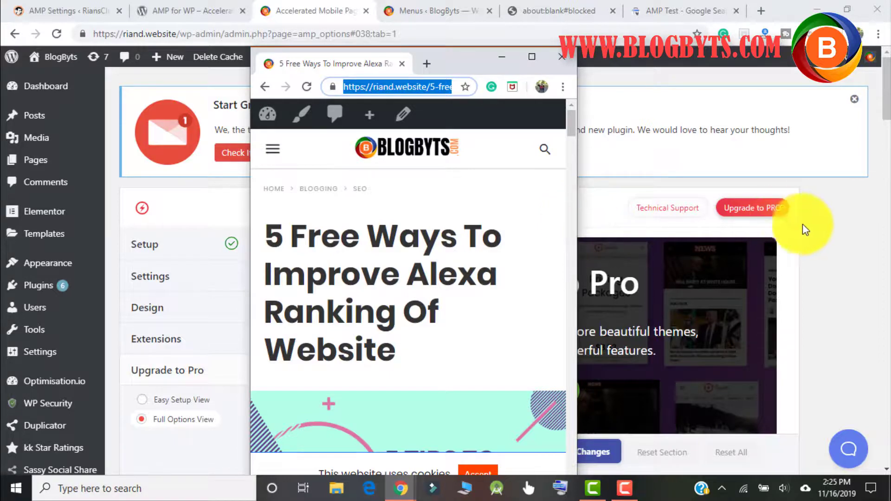
left_click(854, 229)
Step: Open the AMP Setup overview, and compare it with the official AMP plugin's settings on the RiansClub site
mouse_move(5, 312)
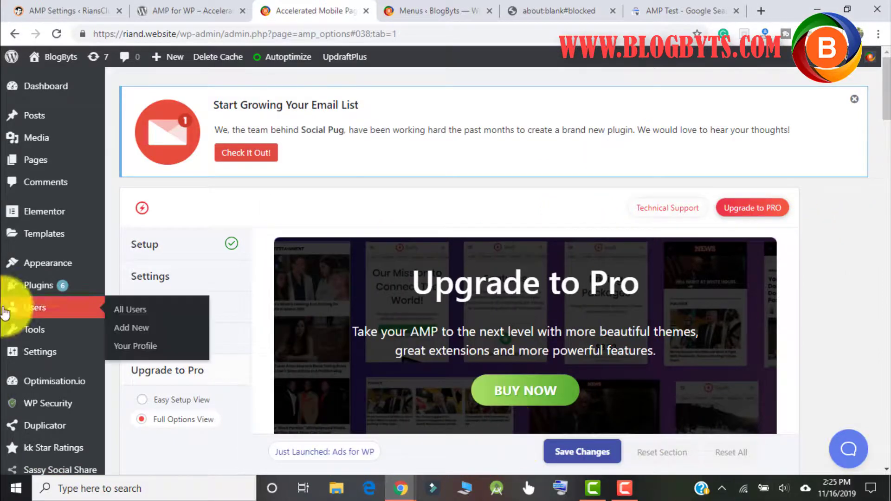
left_click(137, 253)
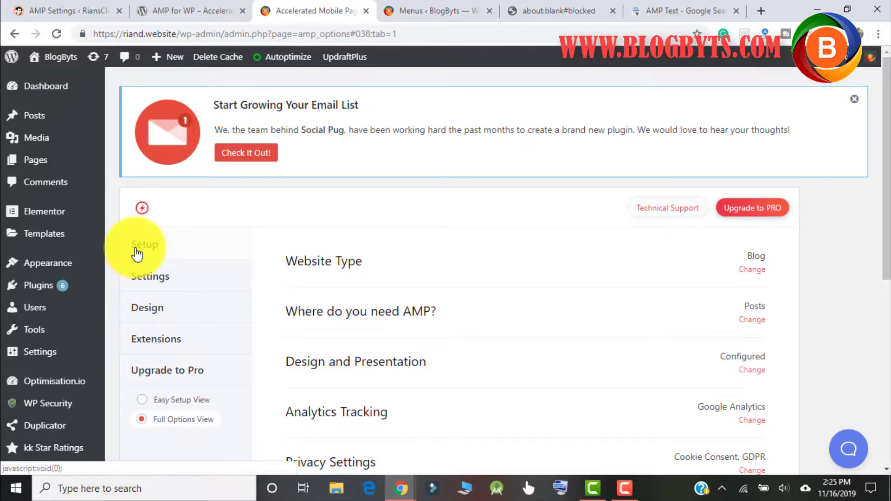
left_click(61, 7)
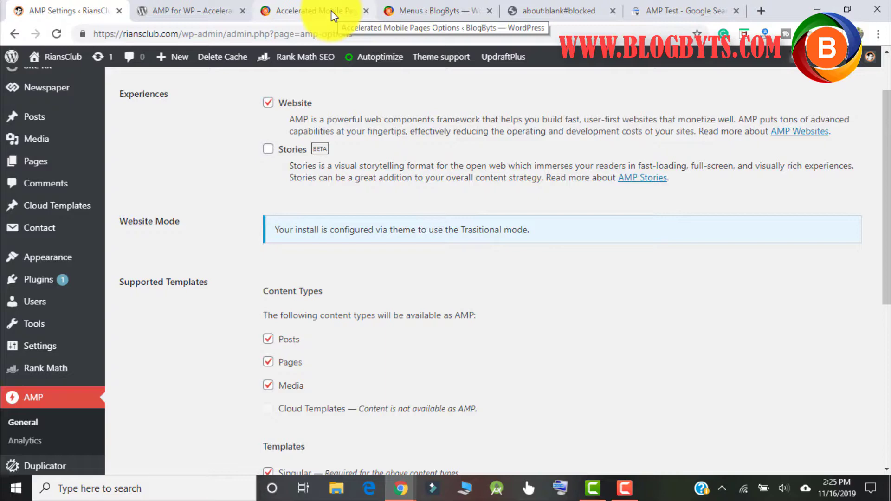
Step: Switch to the BlogByts Menus page and review the Header menu from its display locations up to the menu selector
left_click(420, 19)
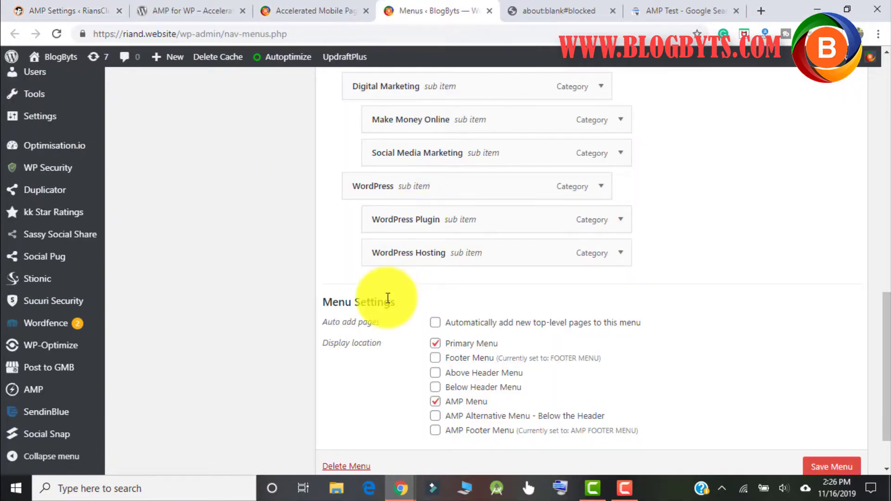
scroll(388, 299, "up", 7)
scroll(388, 299, "up", 8)
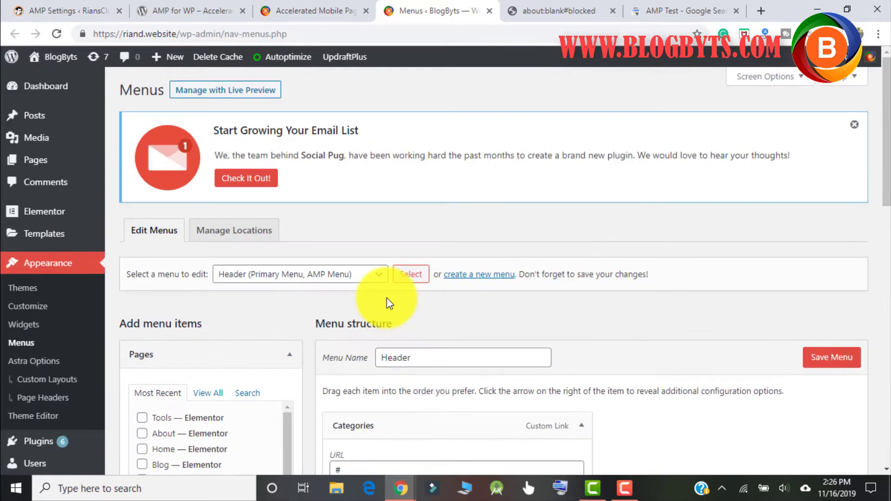